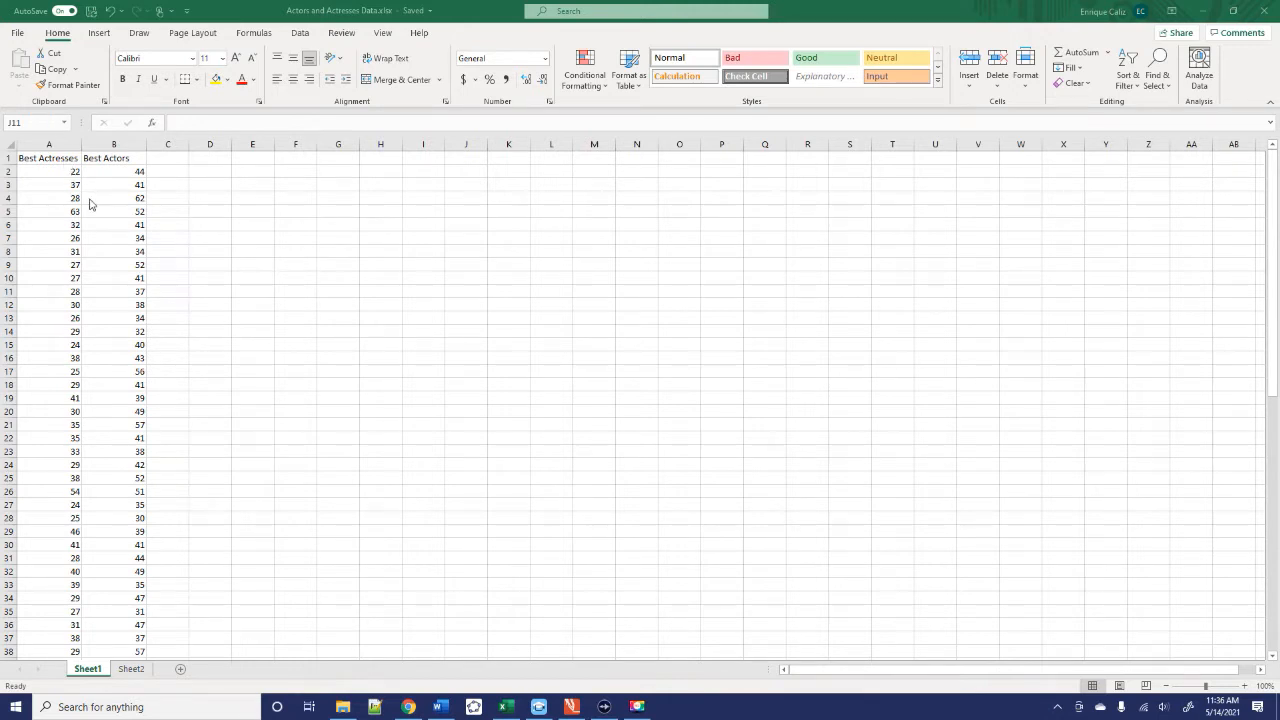
Label D3 "count" and enter =COUNT(A2:A77) in E3 for the Best Actresses data
left_click(204, 190)
left_click(204, 189)
type("count")
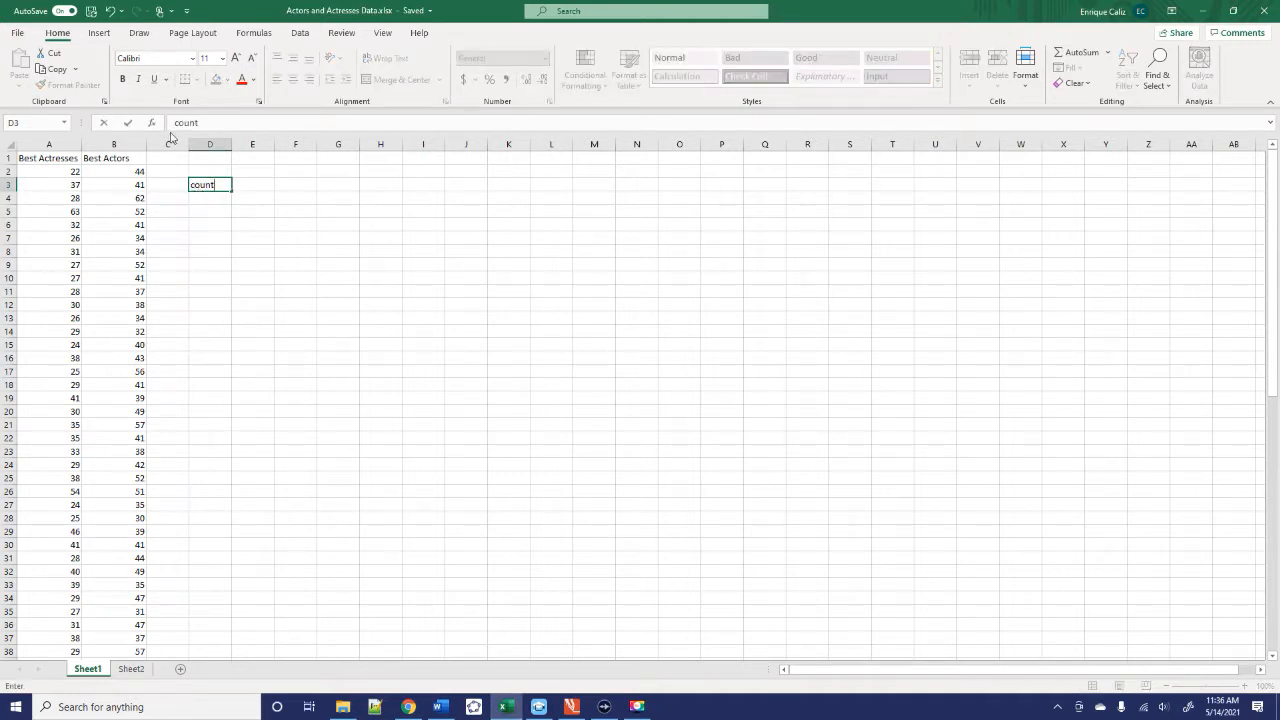
left_click(252, 188)
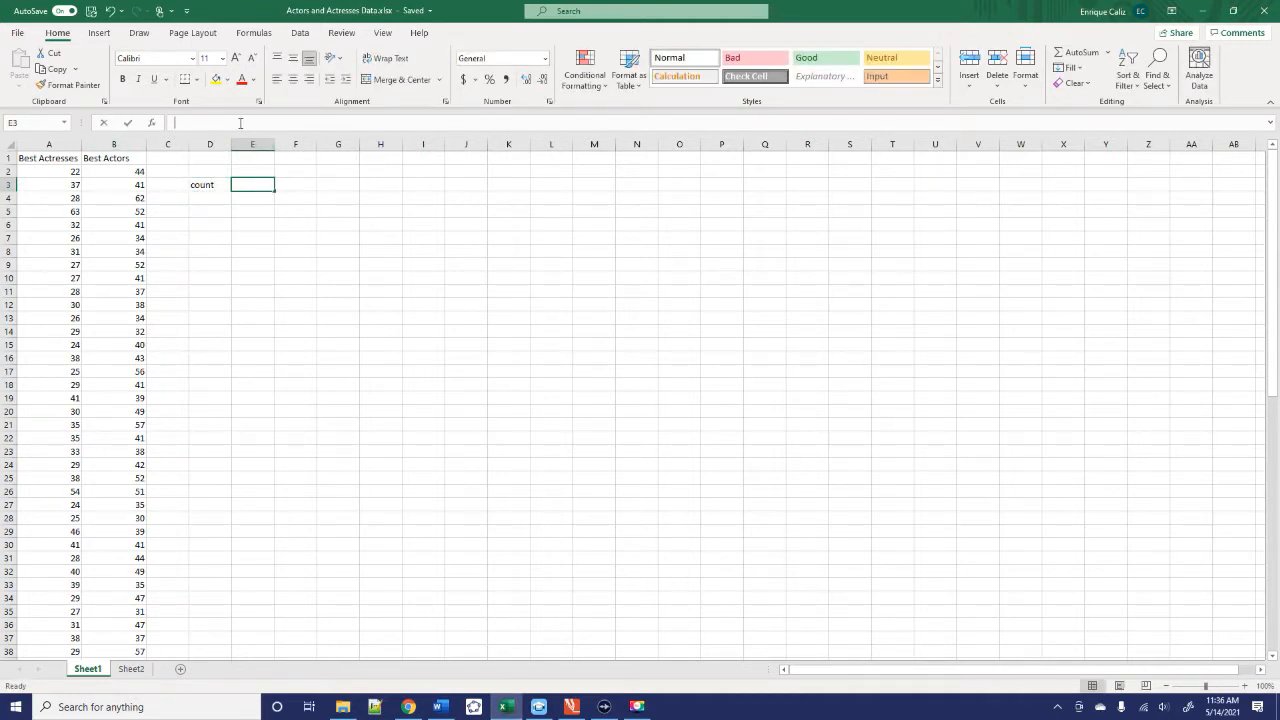
type("=count")
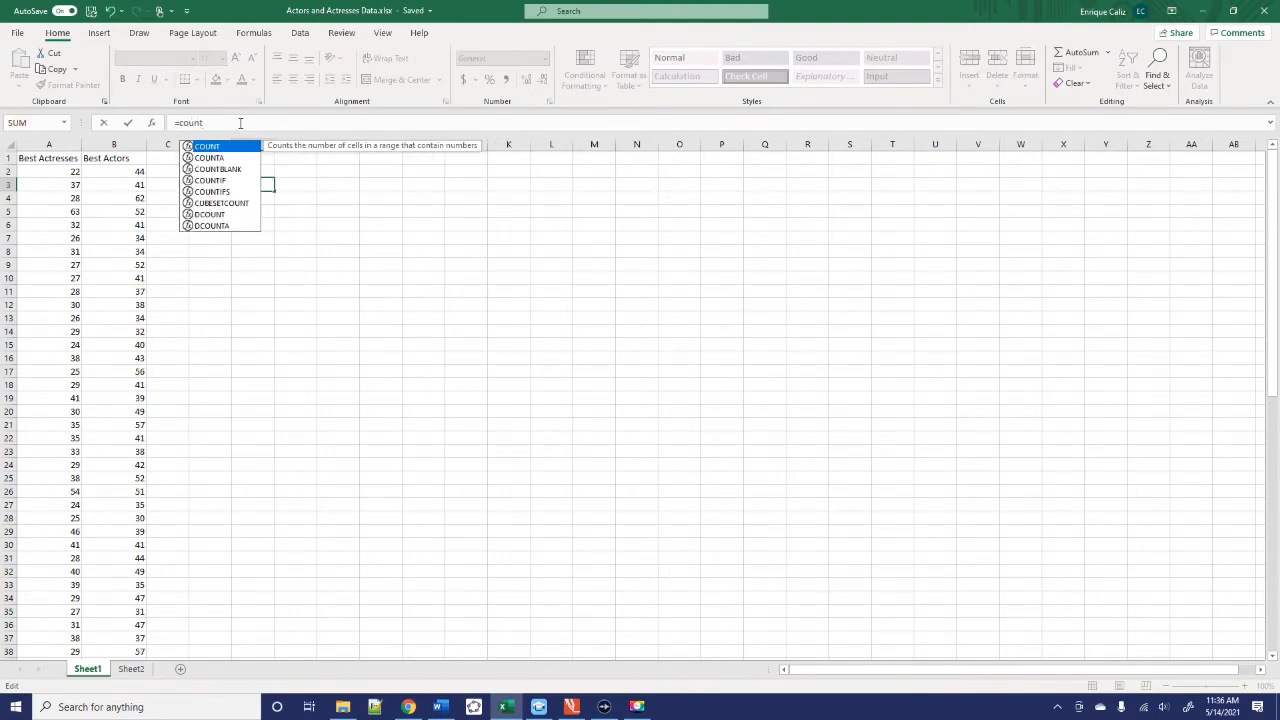
type("(")
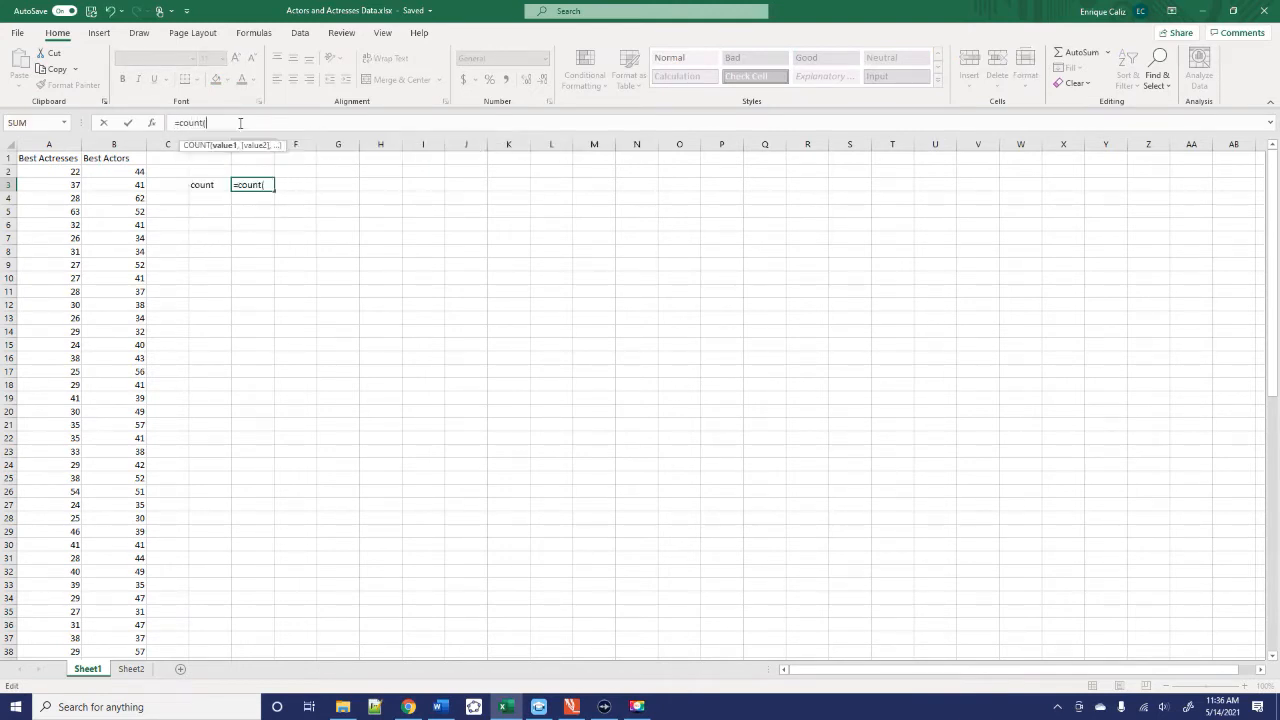
left_click(69, 173)
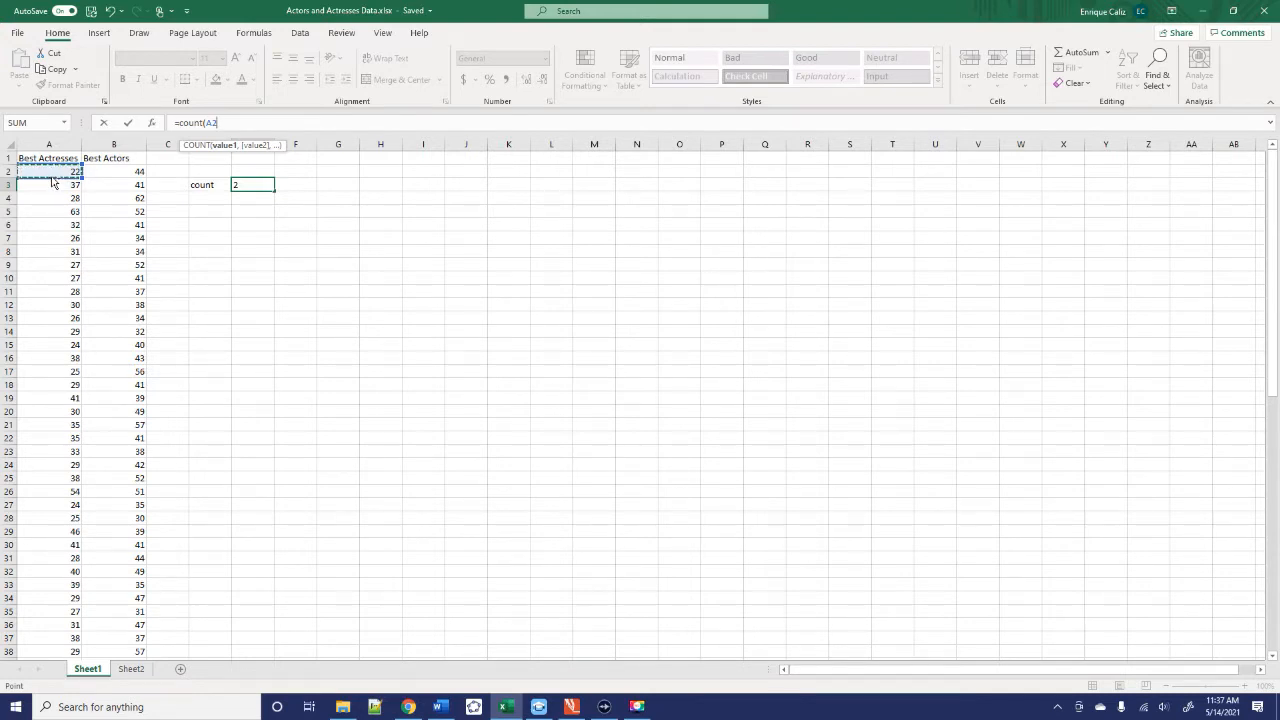
key("ctrl+shift+Down")
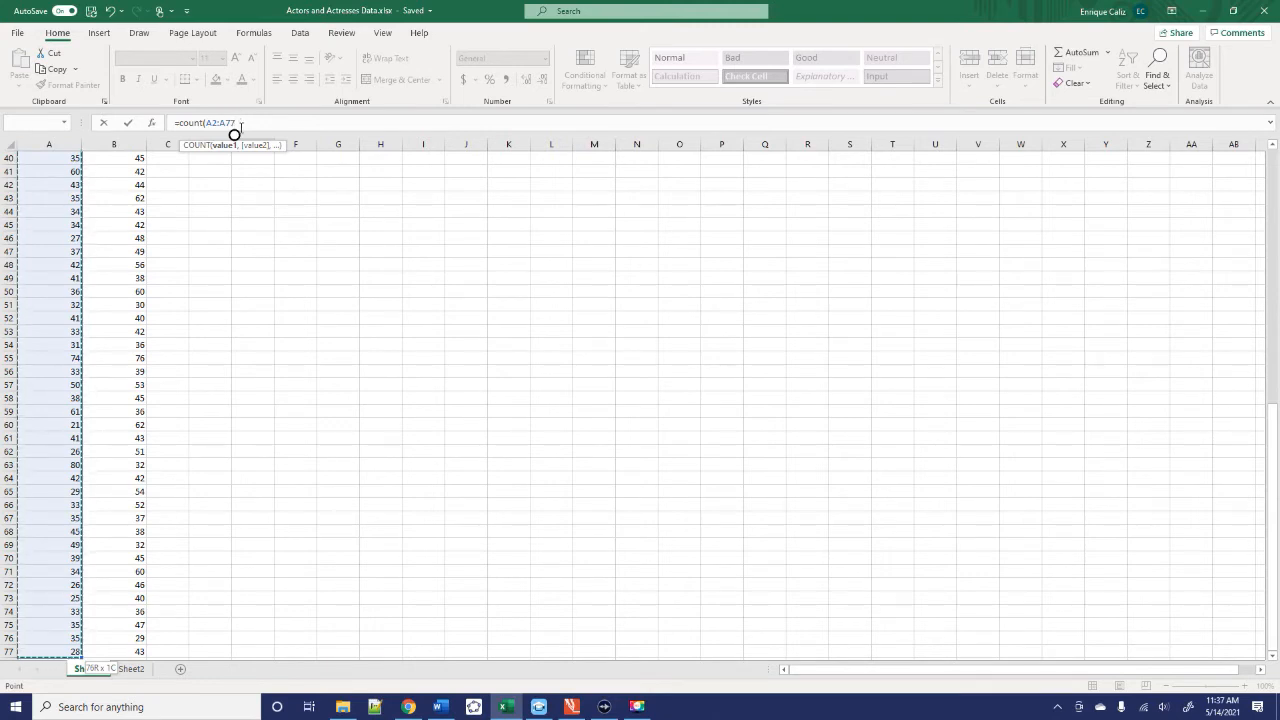
left_click(129, 125)
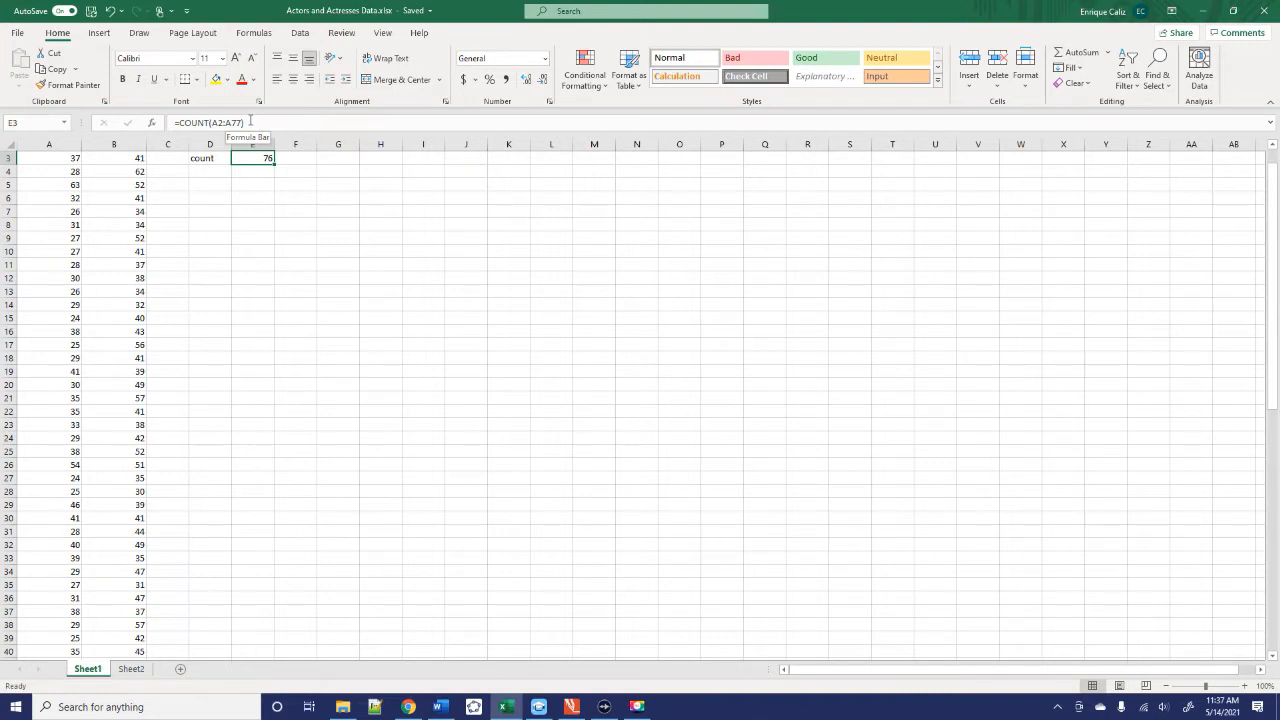
left_click(258, 184)
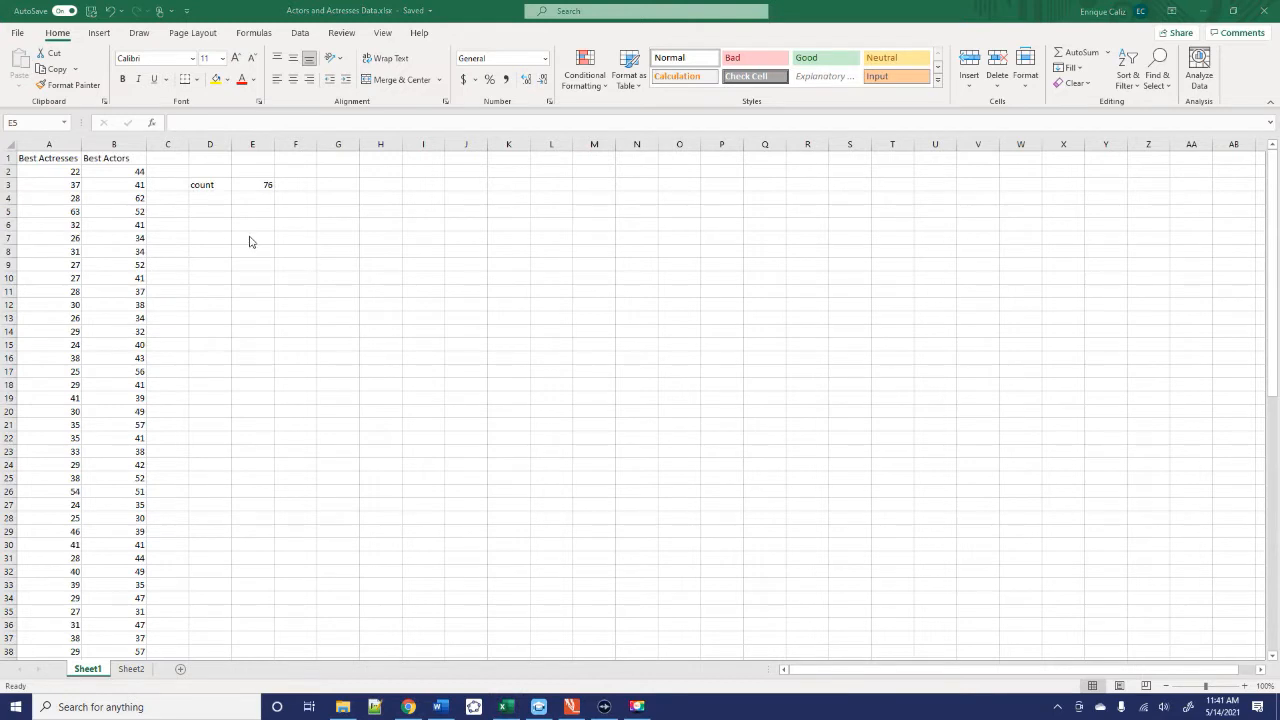
Label D4 "min" and enter =MIN(A2:A77) in E4 for the Best Actresses data
left_click(211, 198)
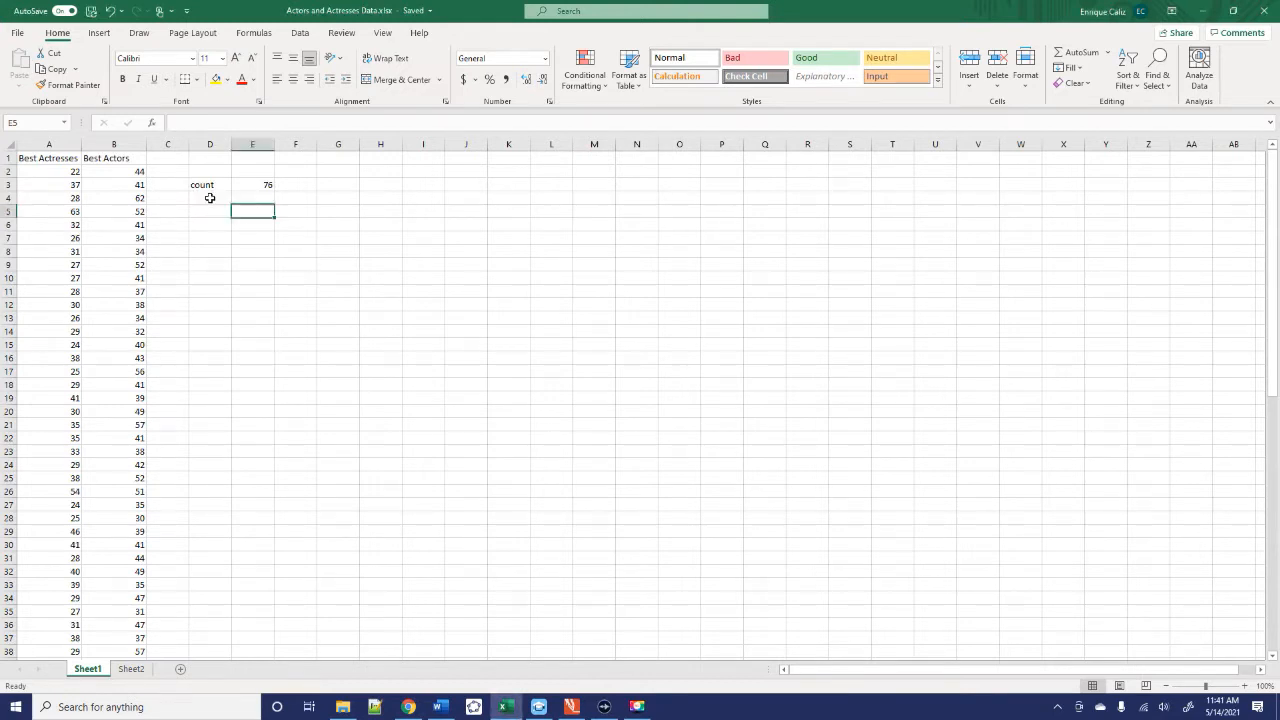
left_click(213, 199)
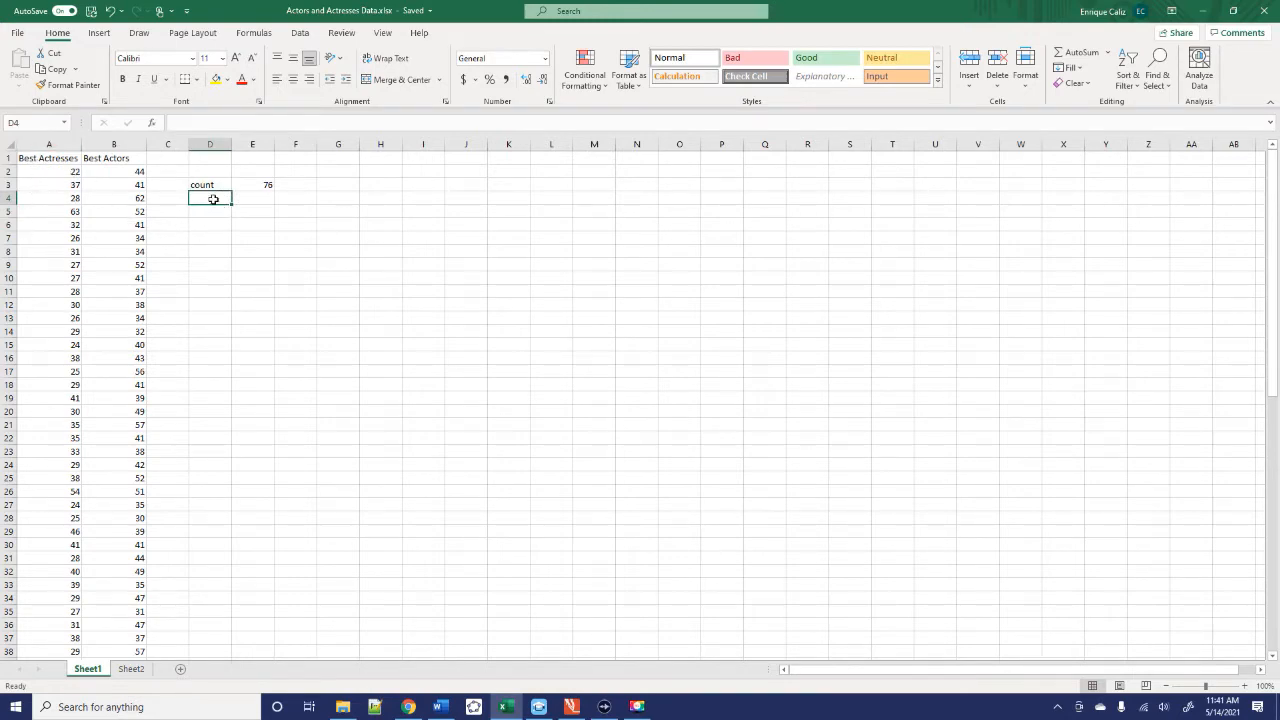
type("min")
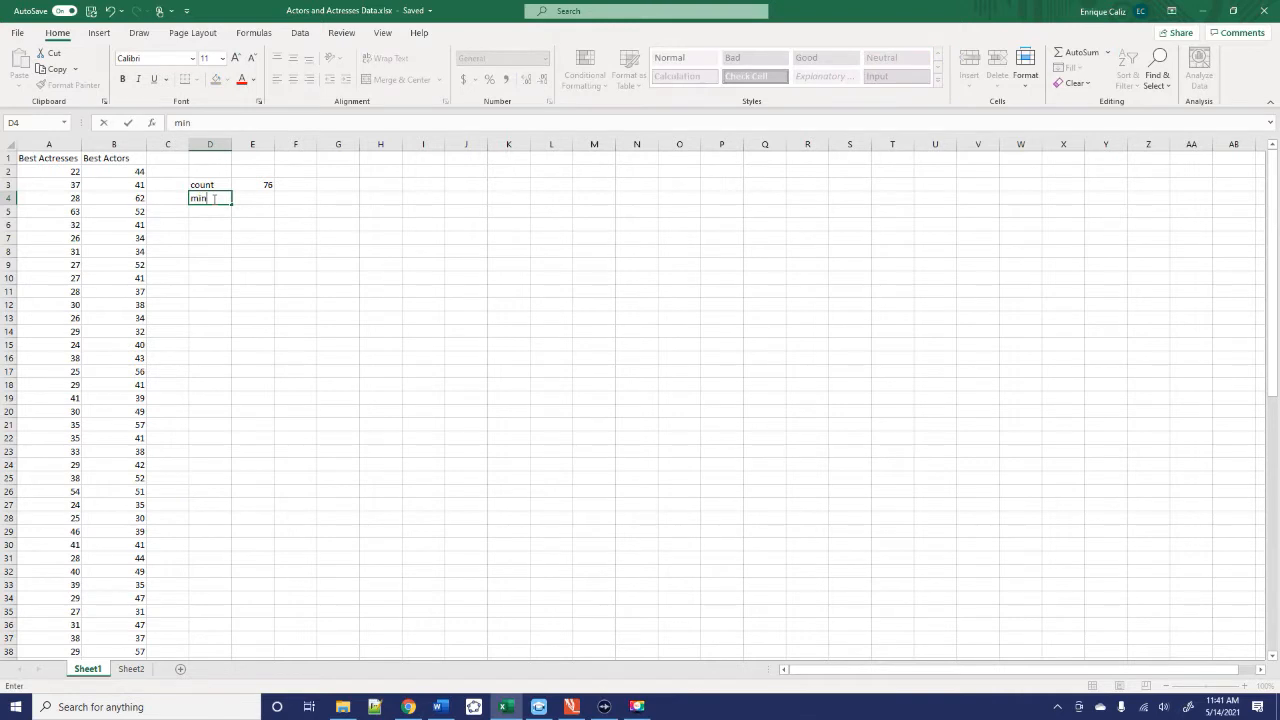
left_click(256, 197)
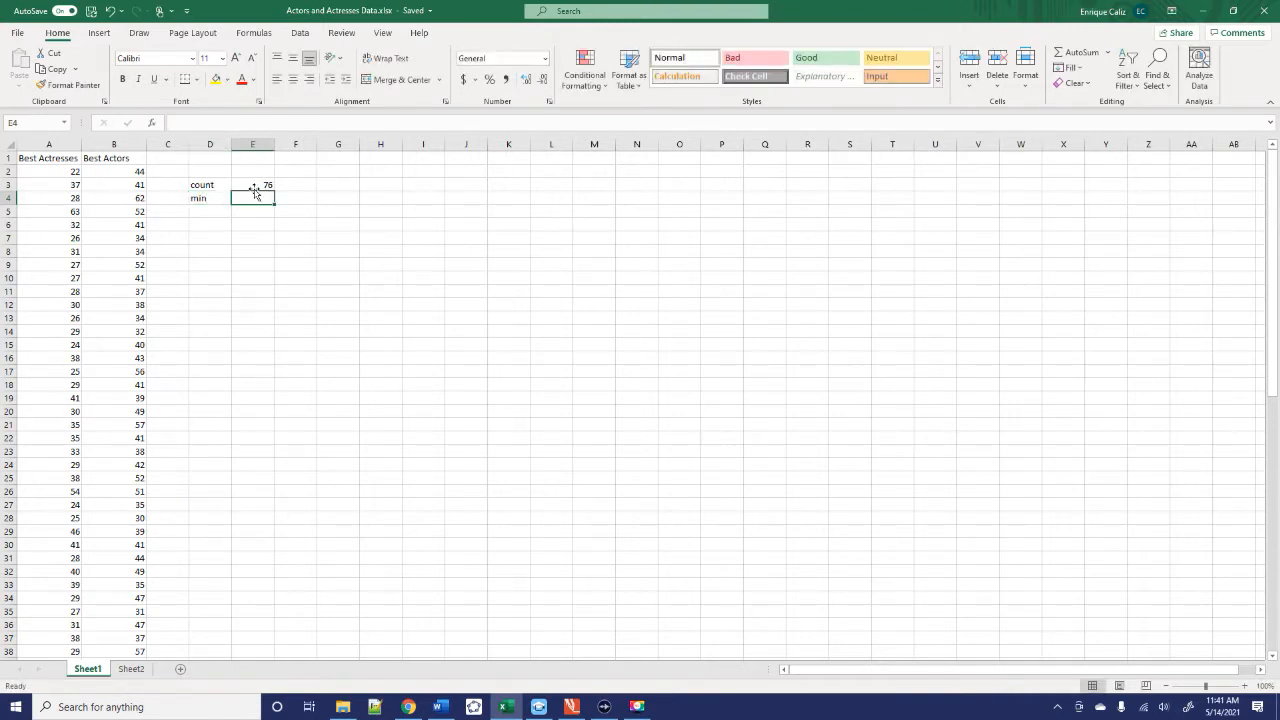
left_click(240, 122)
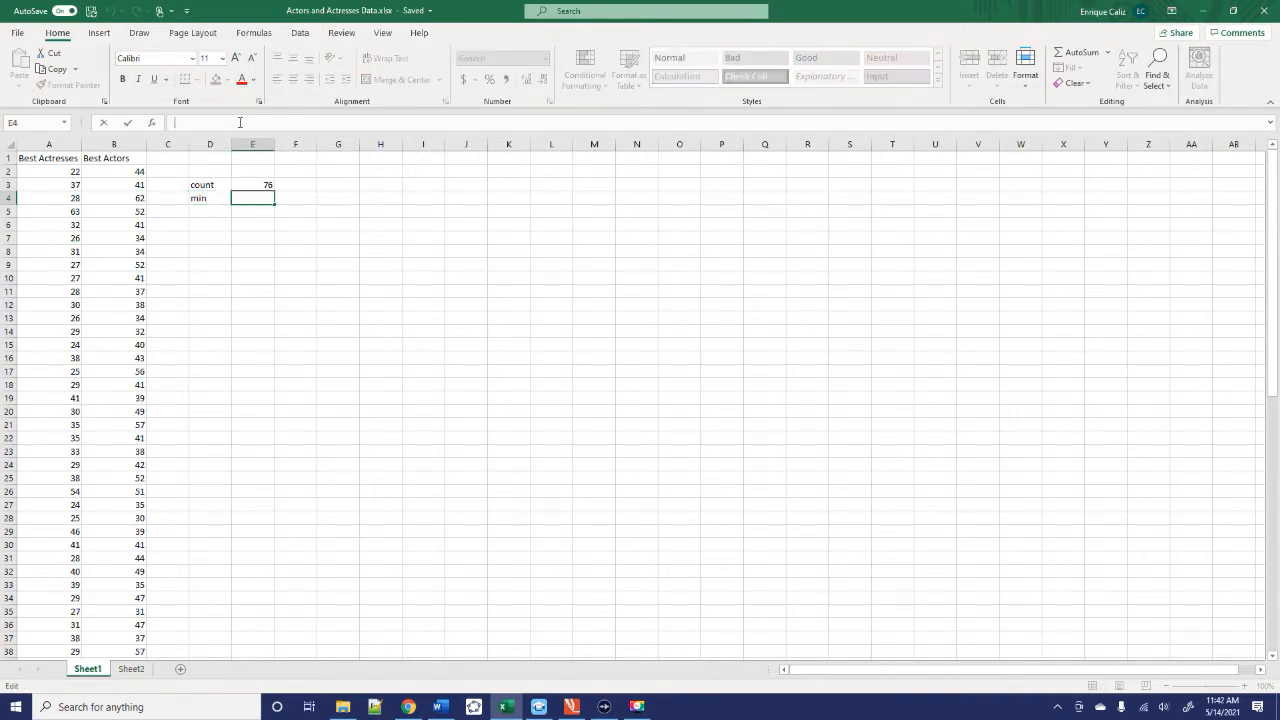
type("=min(")
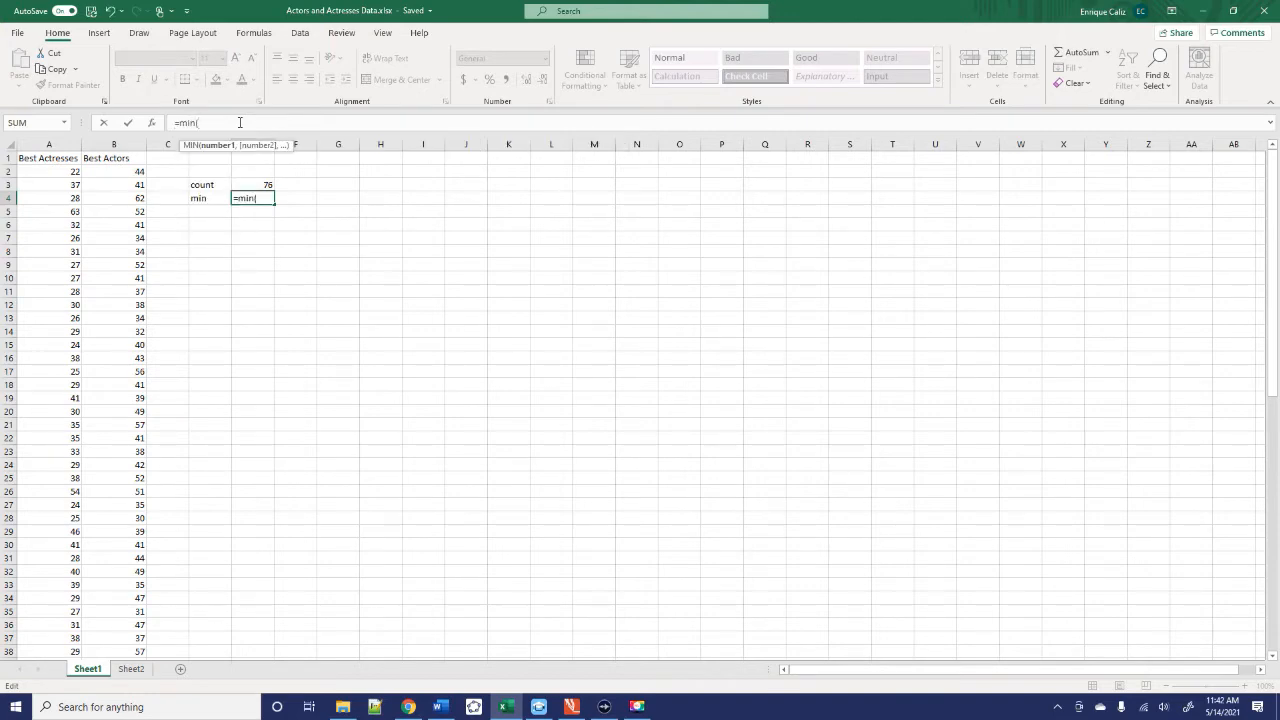
left_click(71, 173)
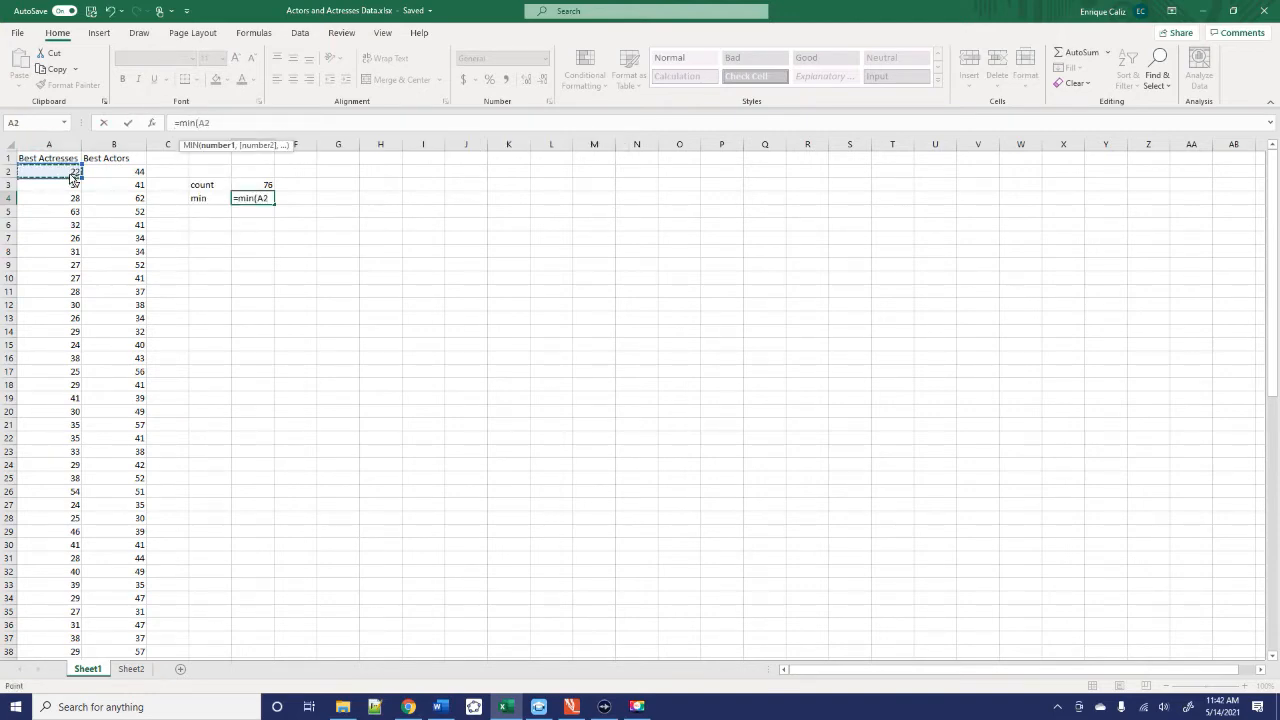
key("ctrl+shift+Down")
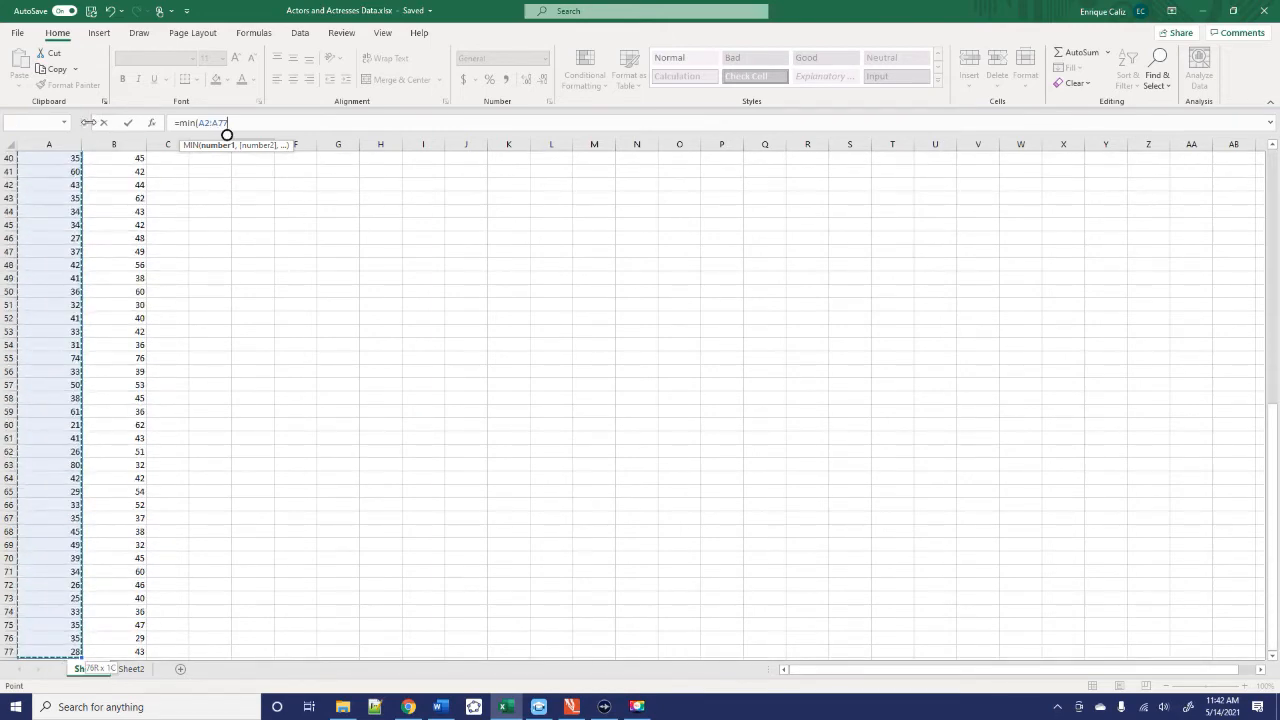
left_click(125, 123)
scroll(275, 262, "up", 1)
Label D5 "max" and enter =MAX(A2:A77) in E5 for the Best Actresses data
left_click(216, 217)
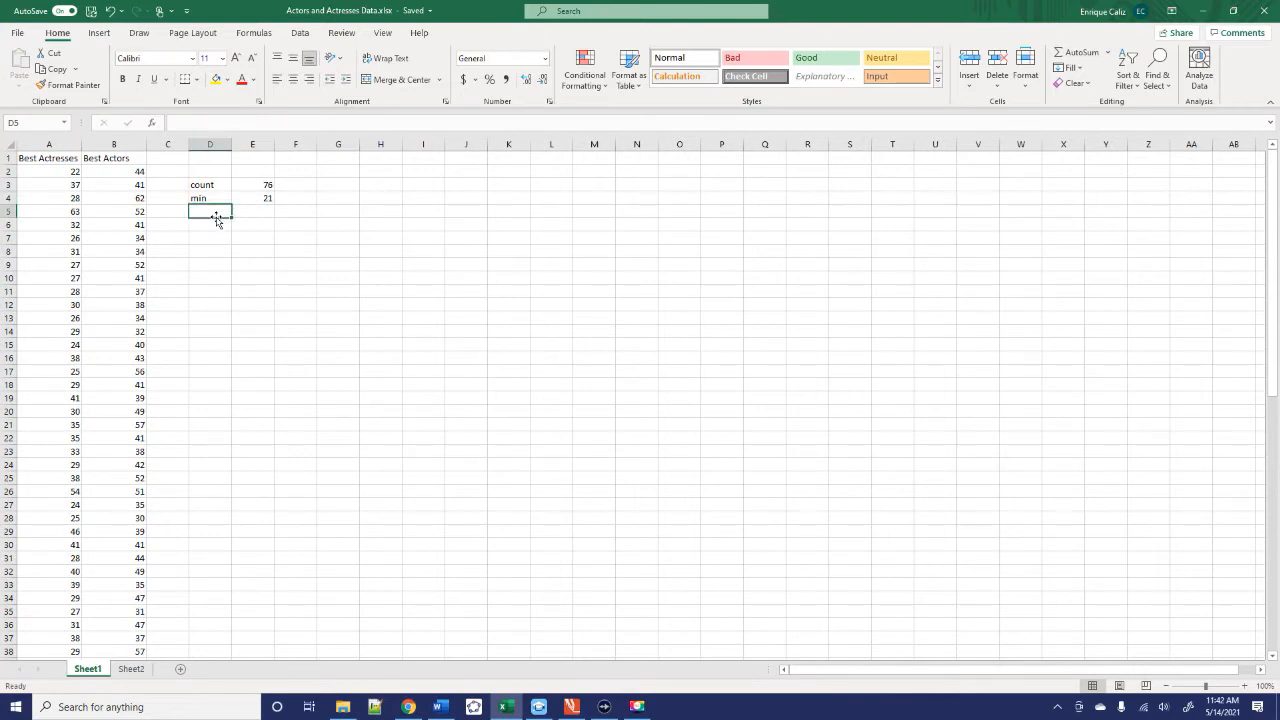
type("max")
key("Tab")
type("=")
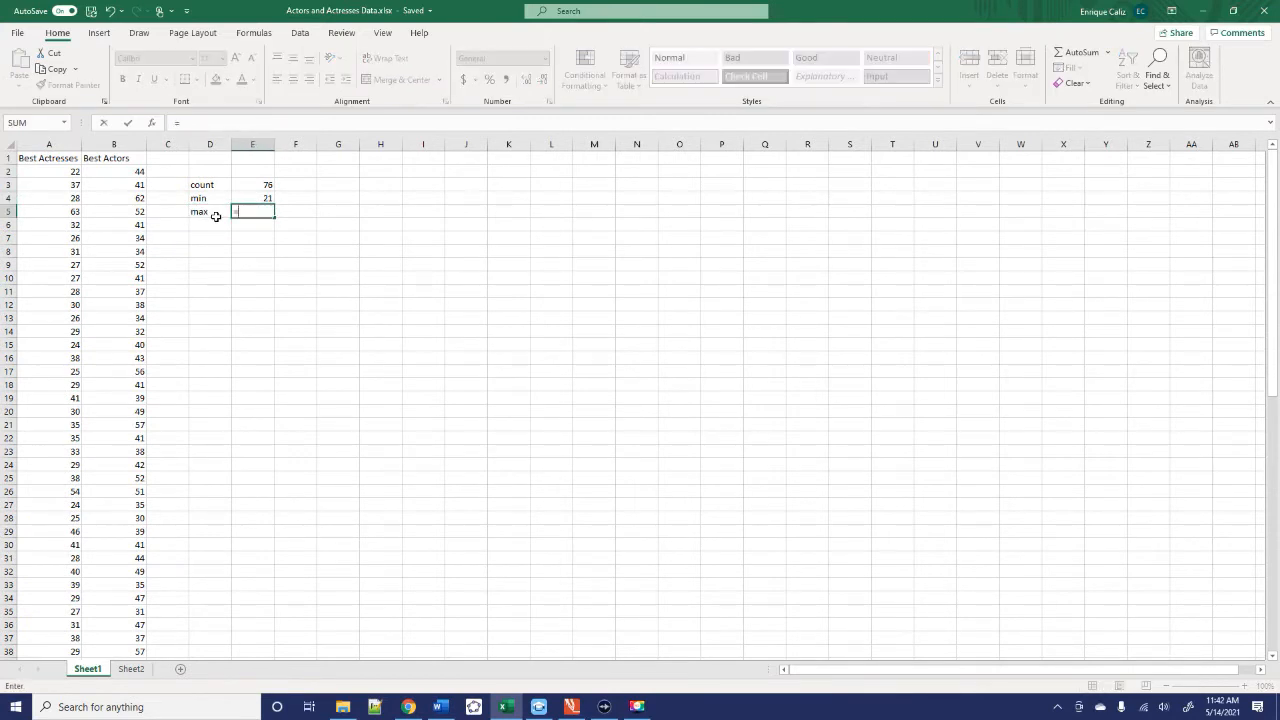
left_click(219, 121)
type("max")
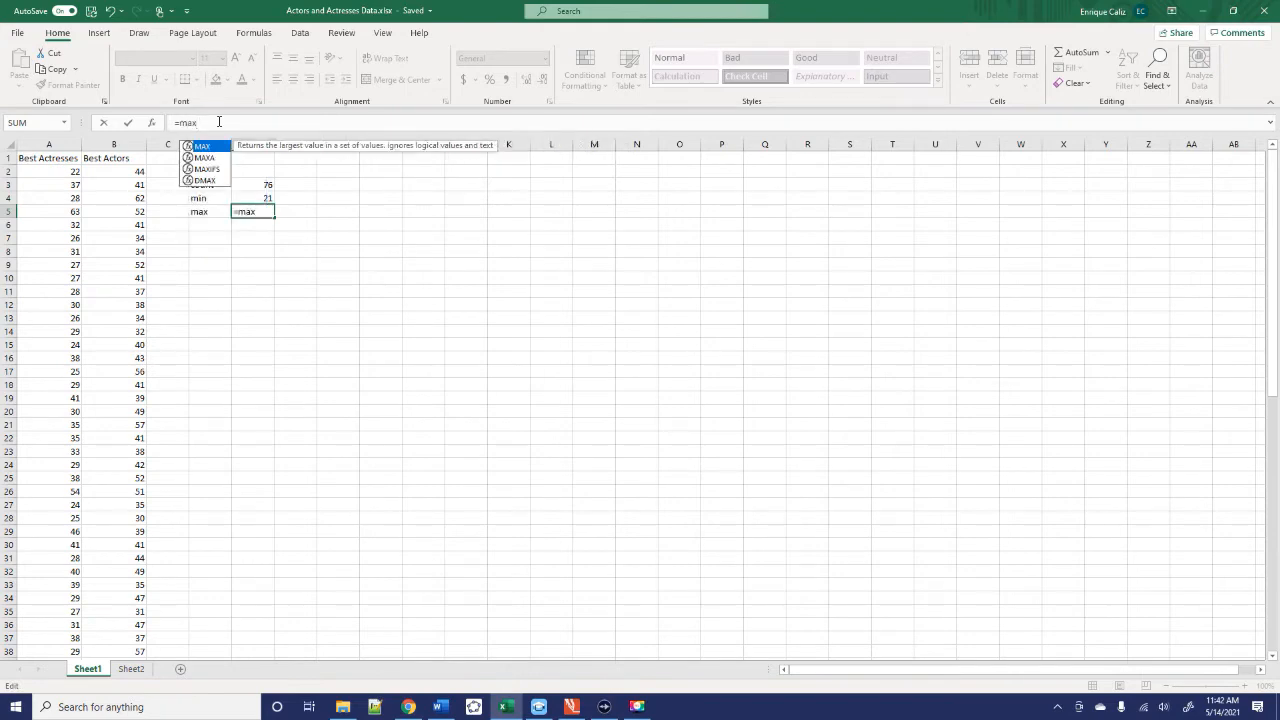
type("(")
left_click(46, 171)
key("ctrl+shift+Down")
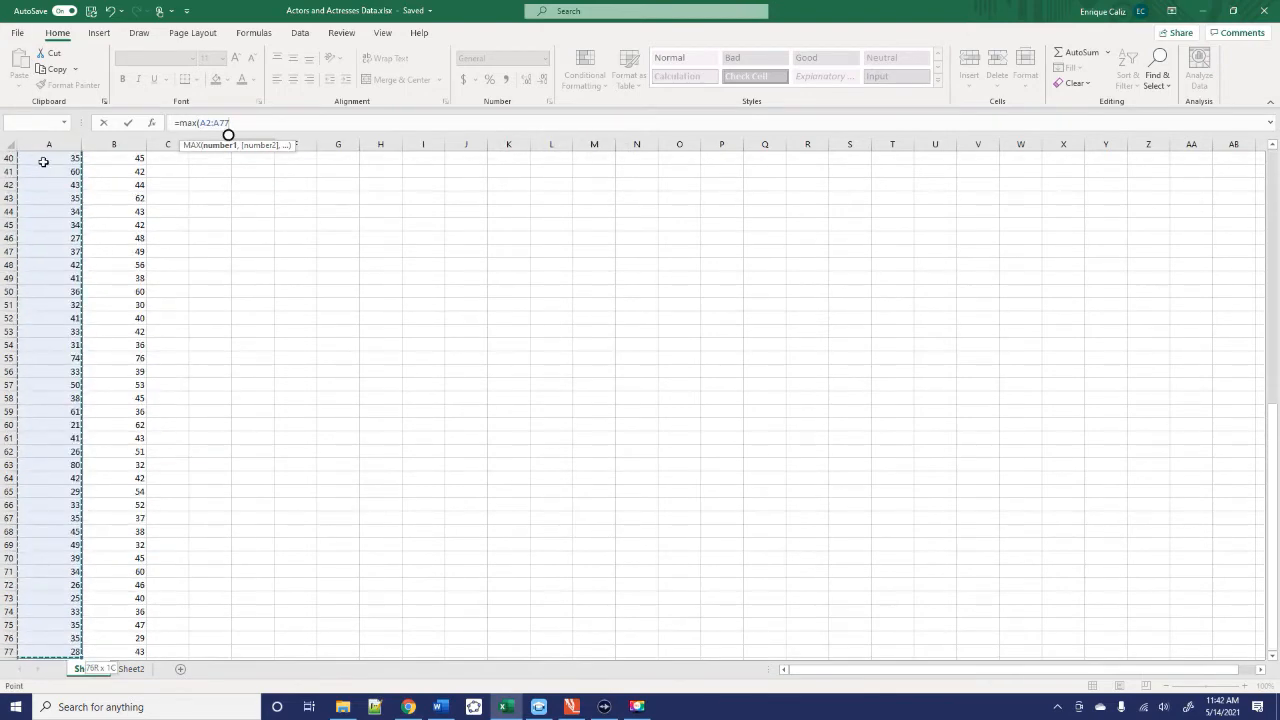
left_click(128, 123)
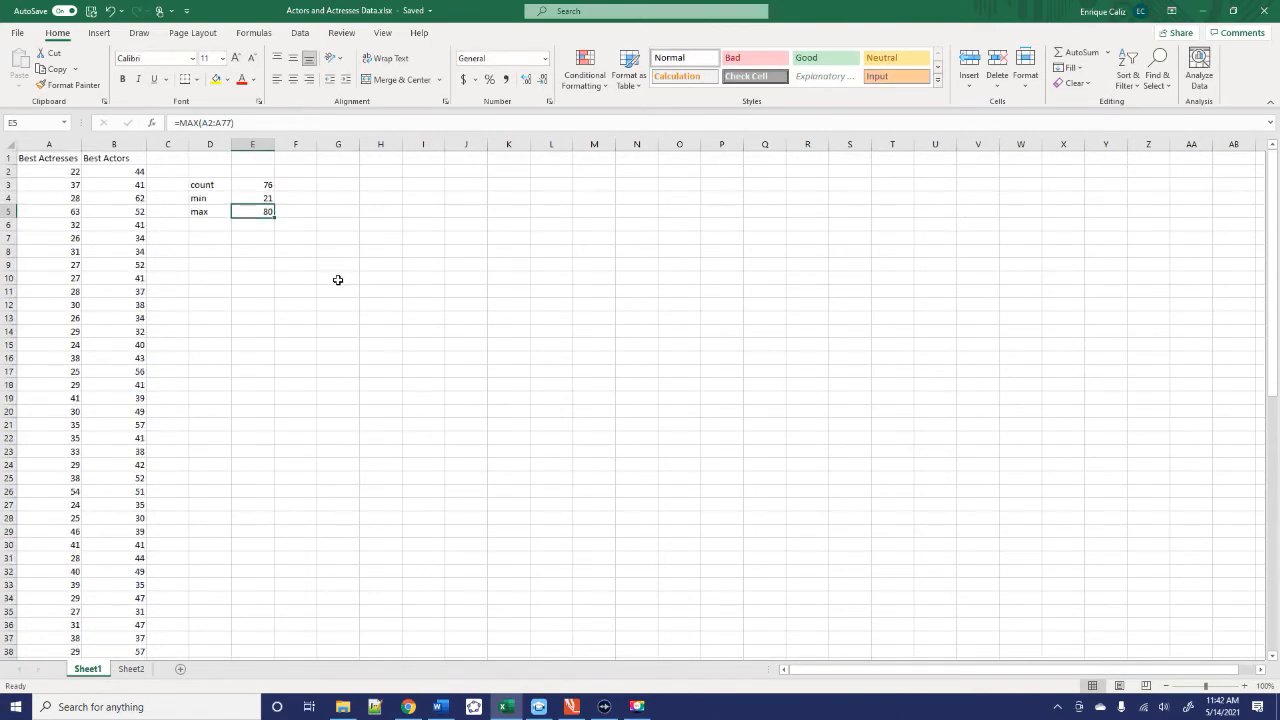
left_click(203, 227)
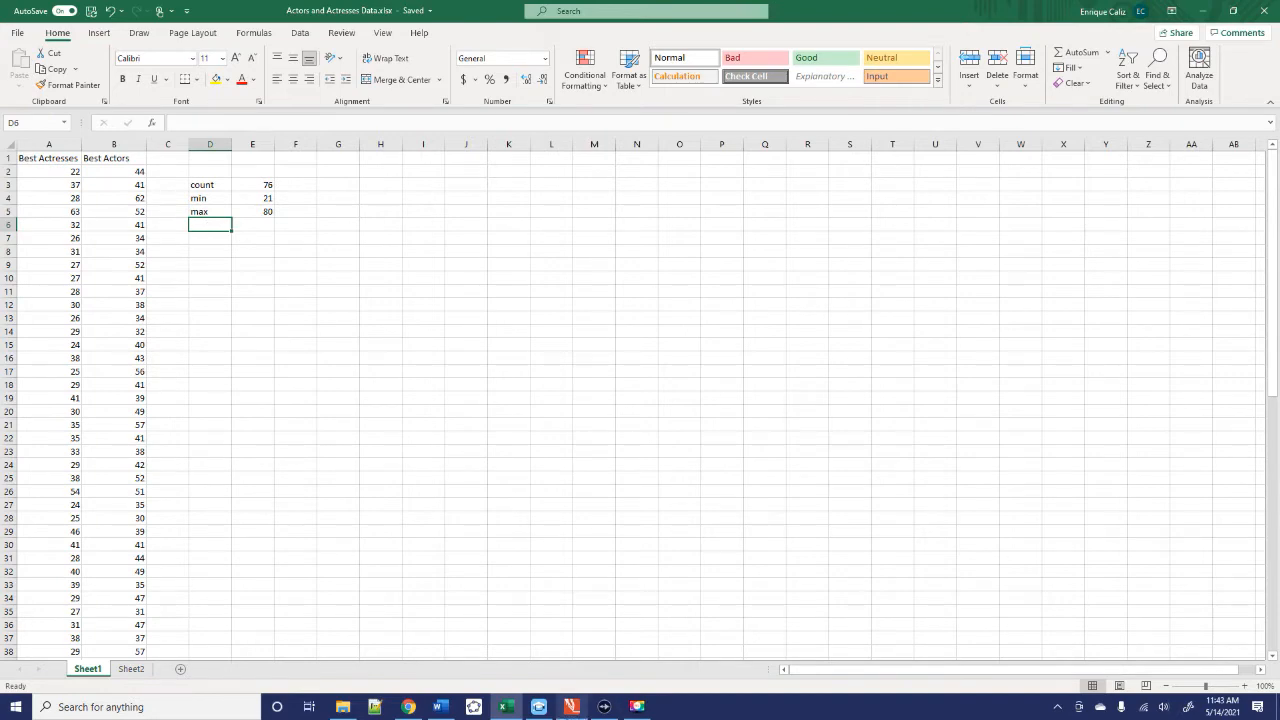
Switch to PDF Annotator and handwrite "N: number of data values" and "n: number of classes" with the Pen tool
left_click(569, 708)
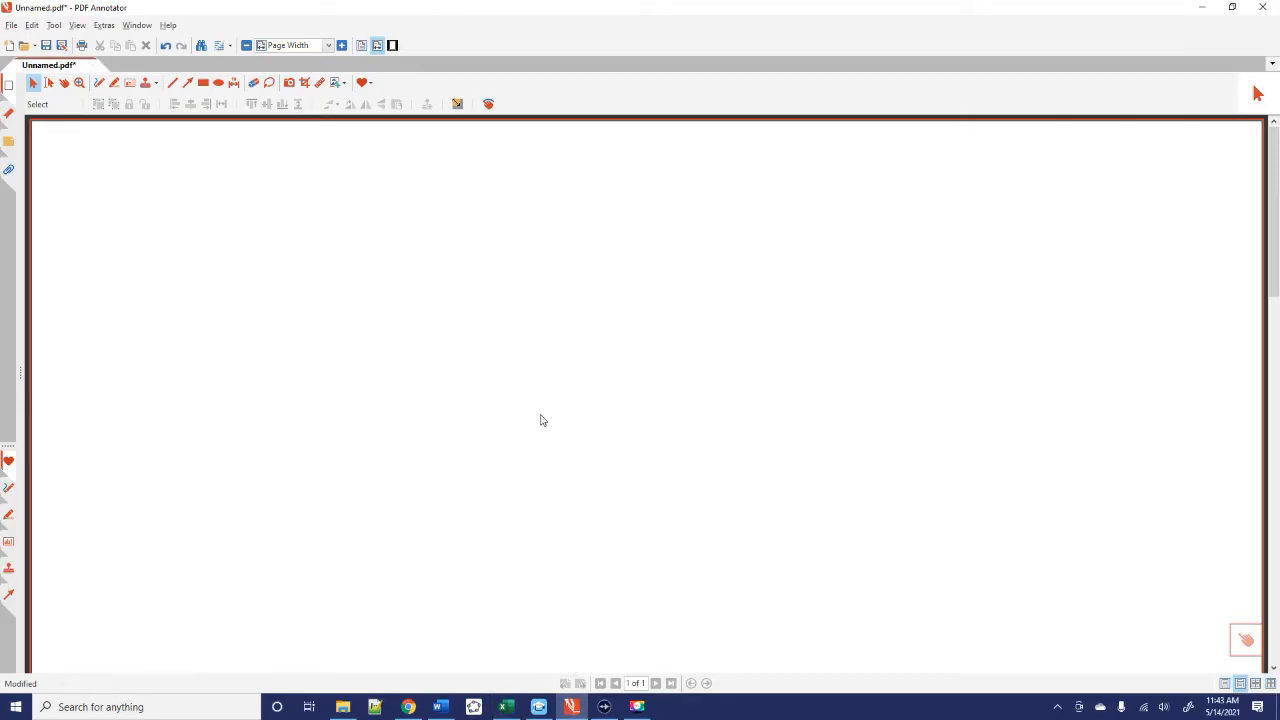
key("p")
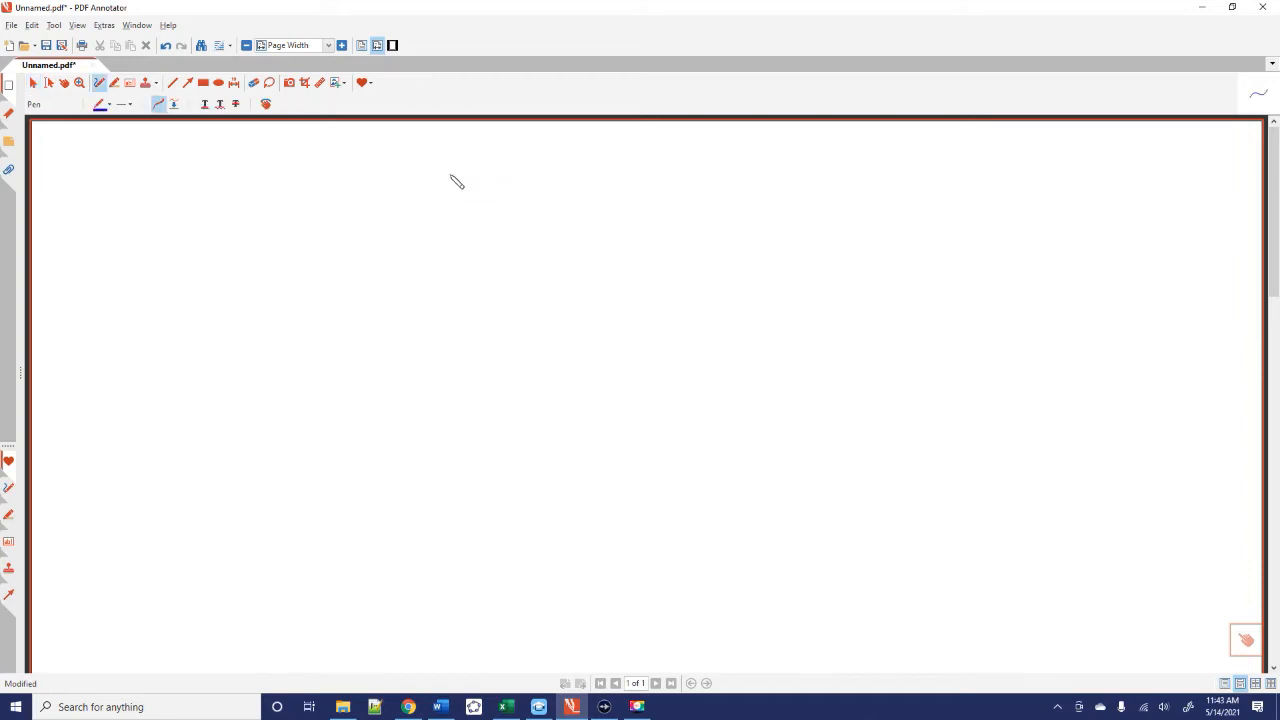
left_click_drag(477, 180, 497, 192)
left_click(509, 177)
left_click(509, 190)
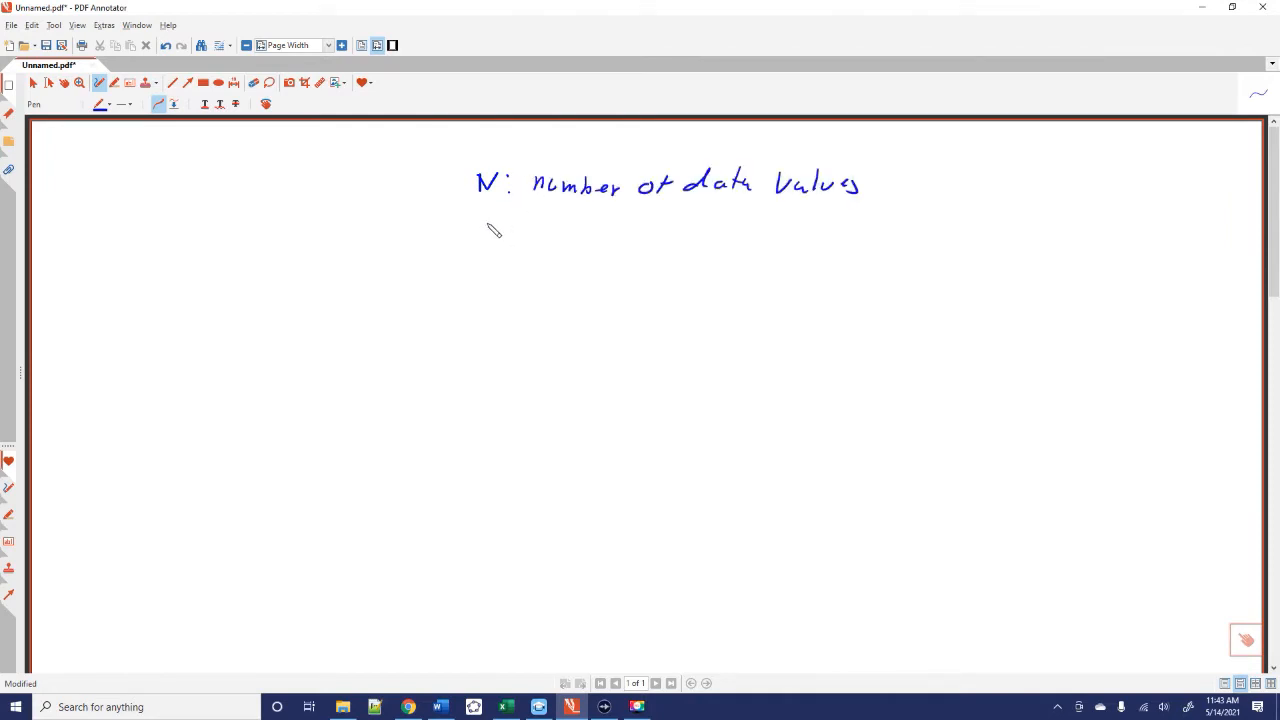
left_click_drag(485, 241, 578, 238)
left_click(518, 228)
left_click(518, 238)
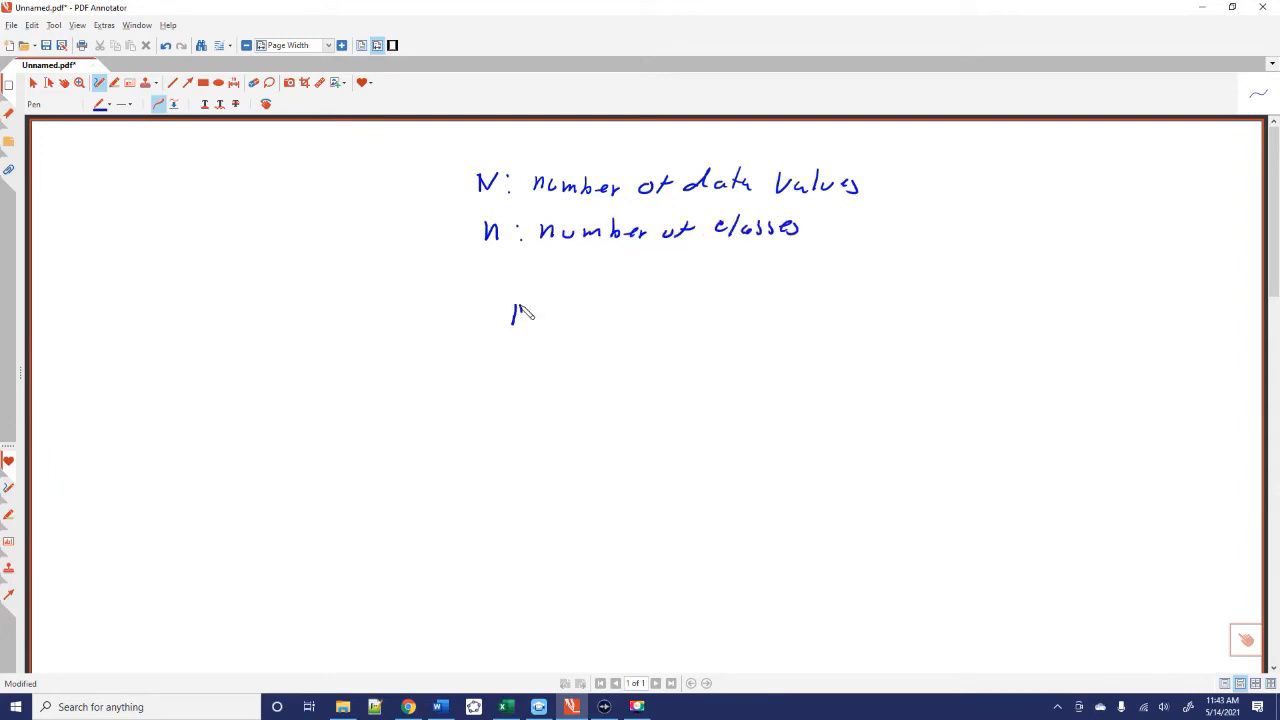
Handwrite the equation N = 2^n below the definitions and the substituted form 76 = 2^n under it
mouse_move(512, 326)
left_mouse_down()
mouse_move(544, 306)
mouse_move(568, 313)
left_mouse_up()
left_click_drag(552, 320, 568, 320)
mouse_move(590, 308)
left_mouse_down()
mouse_move(607, 325)
mouse_move(607, 281)
mouse_move(621, 294)
left_mouse_up()
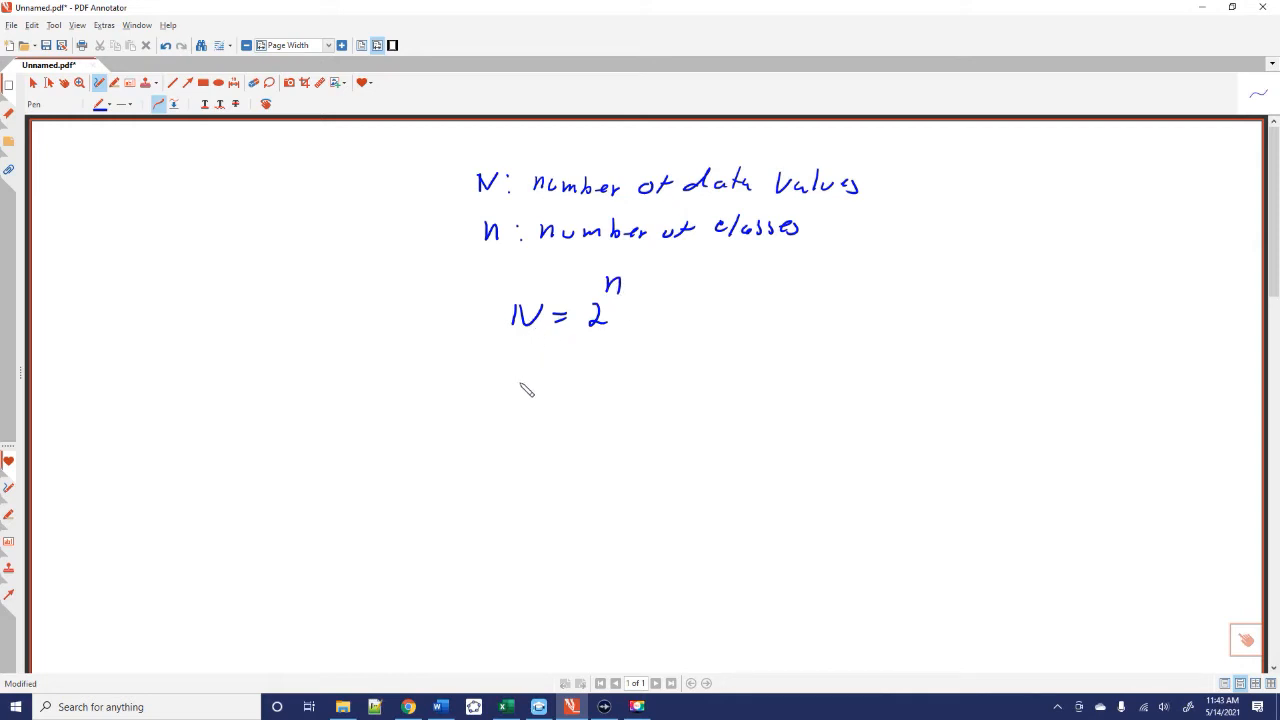
mouse_move(520, 380)
left_mouse_down()
mouse_move(526, 400)
mouse_move(591, 386)
left_mouse_up()
mouse_move(576, 396)
left_mouse_down()
mouse_move(618, 382)
mouse_move(633, 401)
mouse_move(637, 354)
mouse_move(652, 367)
left_mouse_up()
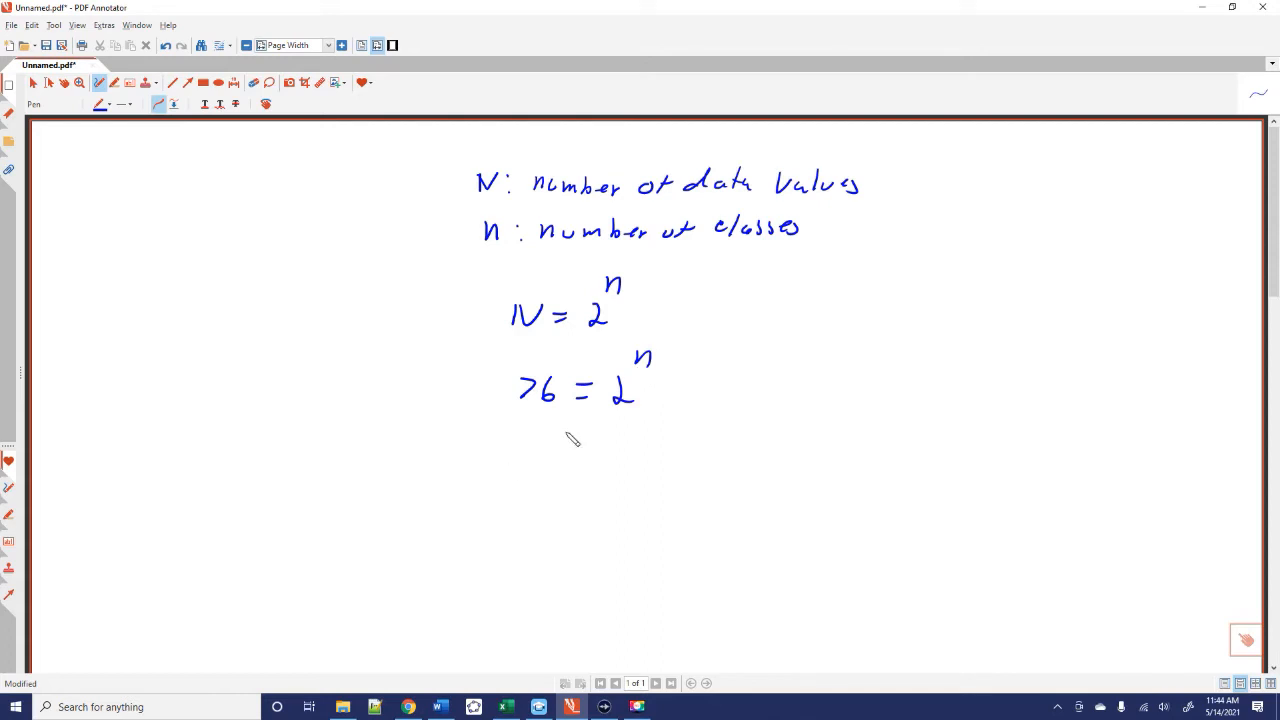
Handwrite the equation solved for n as n = log₂ 76, followed by an equals sign
left_click_drag(524, 468, 569, 456)
left_click_drag(557, 465, 583, 465)
mouse_move(603, 450)
left_mouse_down()
mouse_move(625, 456)
mouse_move(620, 480)
mouse_move(638, 488)
left_mouse_up()
mouse_move(645, 444)
left_mouse_down()
mouse_move(649, 461)
mouse_move(672, 452)
left_mouse_up()
mouse_move(700, 442)
left_mouse_down()
mouse_move(714, 441)
mouse_move(714, 456)
left_mouse_up()
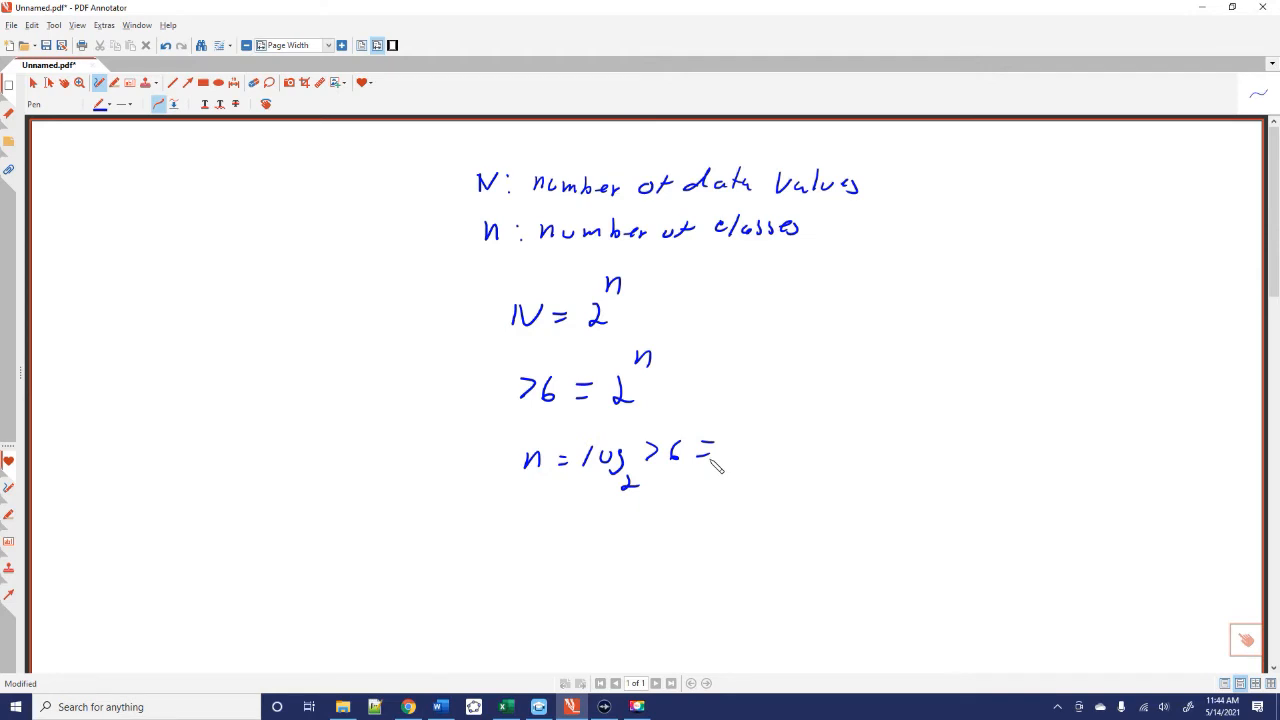
Continue the n equation with the change-of-base fraction log 76 over log 2 and another equals sign
mouse_move(748, 411)
left_mouse_down()
mouse_move(772, 438)
mouse_move(800, 432)
left_mouse_up()
left_click_drag(806, 418, 799, 435)
left_click_drag(739, 450, 810, 449)
mouse_move(748, 457)
left_mouse_down()
mouse_move(744, 470)
mouse_move(761, 464)
mouse_move(764, 478)
mouse_move(860, 452)
left_mouse_up()
left_click_drag(846, 460, 860, 460)
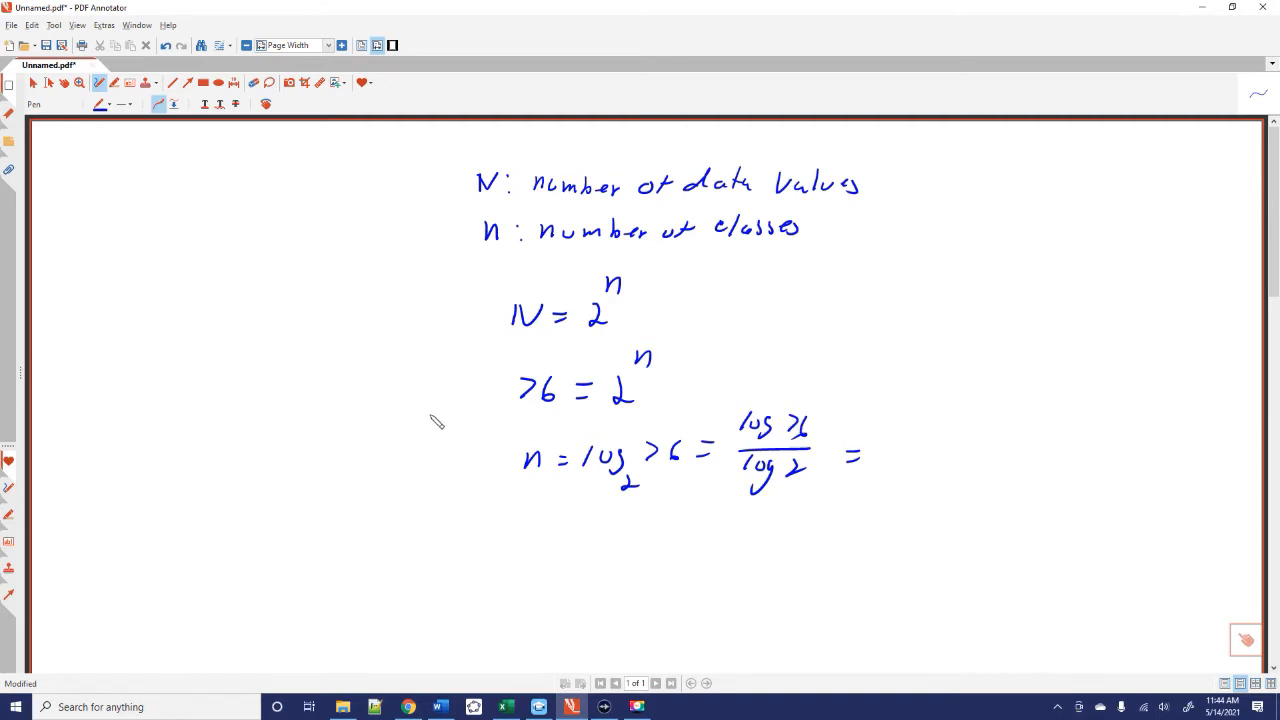
Handwrite the result 6.24 at the end of the n equation and double-underline it
mouse_move(882, 444)
left_mouse_down()
mouse_move(878, 462)
mouse_move(928, 468)
mouse_move(878, 486)
mouse_move(926, 489)
left_mouse_up()
left_click(888, 462)
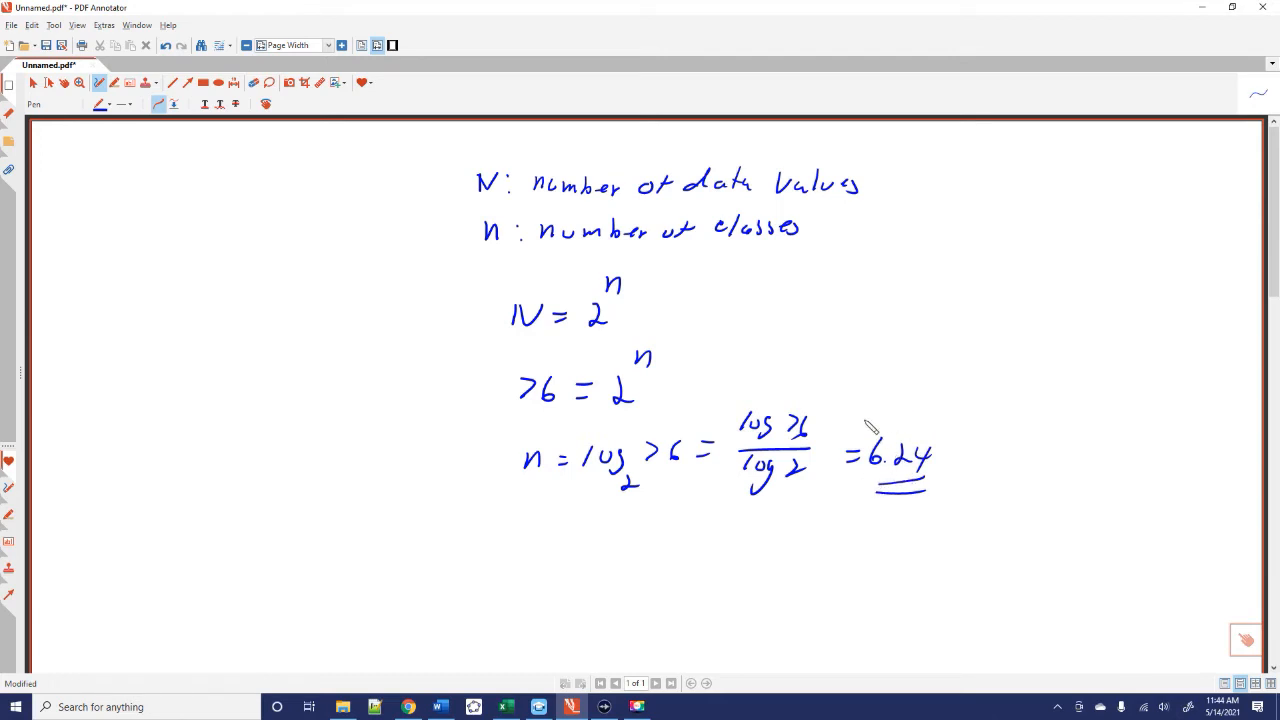
mouse_move(879, 399)
left_mouse_down()
mouse_move(879, 432)
mouse_move(893, 417)
left_mouse_up()
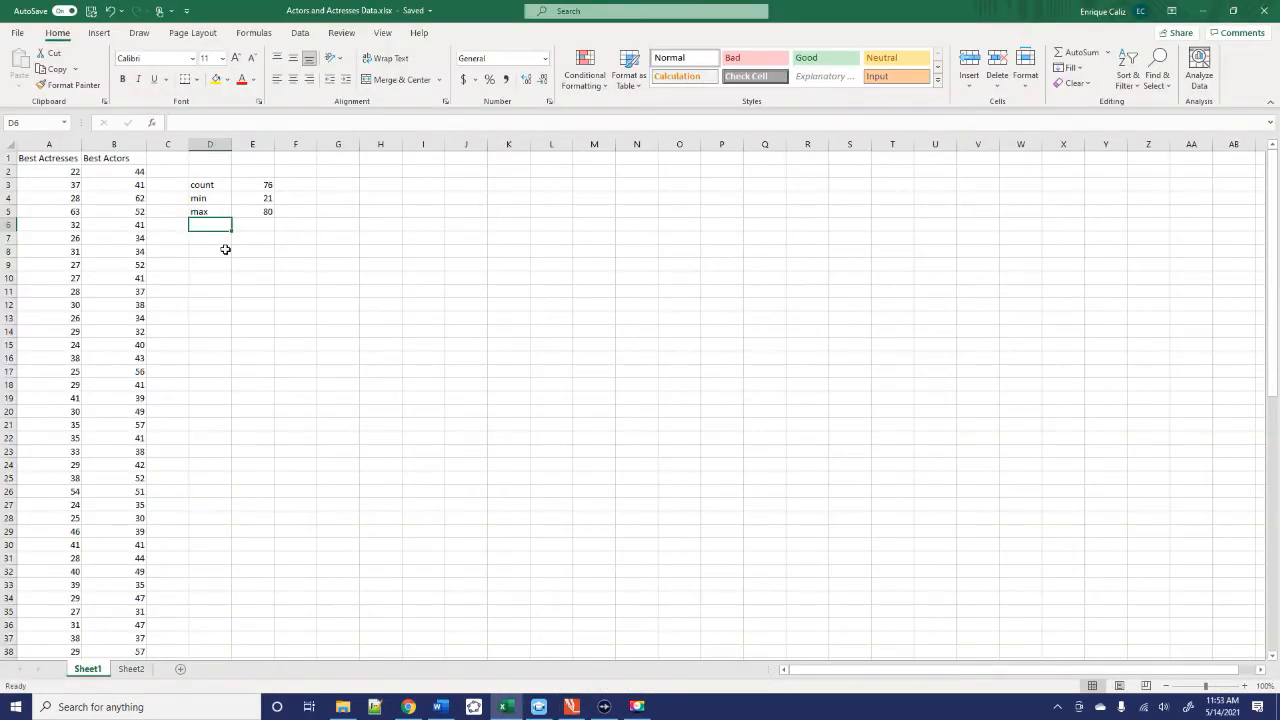
Back in the Excel sheet, label D6 "n" and enter 6 in E6 as the number of classes
type("n")
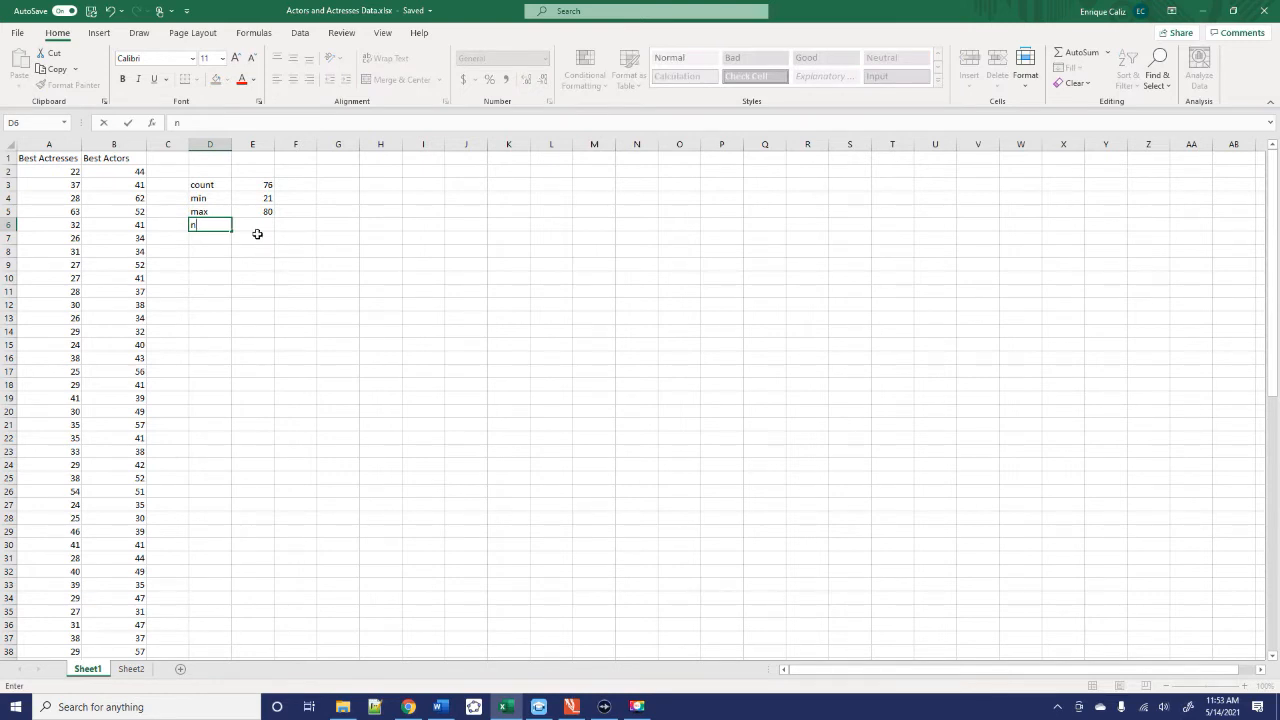
left_click(262, 223)
type("6")
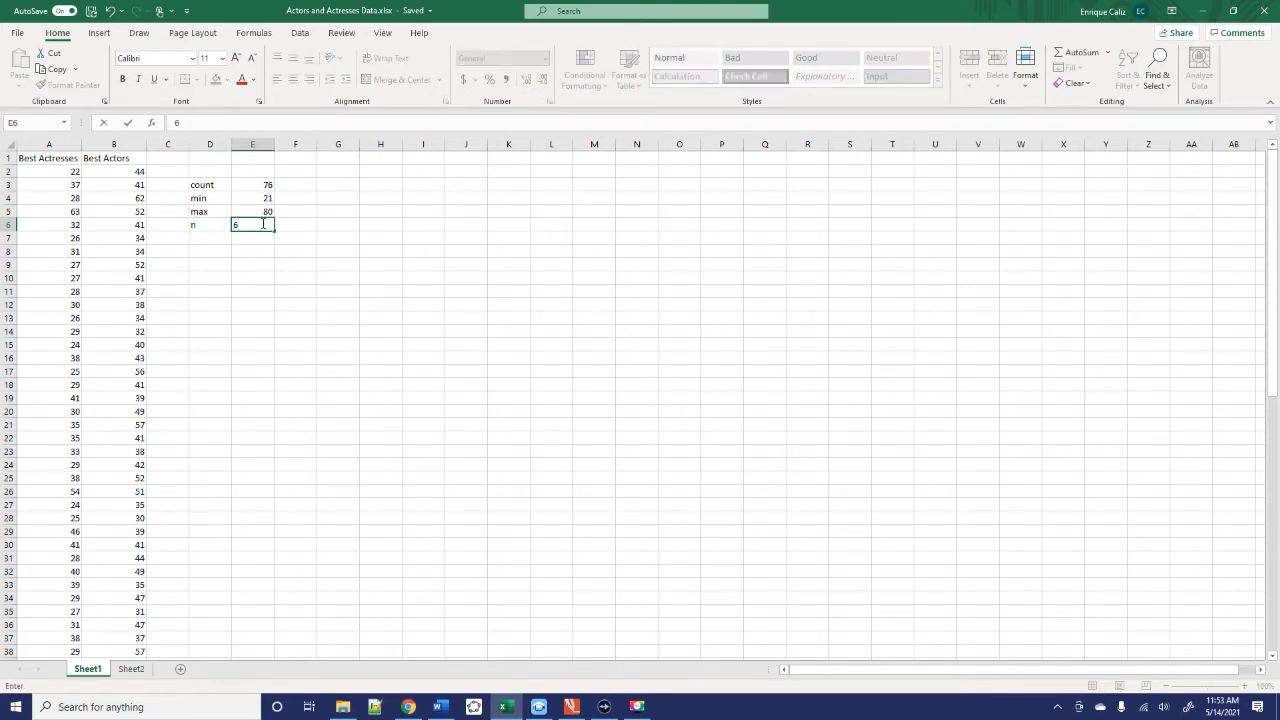
left_click(214, 237)
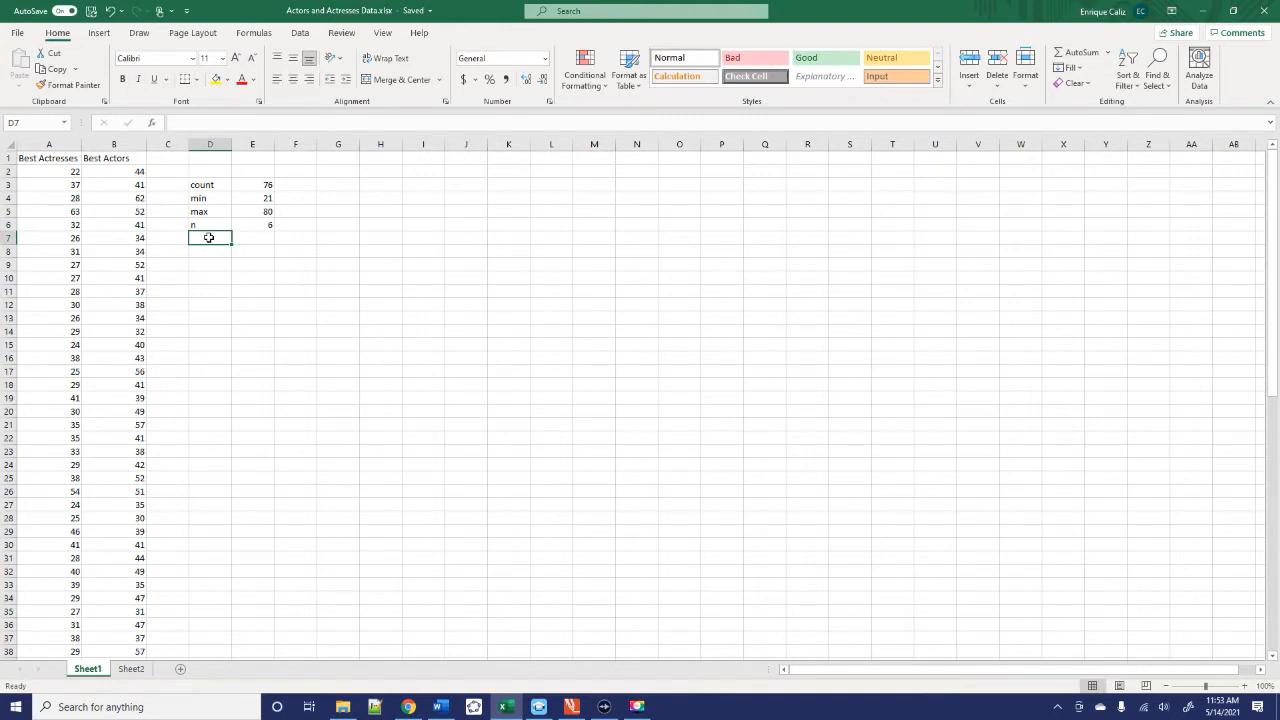
Label D7 "class width" and fit the column D width to its contents
type("class")
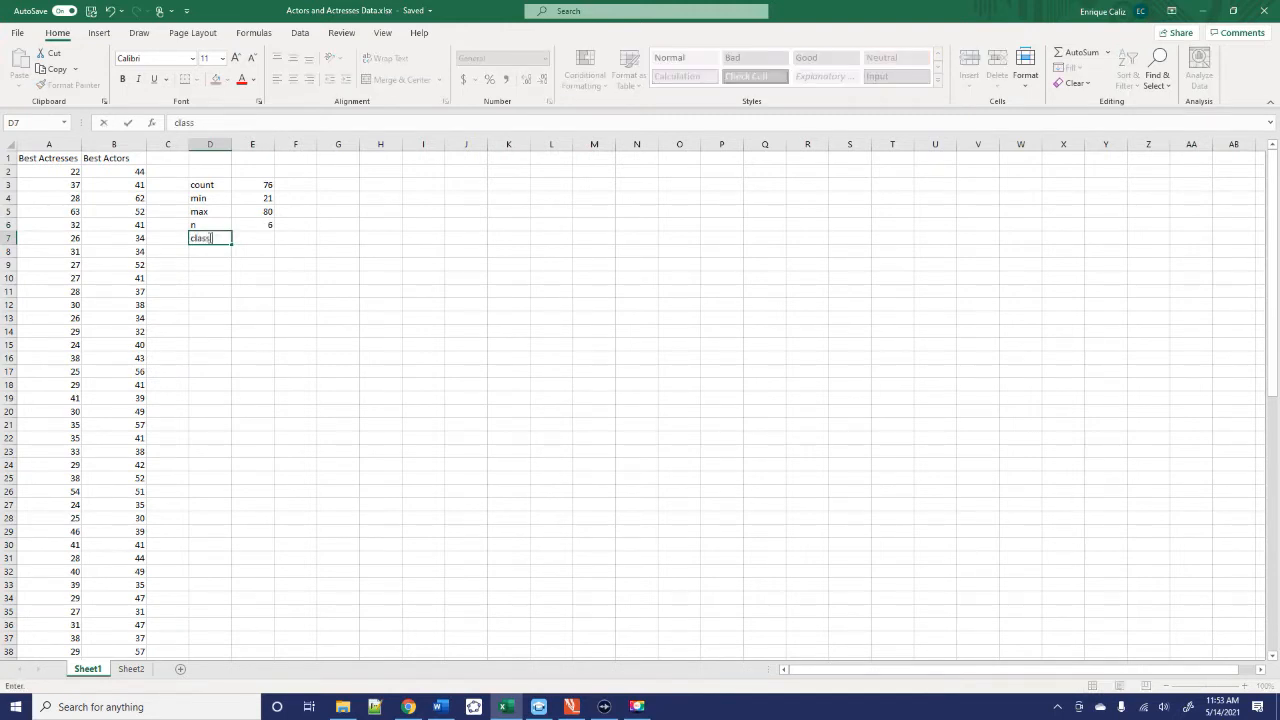
type(" width")
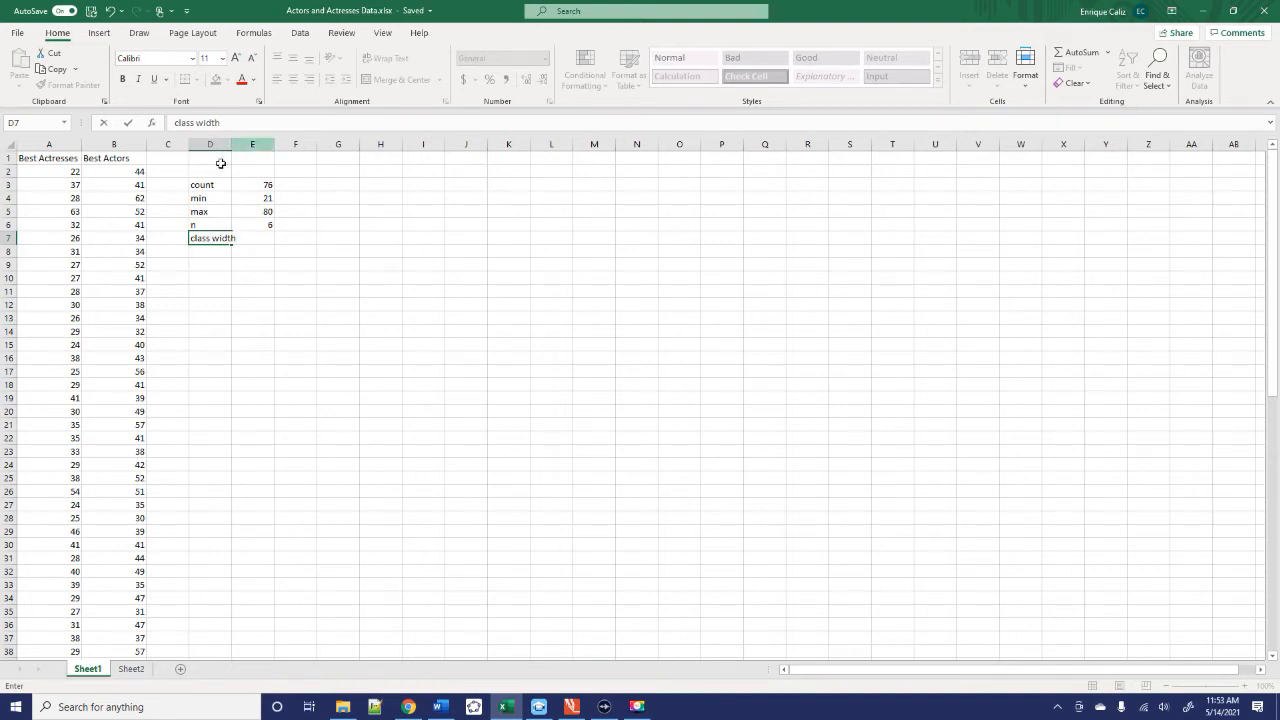
left_click(214, 204)
left_click(209, 237)
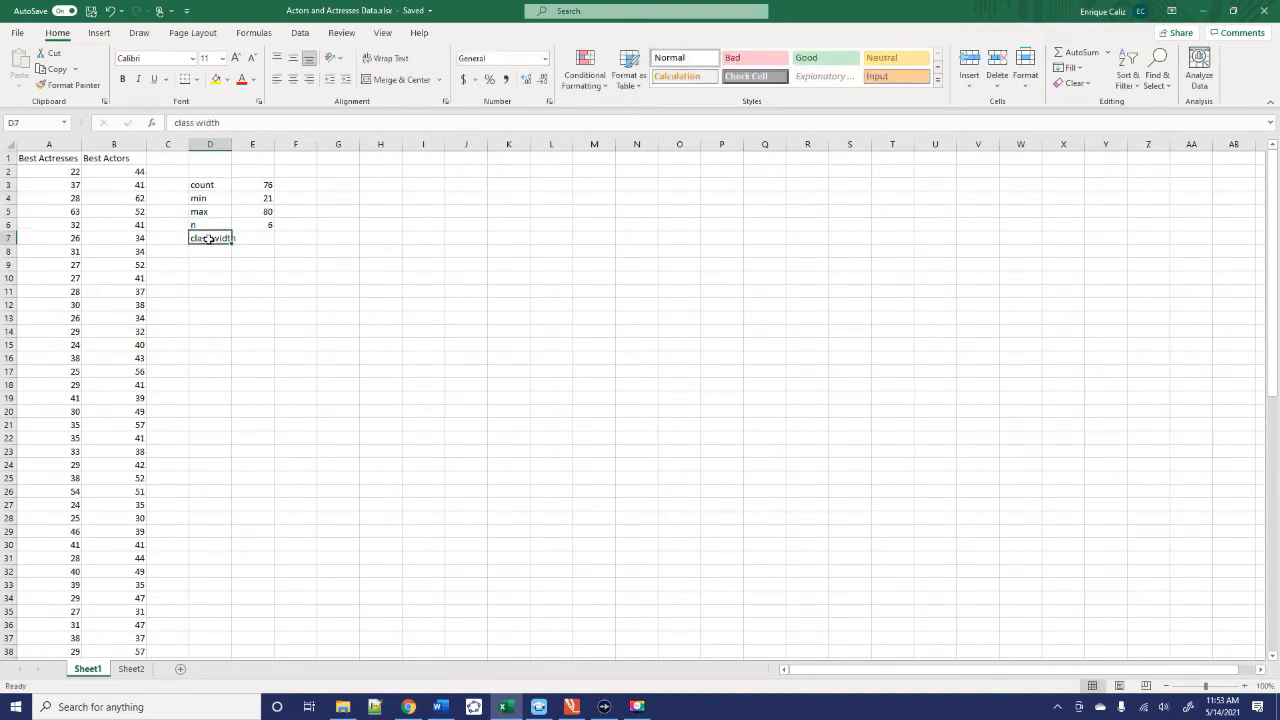
double_click(229, 144)
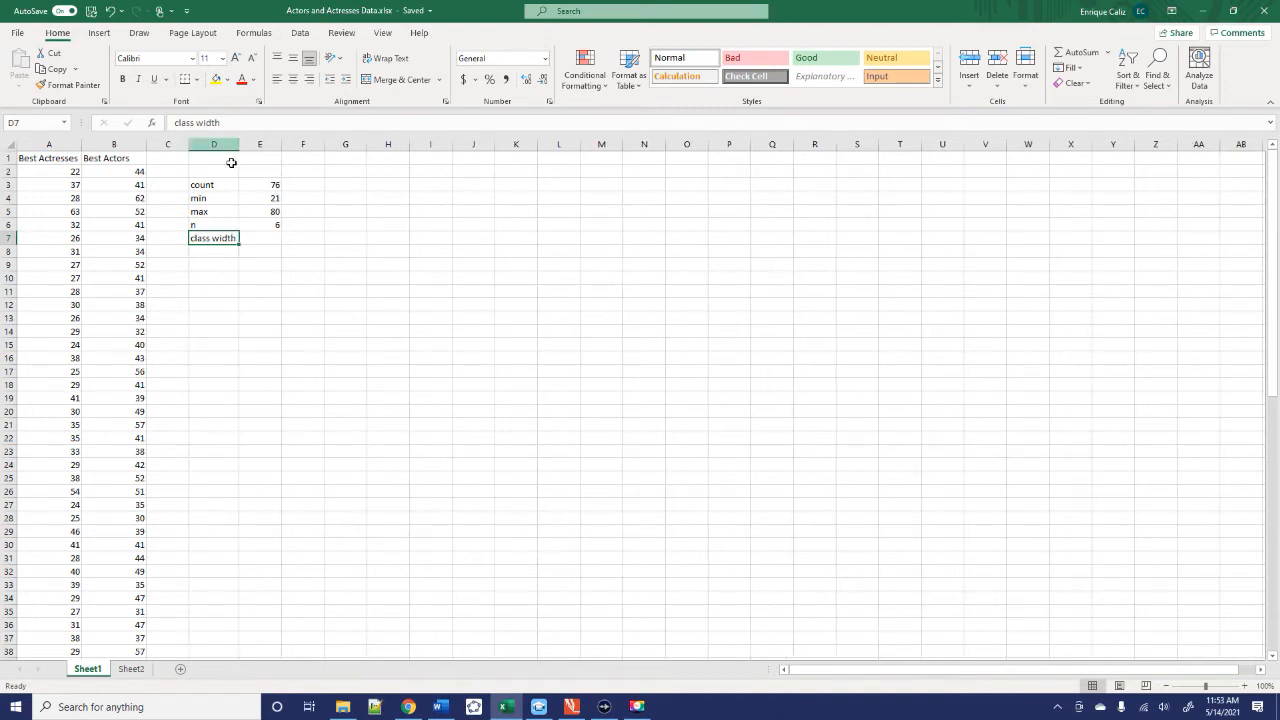
Calculate the class width in E7 with the formula =(E5-E4)/E6
left_click(267, 239)
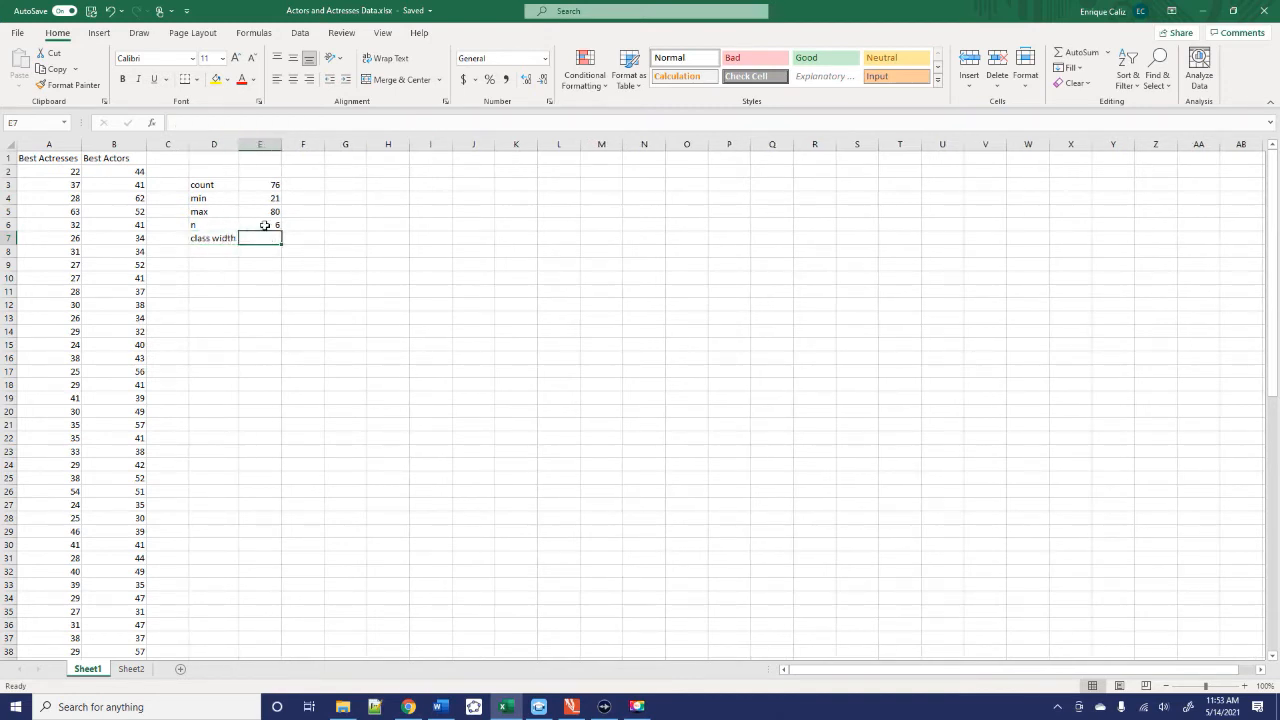
left_click(262, 121)
type("=")
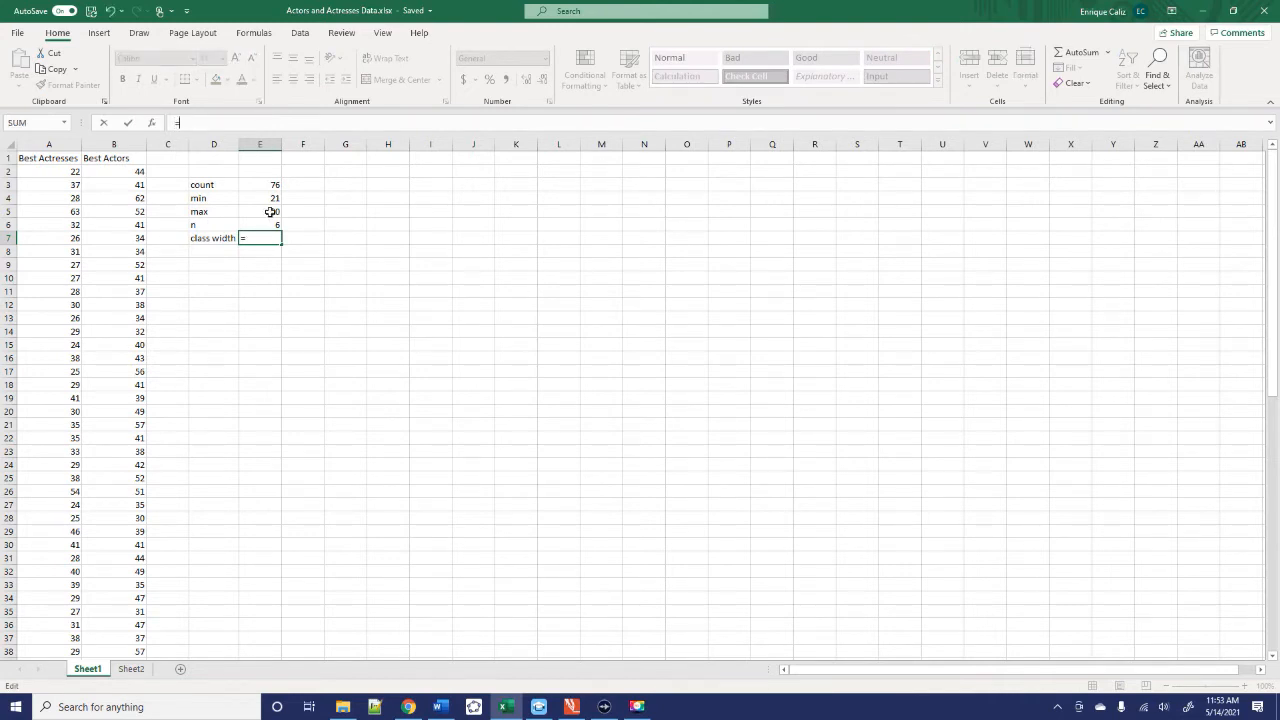
type("(")
left_click(273, 211)
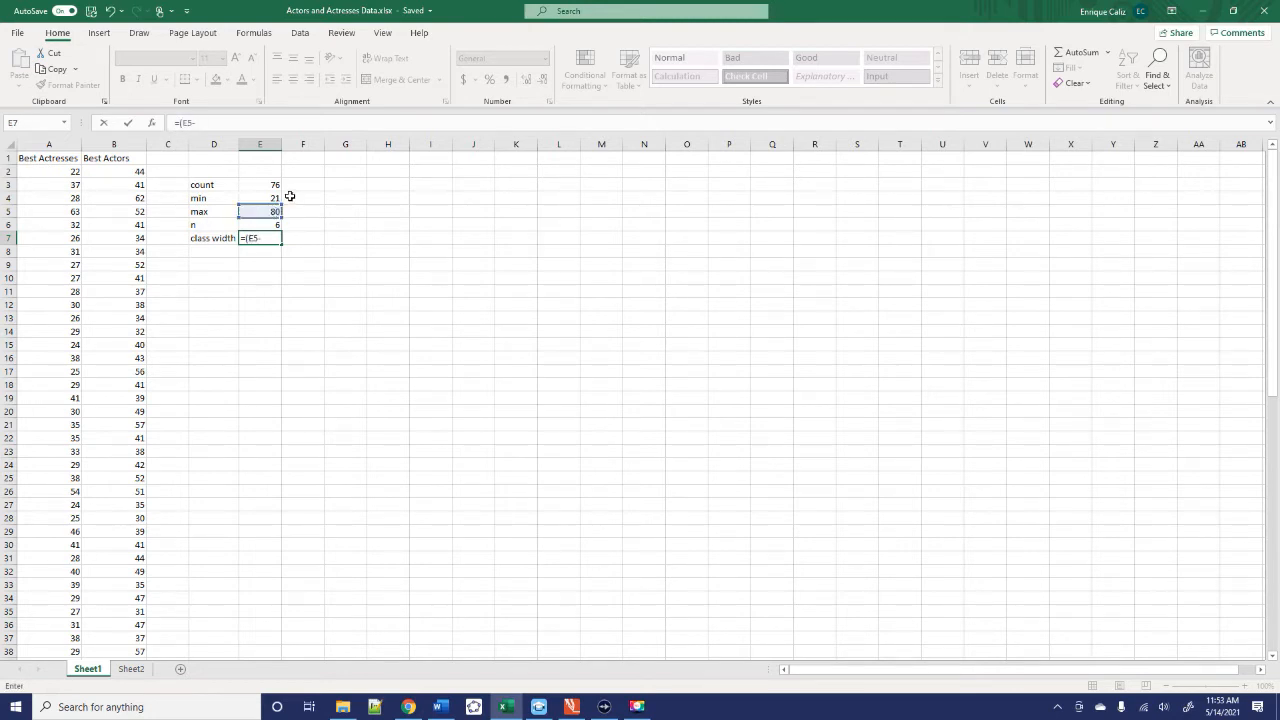
left_click(274, 198)
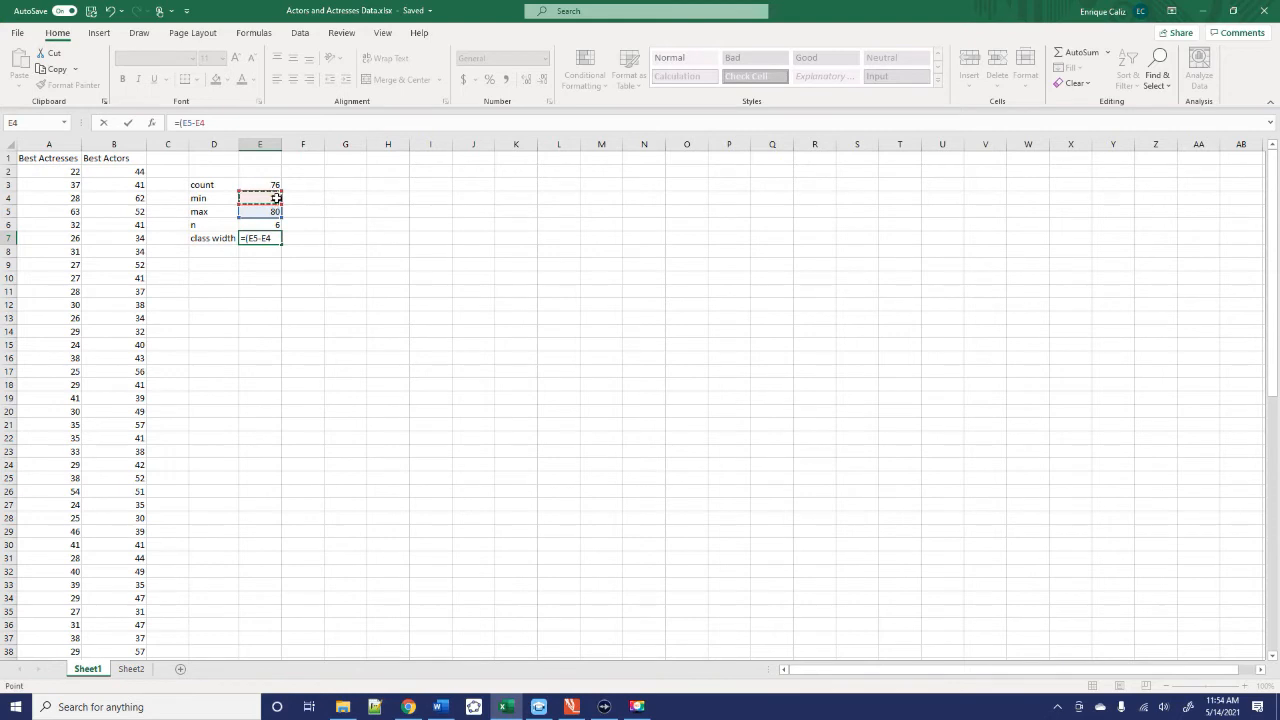
type(")/")
left_click(274, 225)
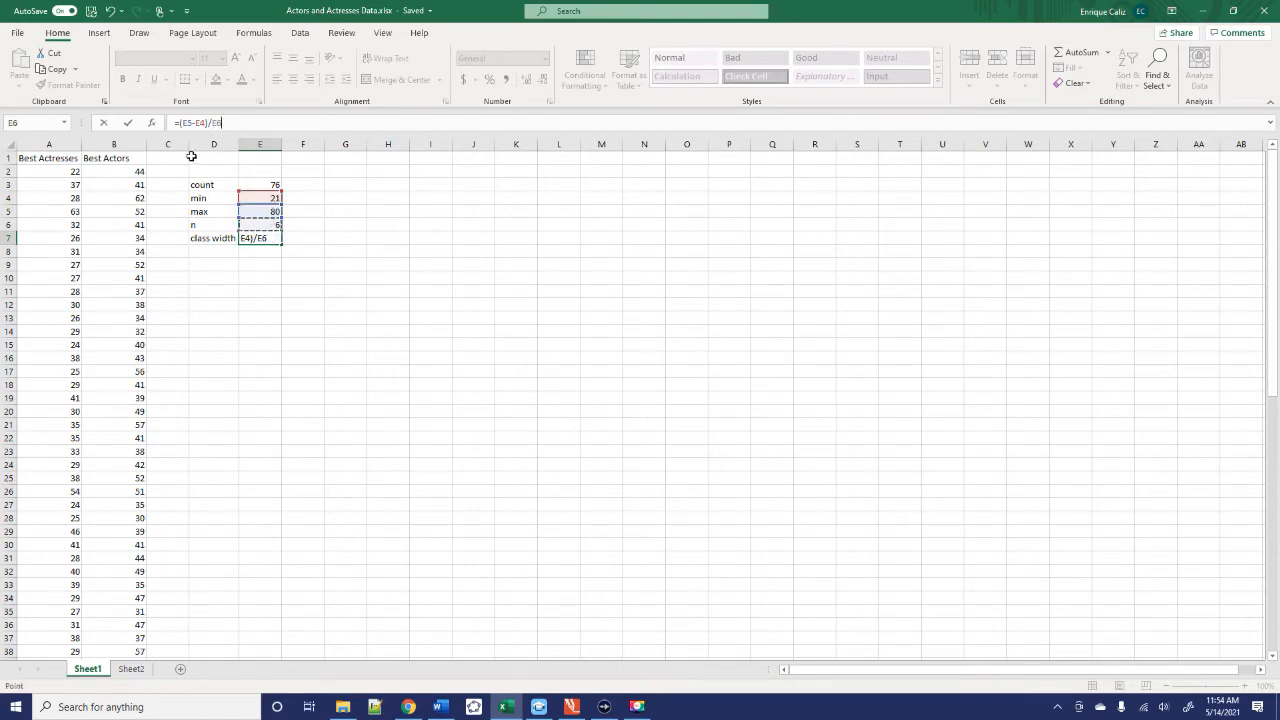
left_click(124, 125)
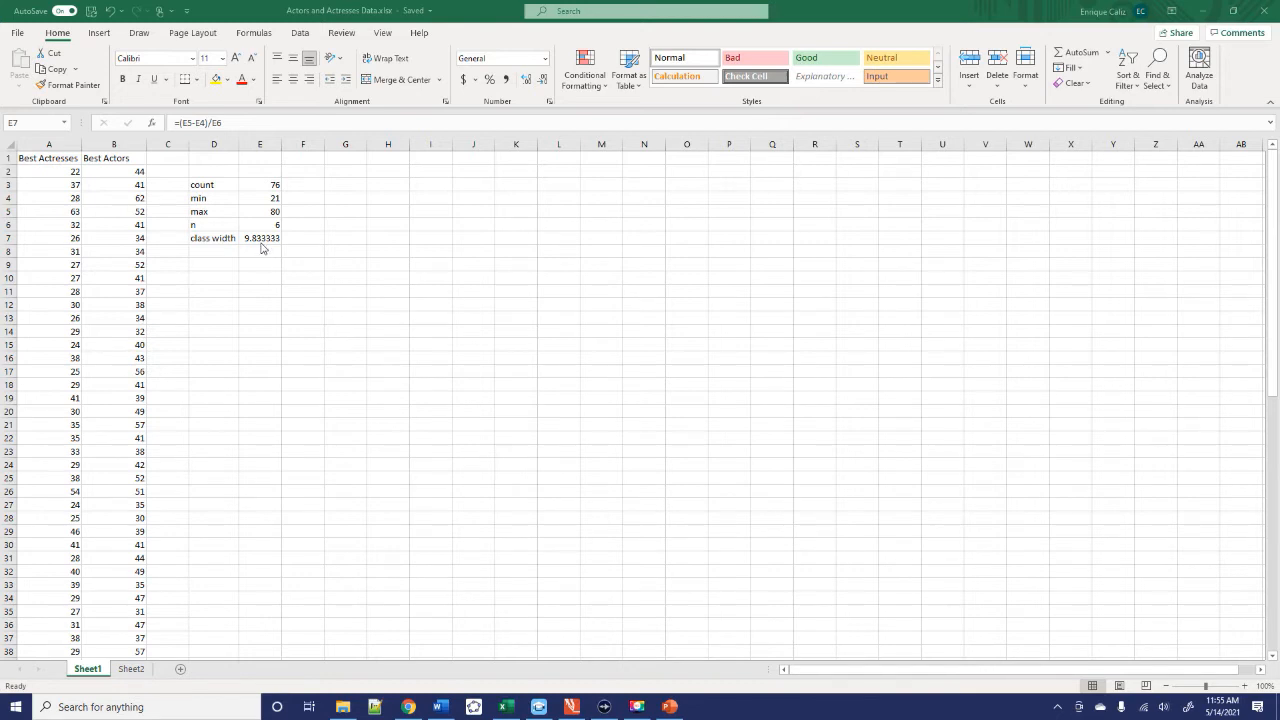
Enter the rounded class width 10 in E8 and highlight that cell in yellow
left_click(256, 251)
left_click(256, 251)
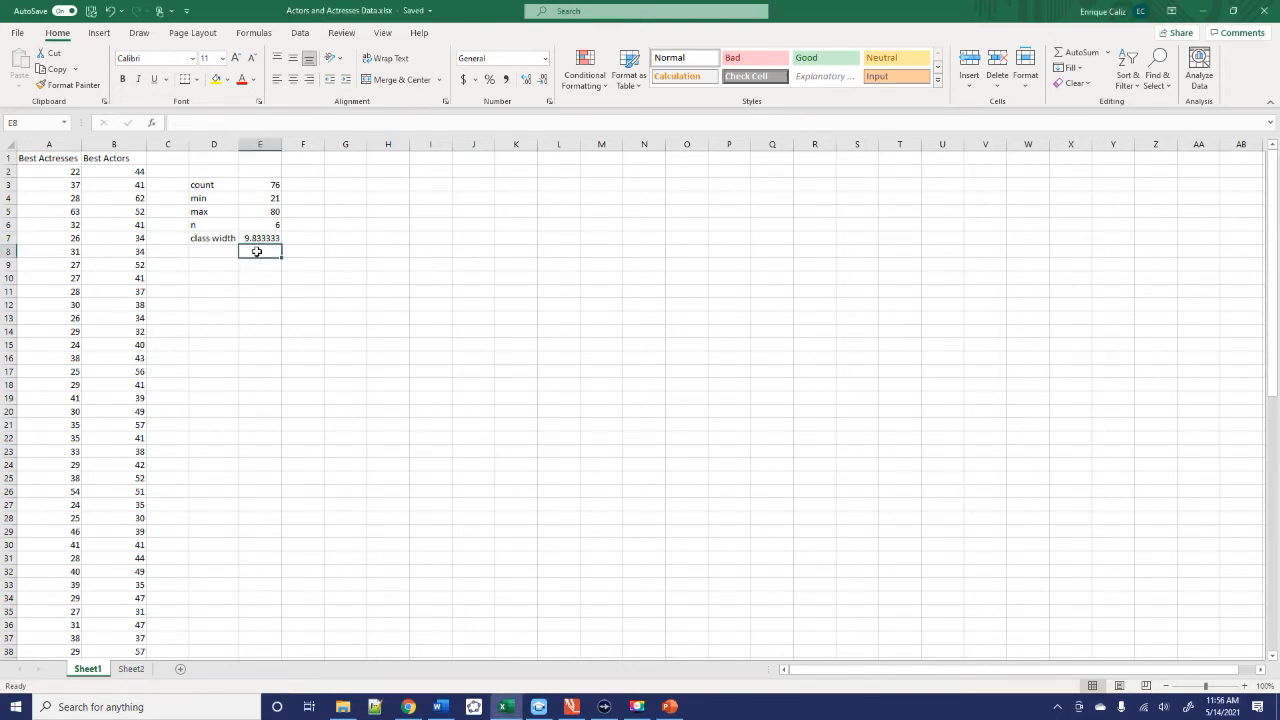
type("10")
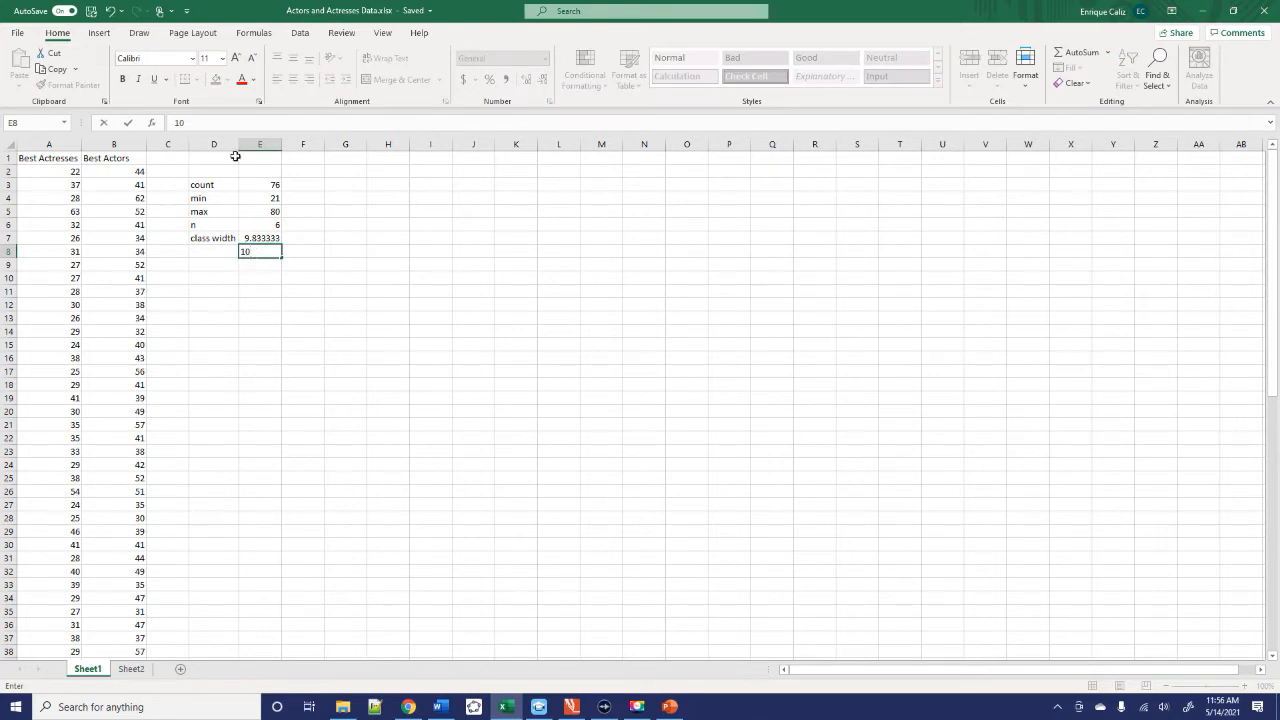
left_click(285, 328)
left_click(266, 251)
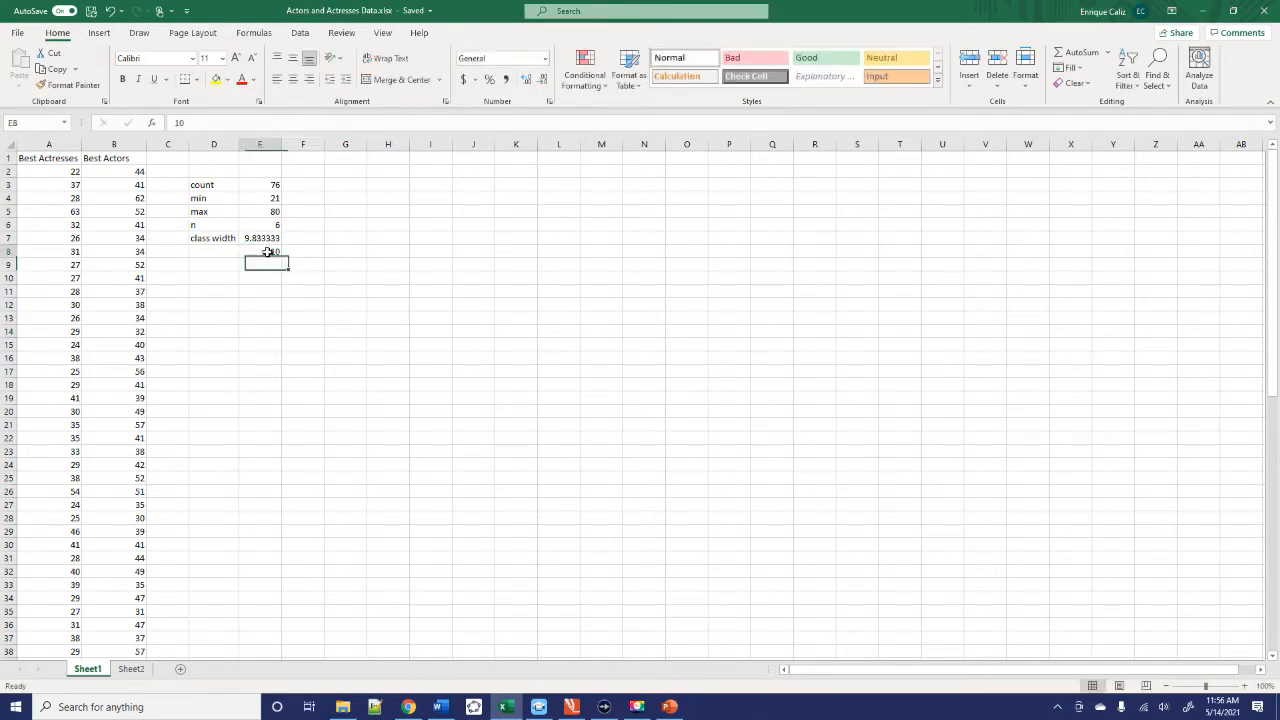
left_click(215, 79)
left_click(282, 294)
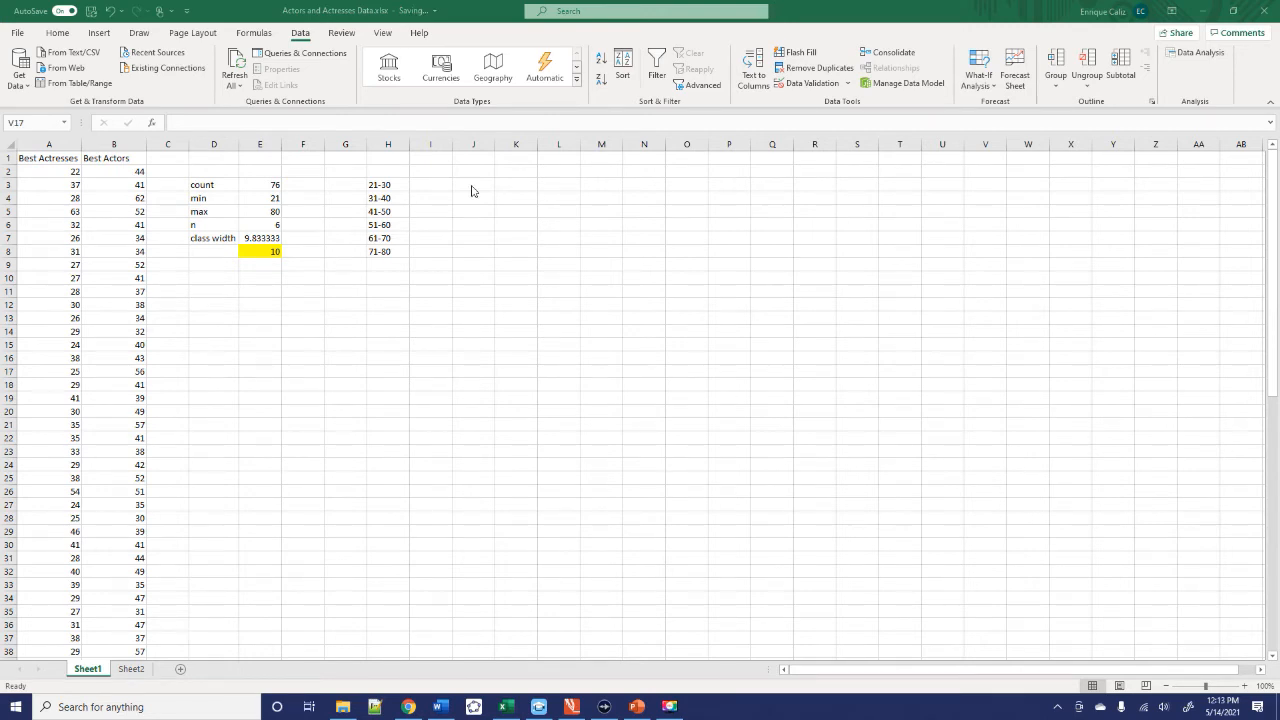
Enter the first two upper class boundaries, 30.5 in J3 and 40.5 in J4
left_click(473, 184)
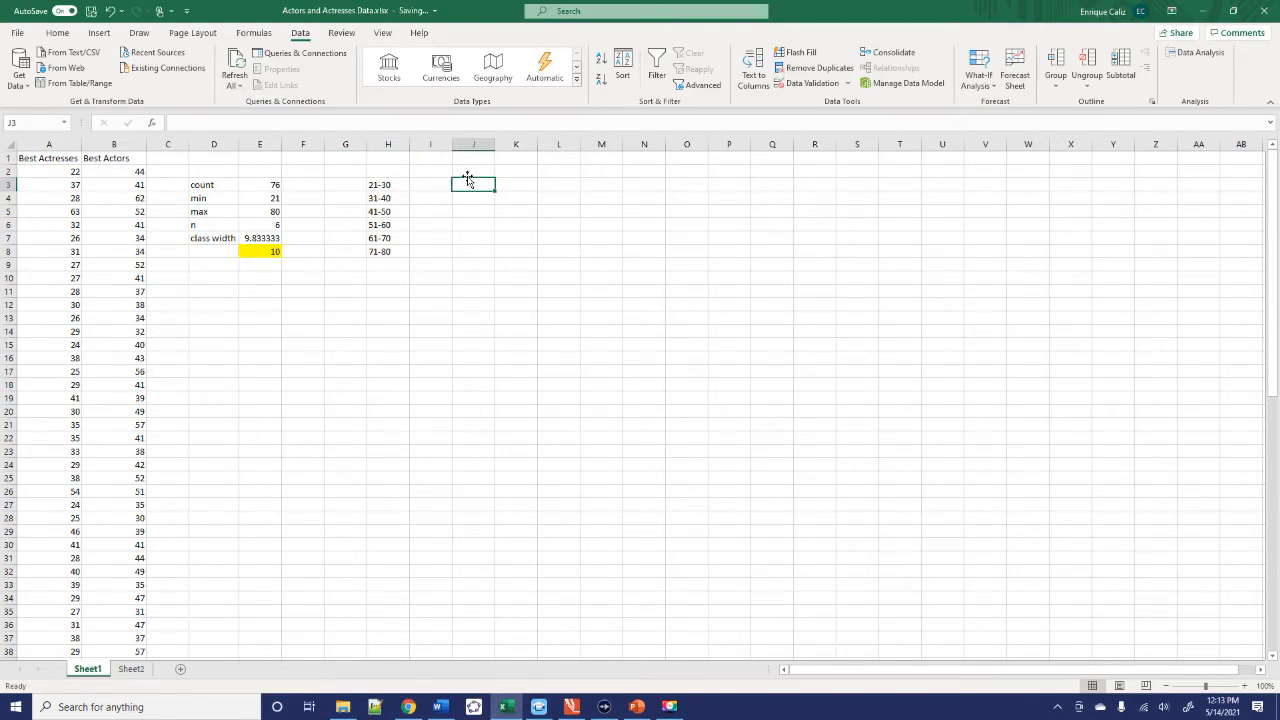
type("30.5")
key("Return")
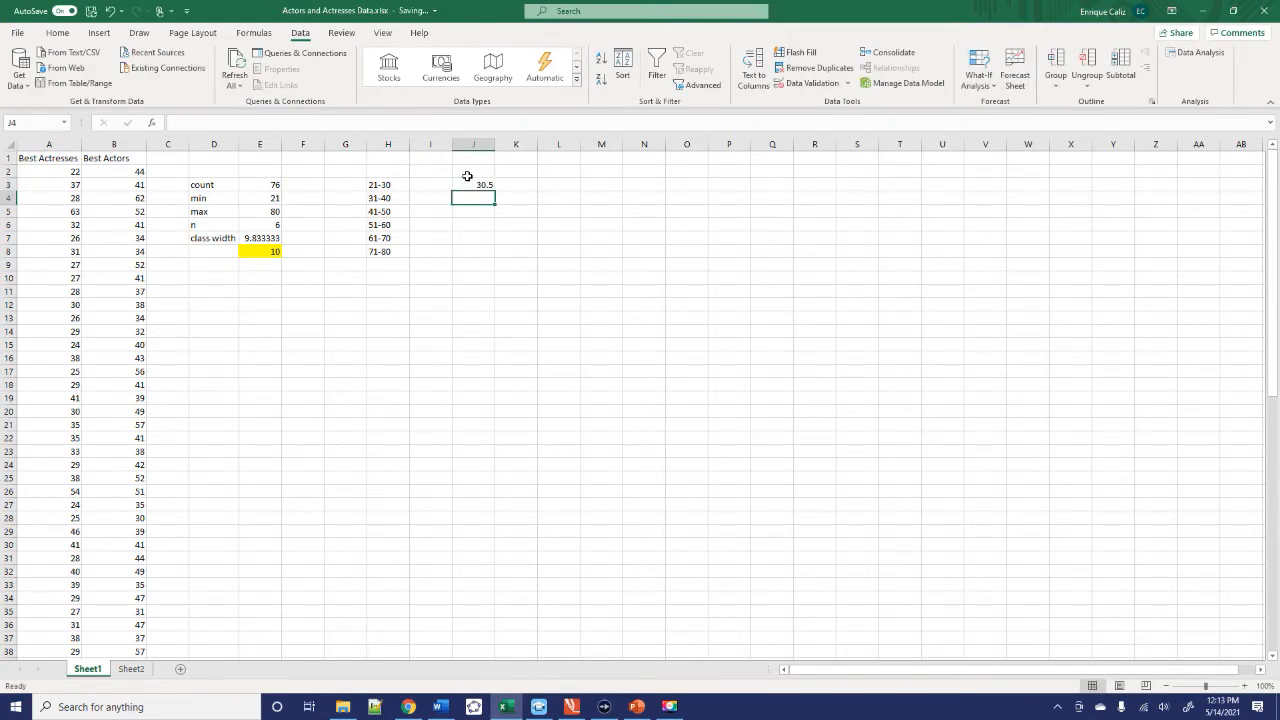
type("40.5")
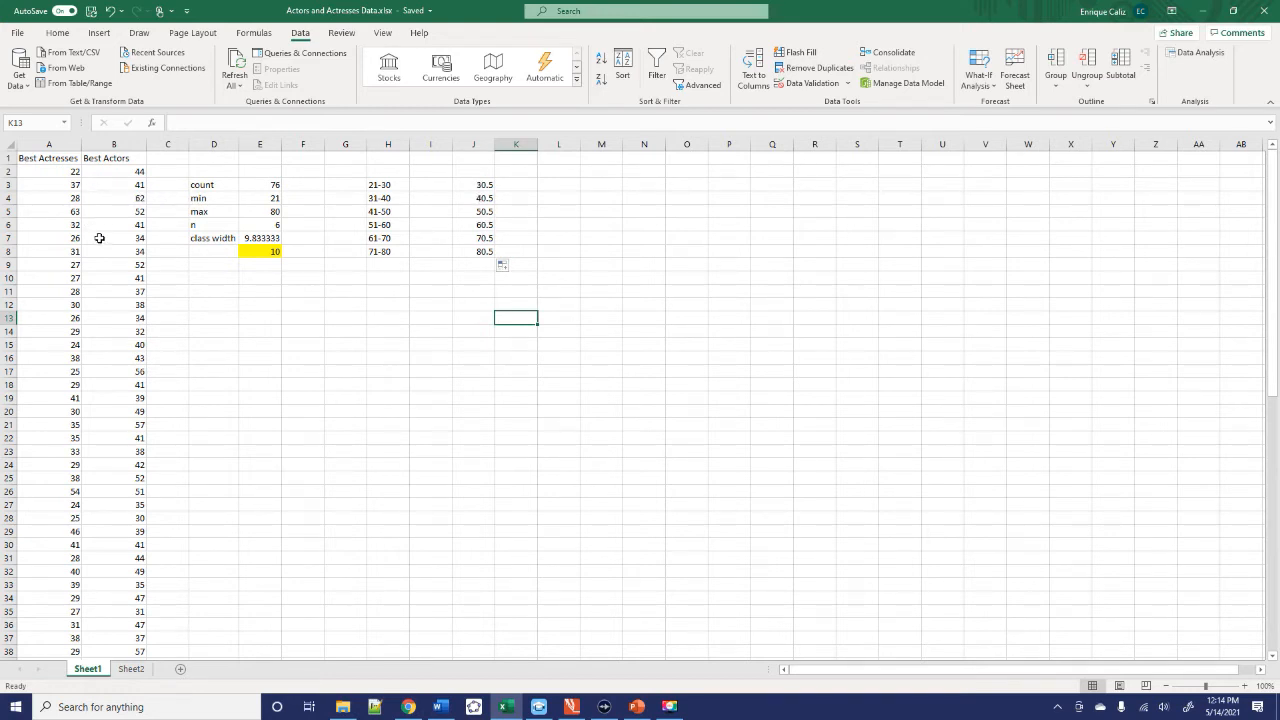
left_click(590, 198)
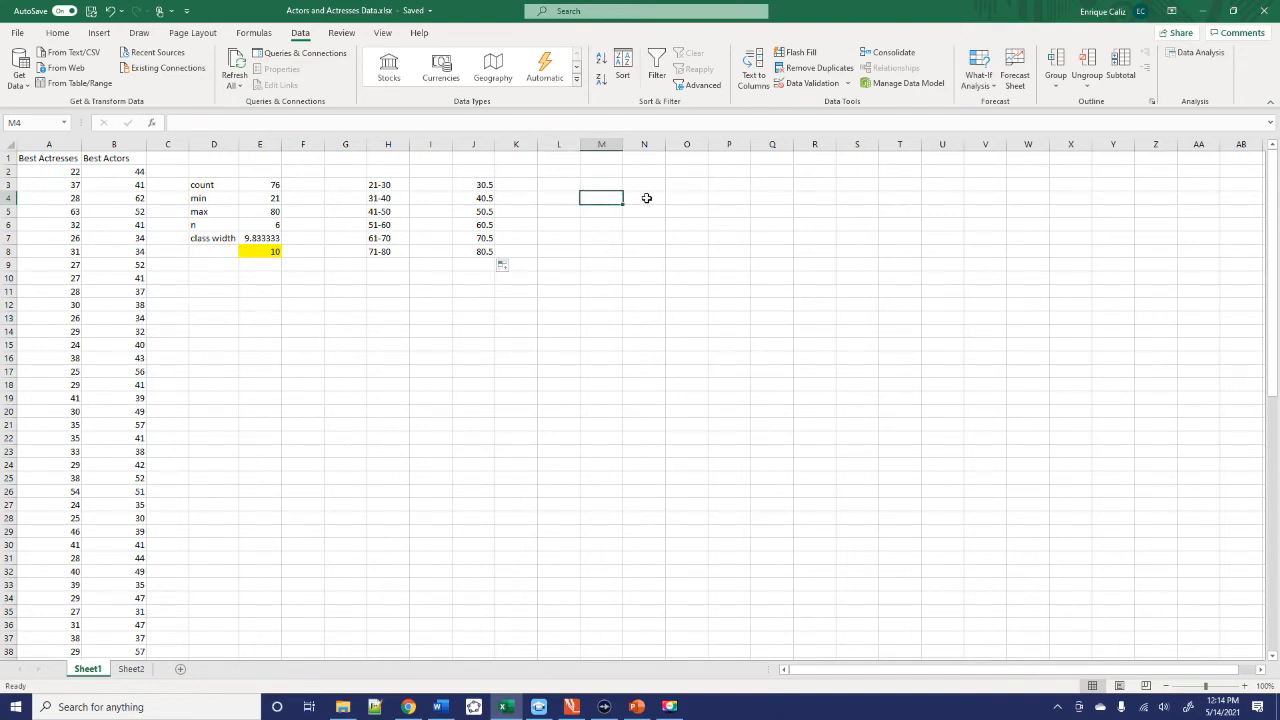
left_click(598, 187)
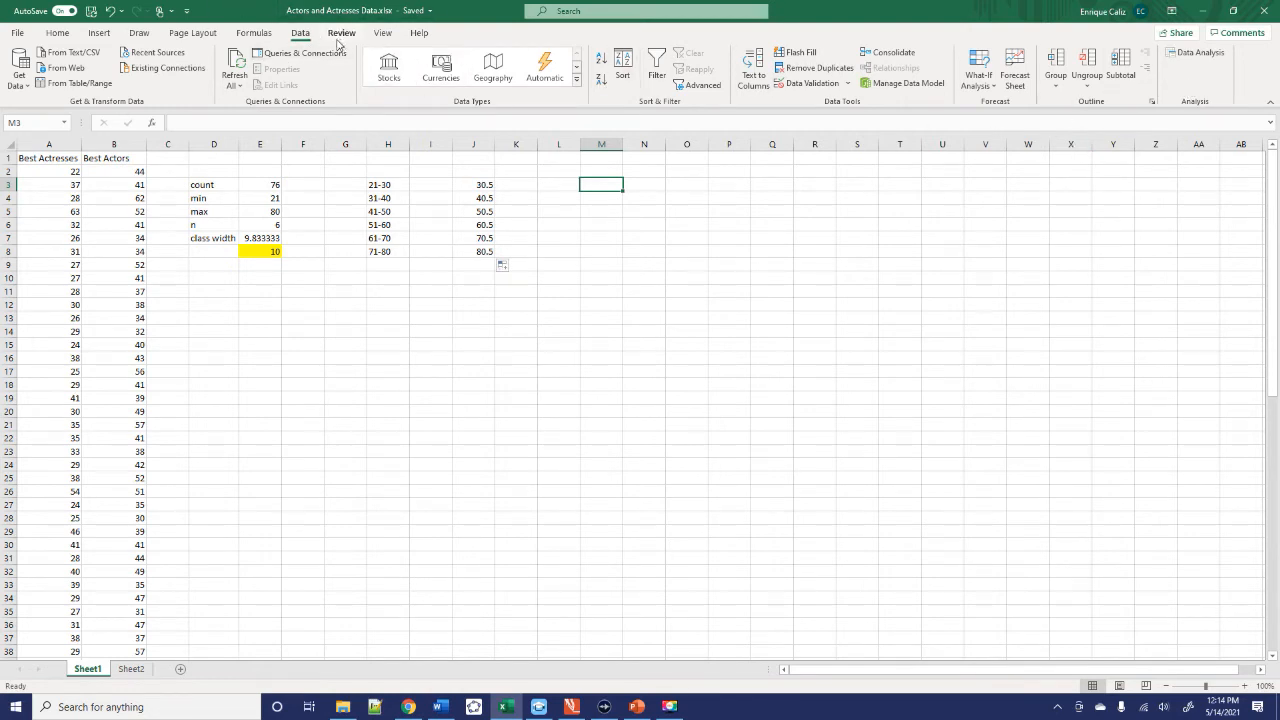
left_click(55, 35)
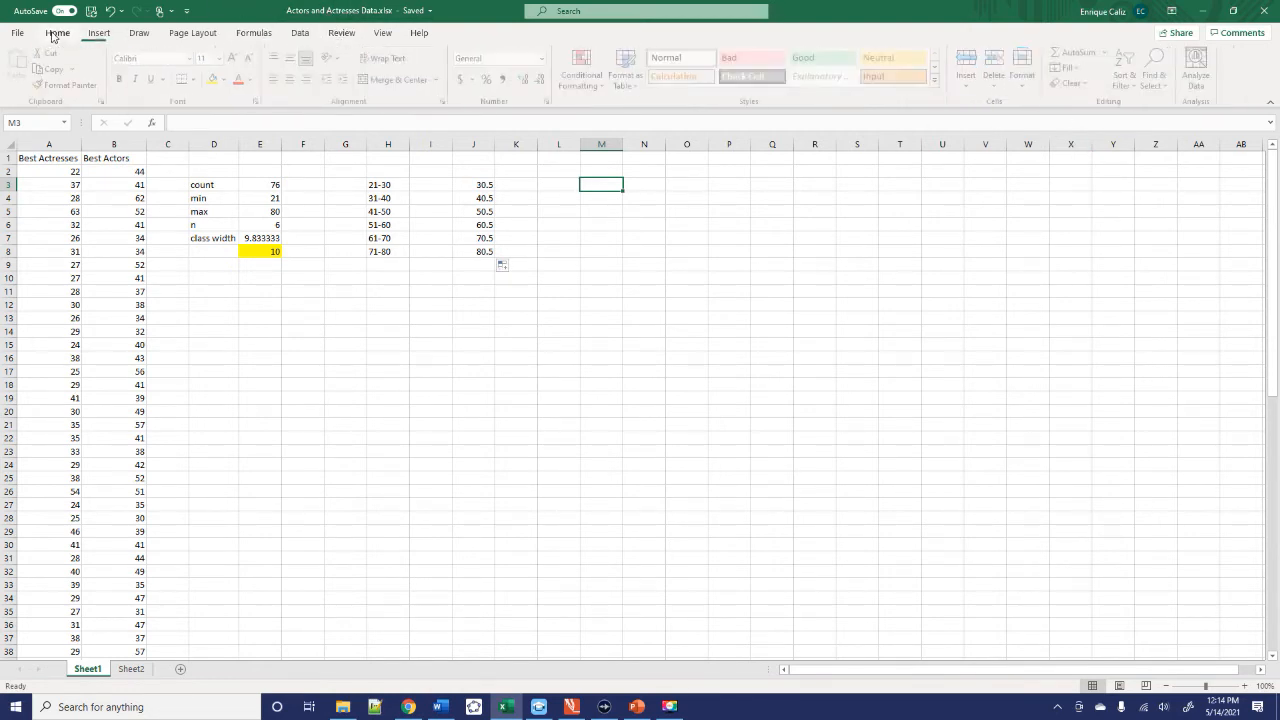
left_click(302, 34)
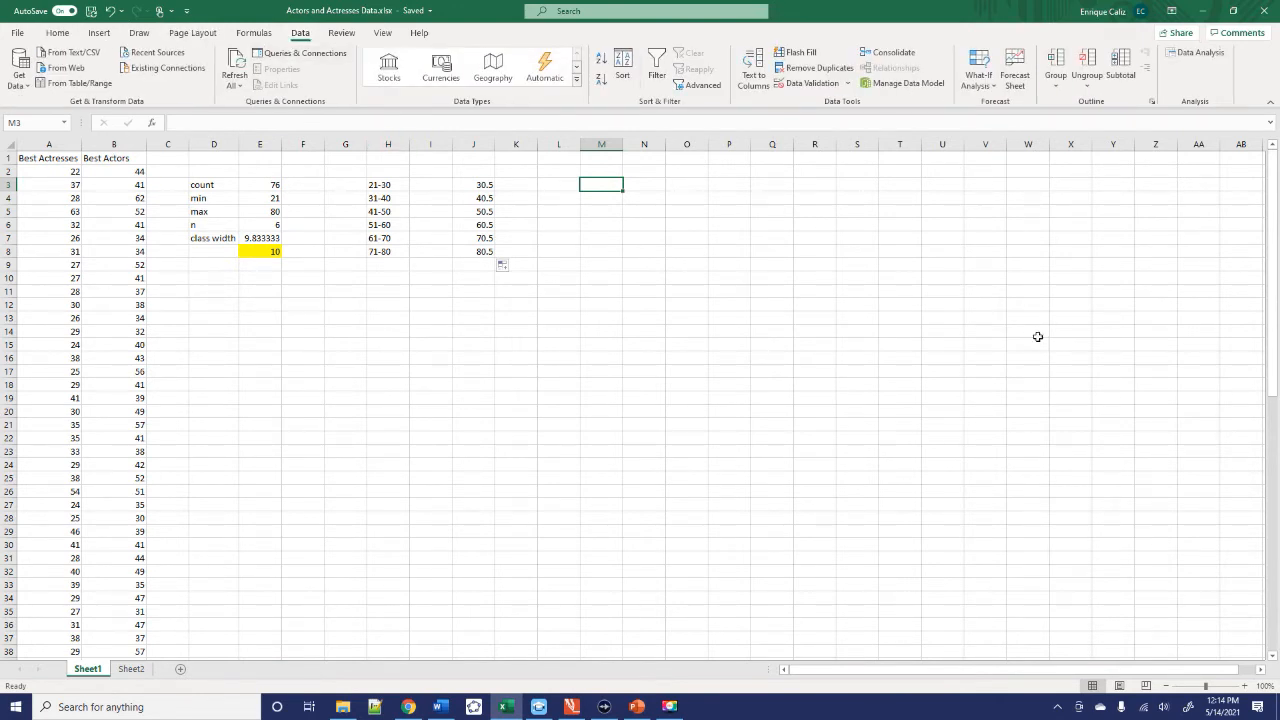
left_click(1190, 60)
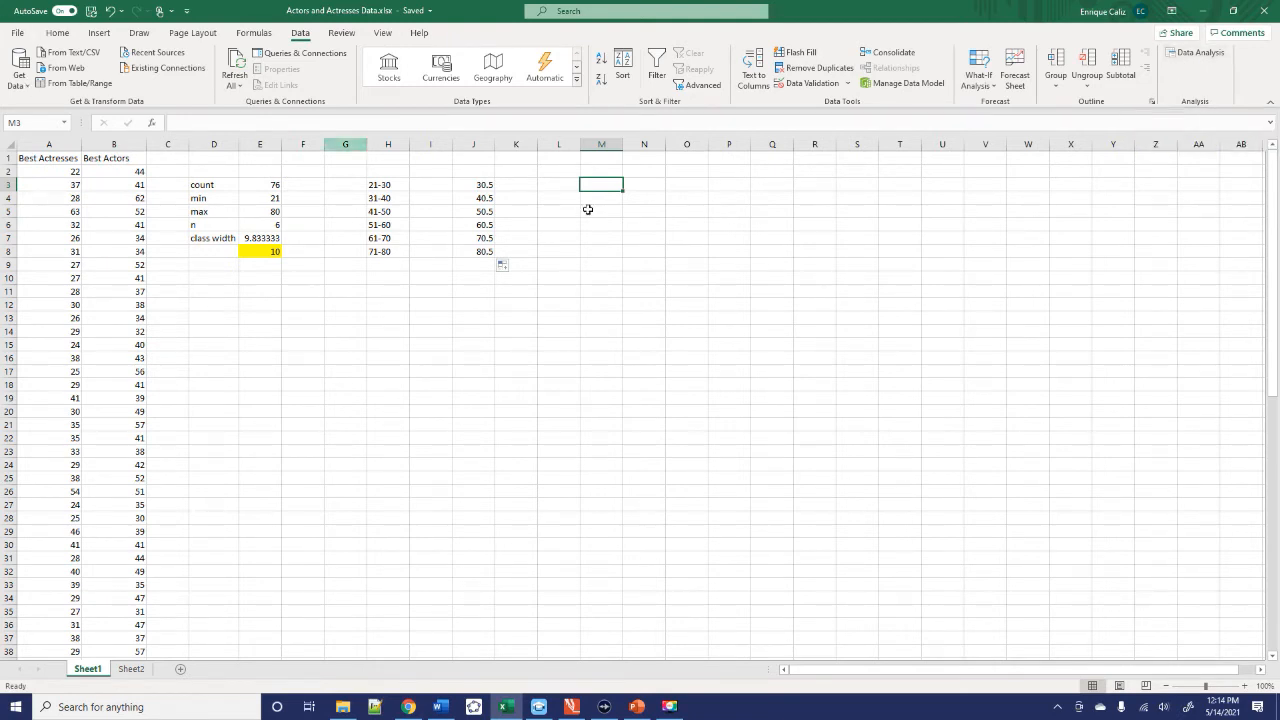
Check in the Excel add-ins list whether Analysis ToolPak is enabled, and close it without changes
left_click(17, 33)
left_click(47, 678)
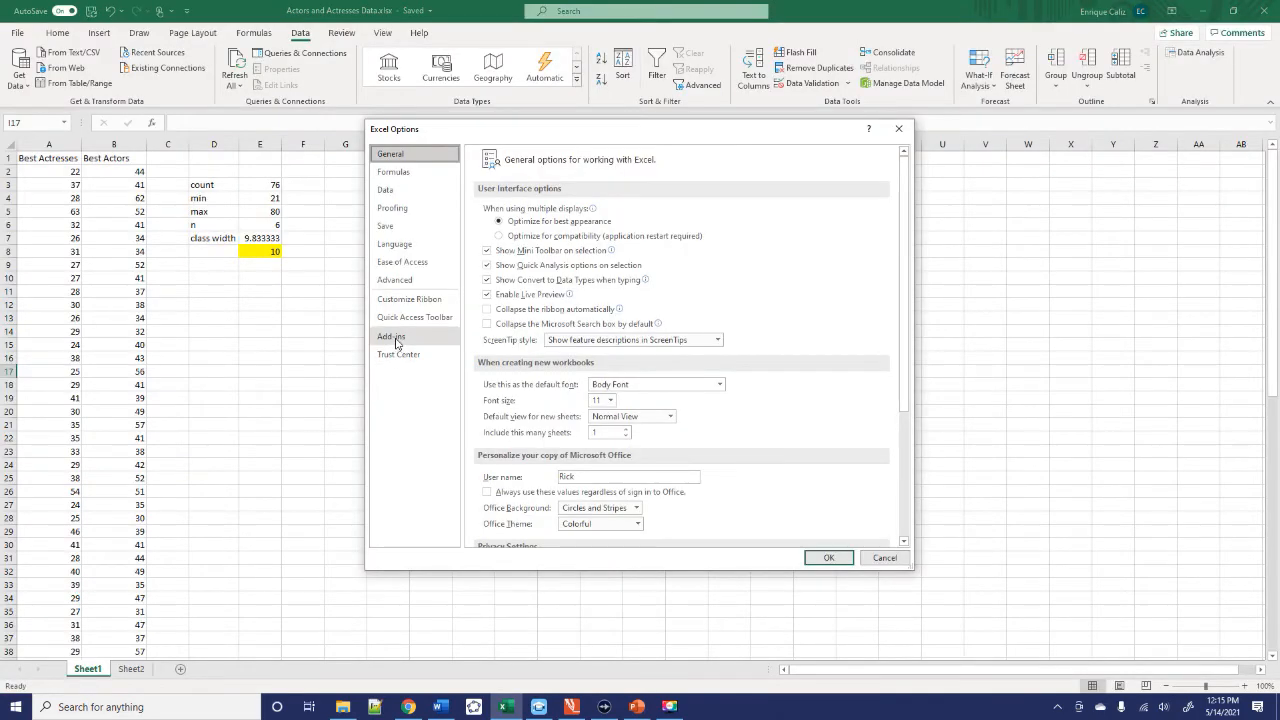
left_click(392, 338)
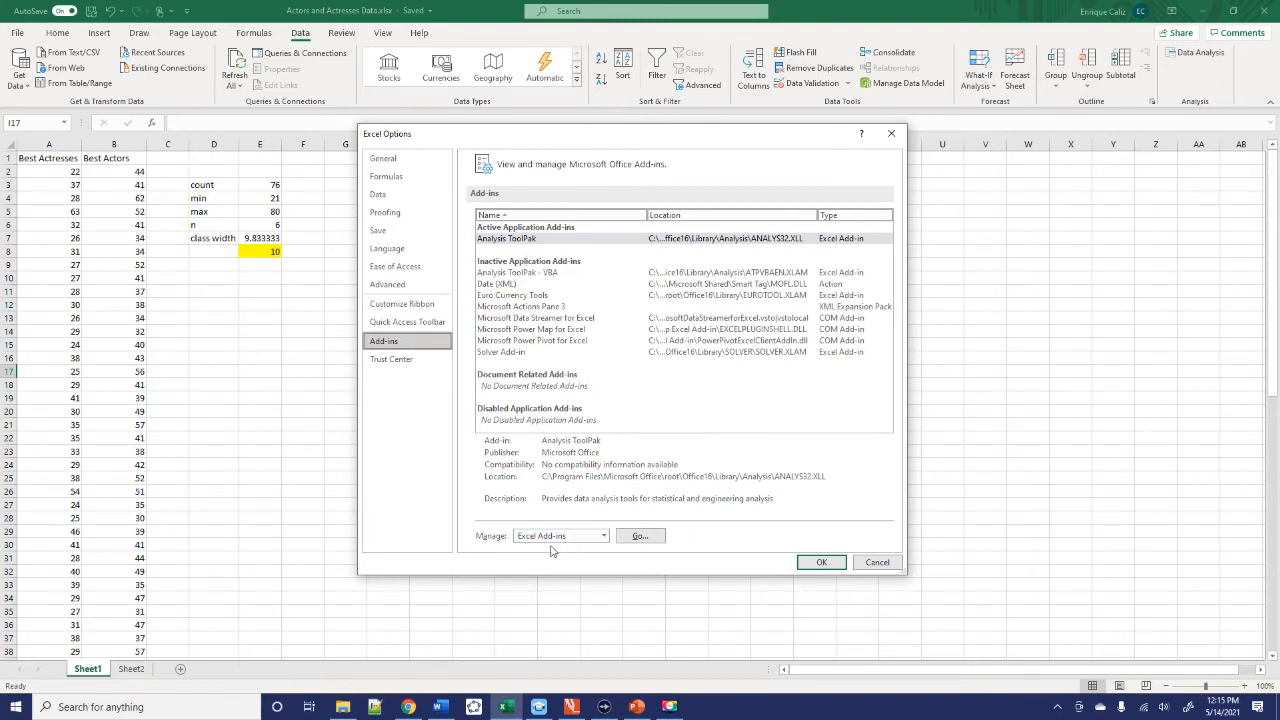
left_click(641, 538)
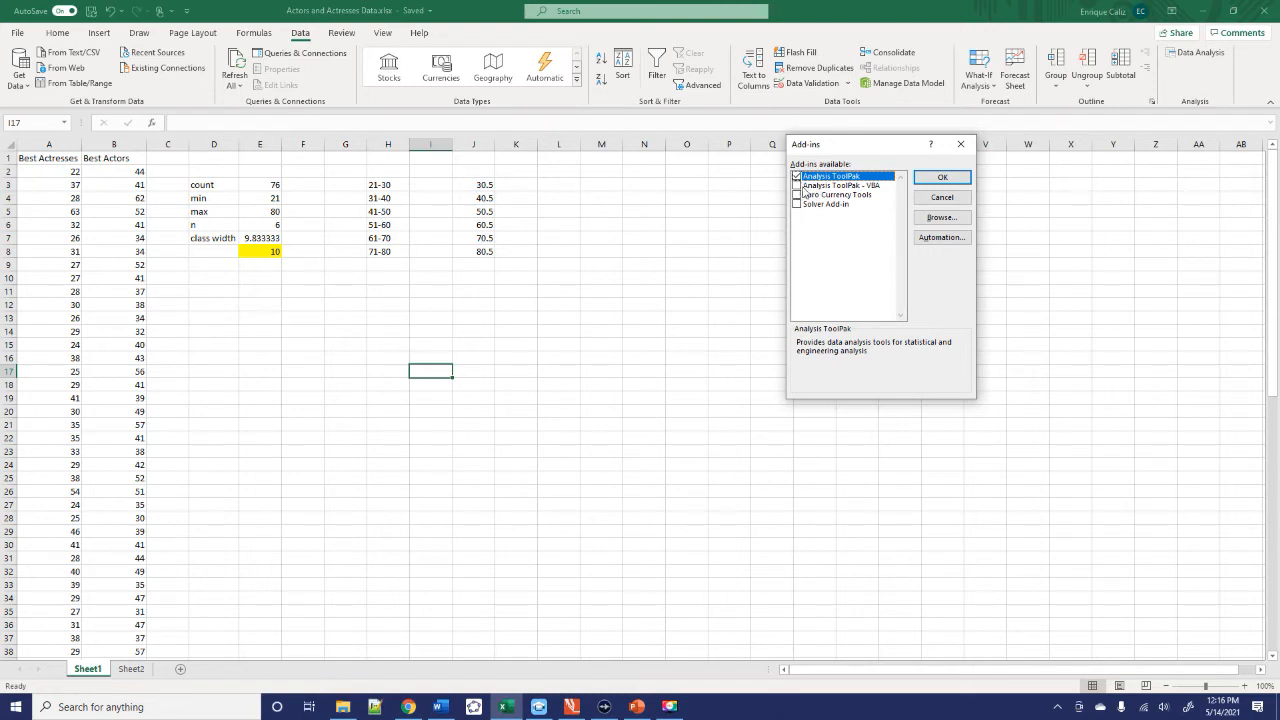
left_click(961, 144)
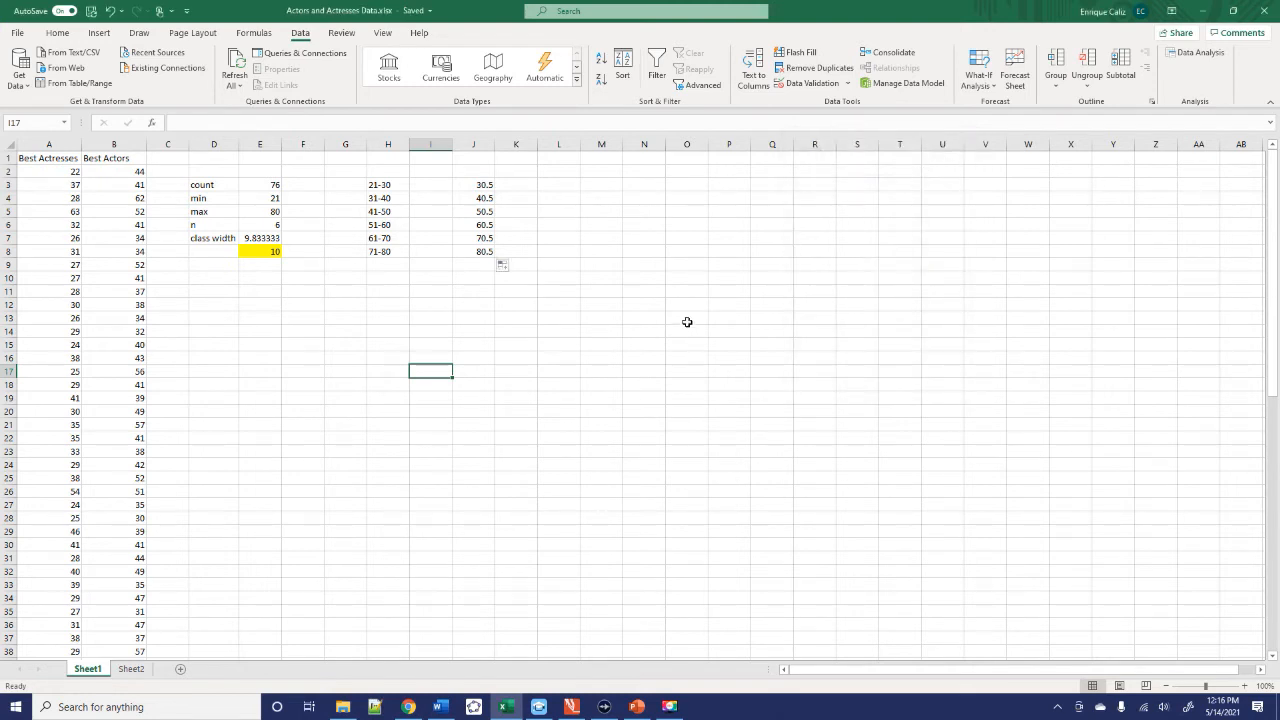
Start the Histogram tool from the Data Analysis tools with cell M3 selected
left_click(641, 352)
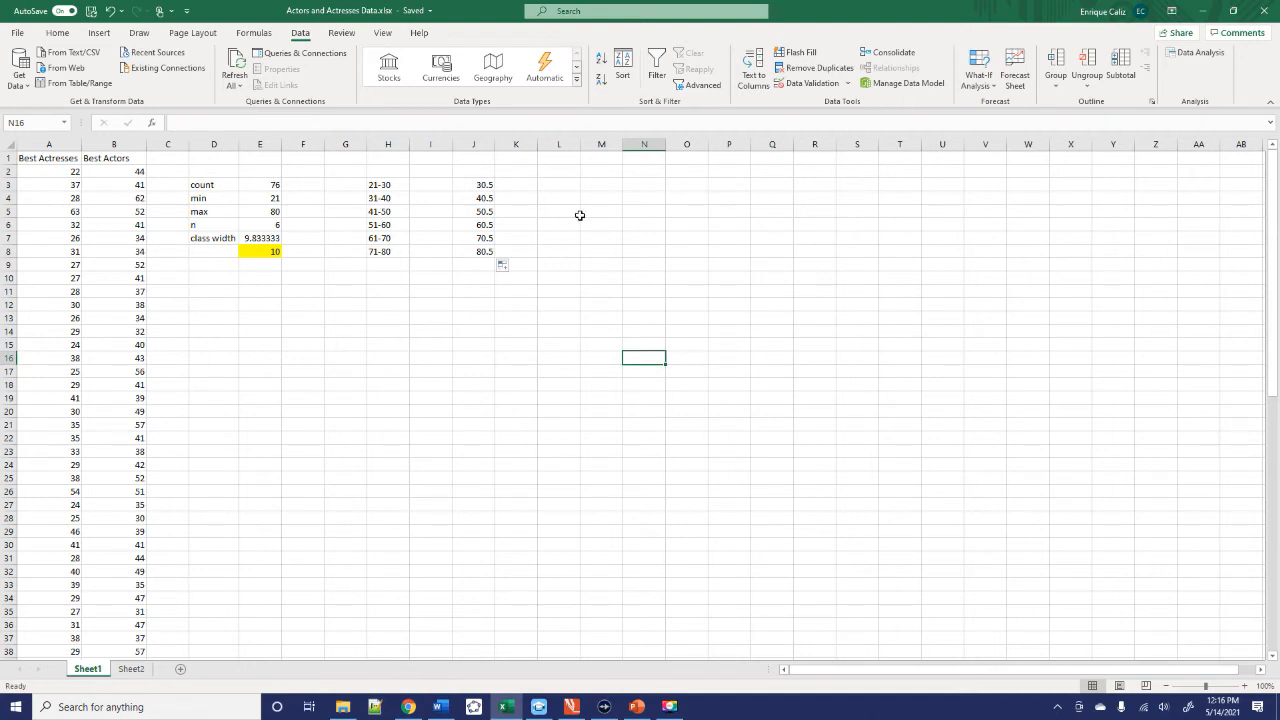
left_click(600, 185)
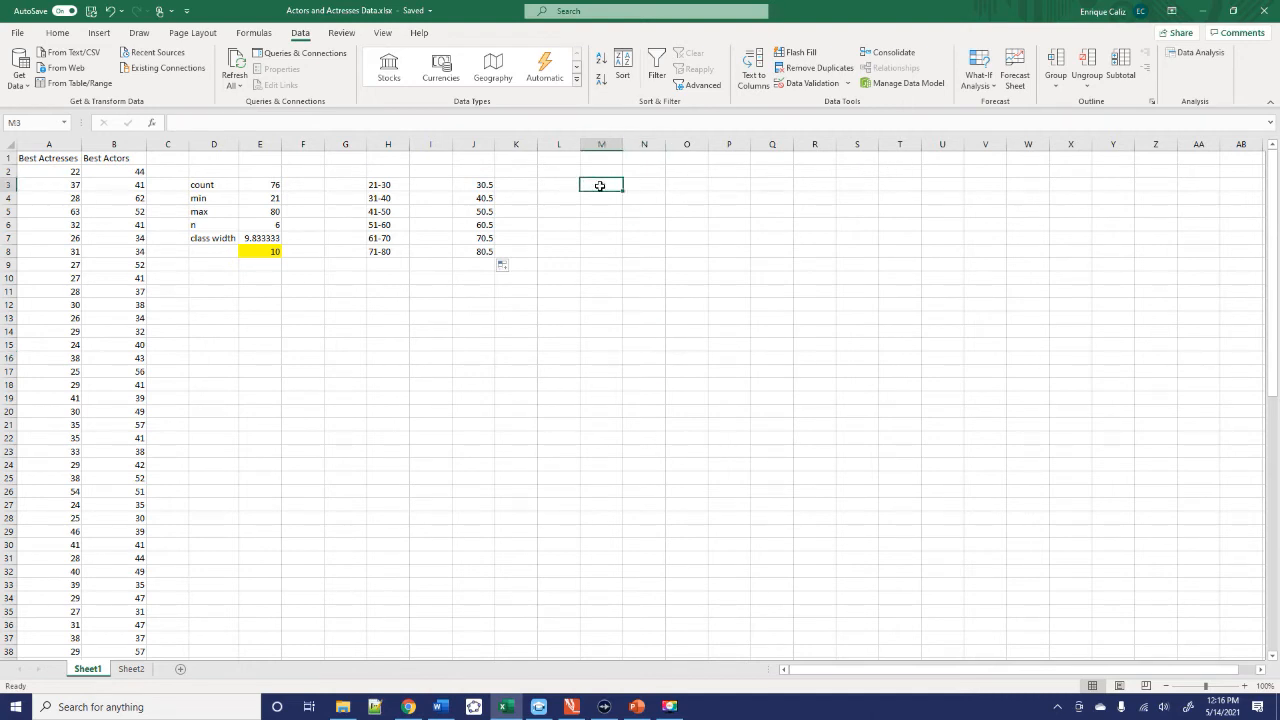
left_click(1190, 58)
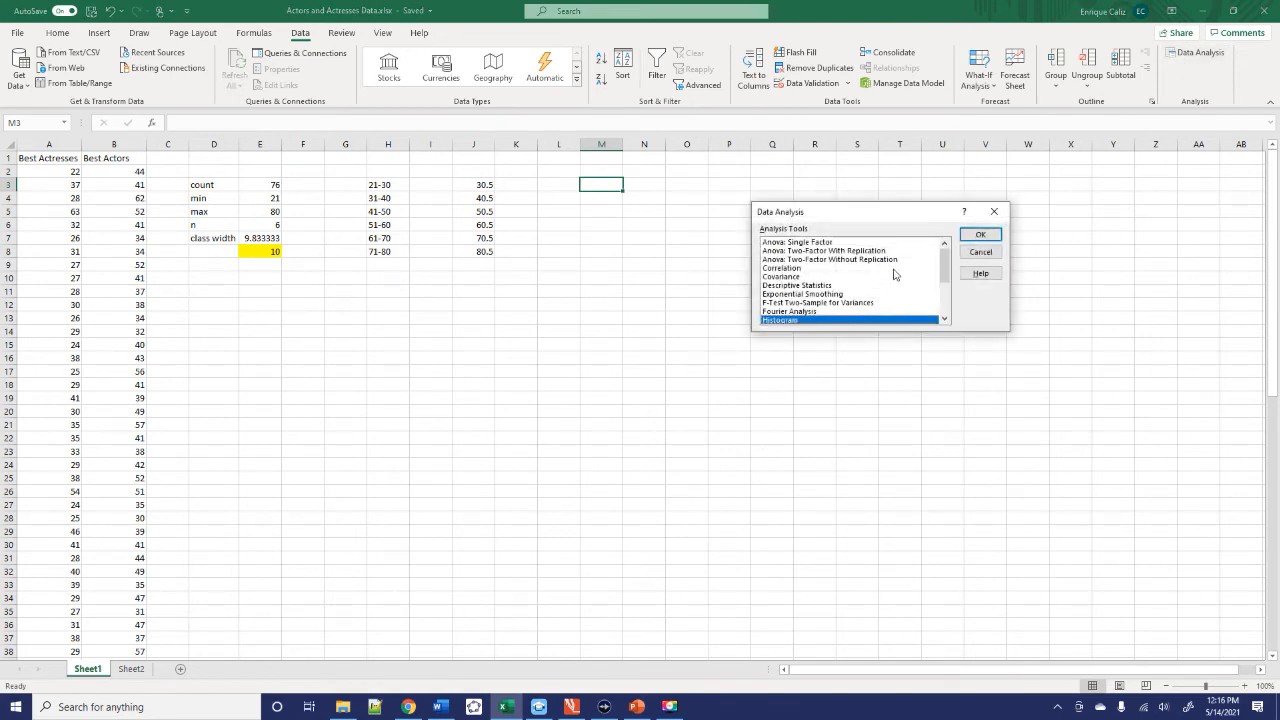
mouse_move(943, 266)
left_mouse_down()
mouse_move(952, 306)
mouse_move(945, 262)
mouse_move(944, 306)
mouse_move(944, 280)
left_mouse_up()
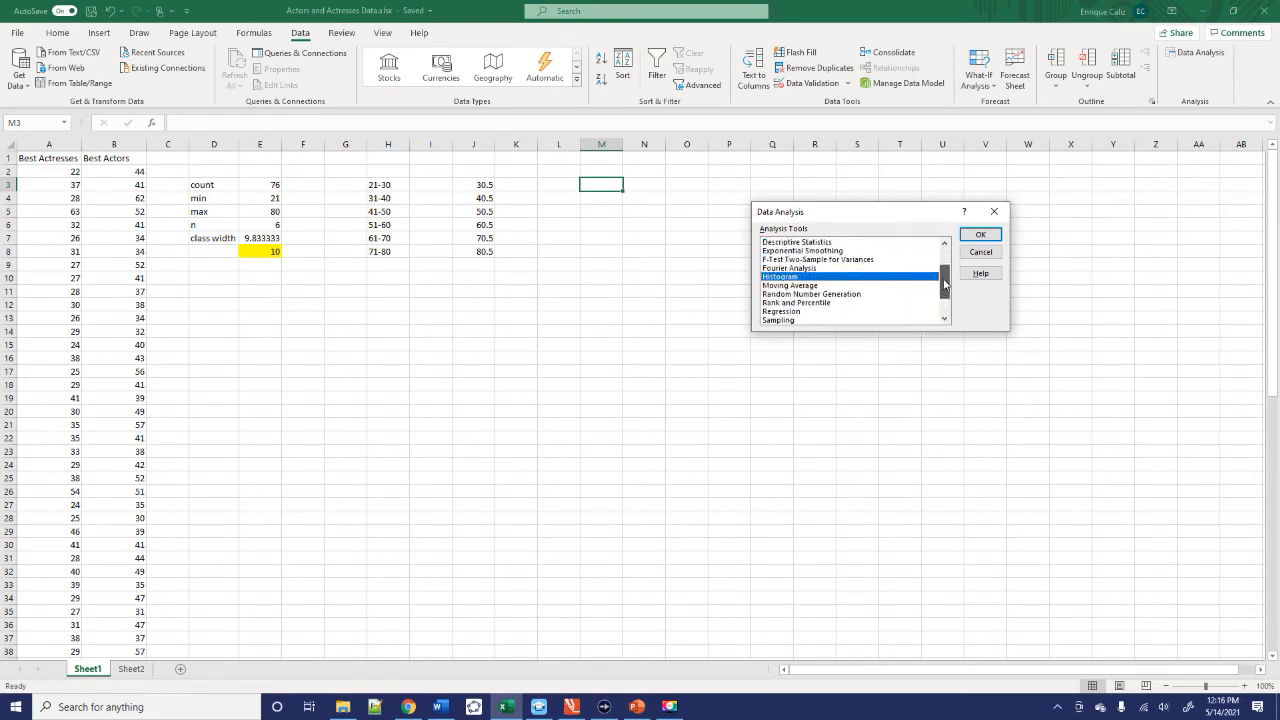
double_click(784, 279)
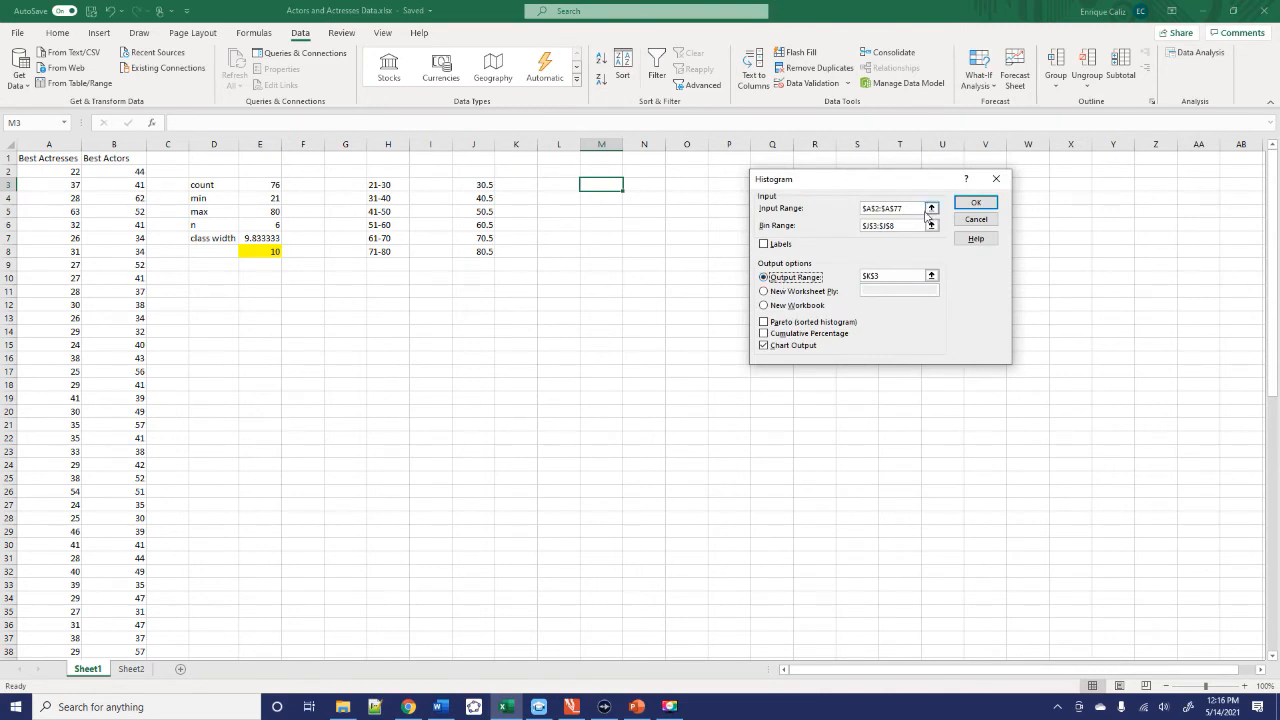
Clear the old input and bin ranges from the Histogram settings
left_click_drag(910, 206, 872, 206)
key("BackSpace")
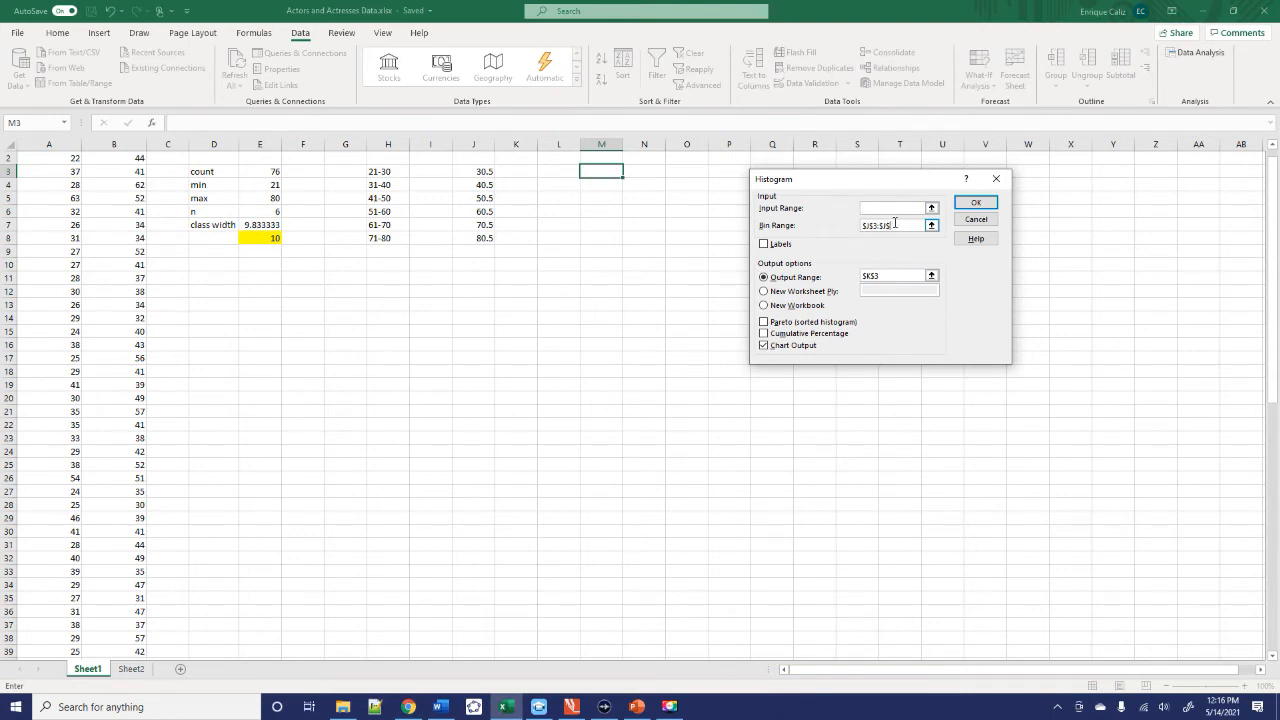
double_click(865, 226)
key("BackSpace")
Set the histogram's input range to the Best Actresses ages in $A$2:$A$77
left_click(931, 210)
scroll(250, 392, "up", 1)
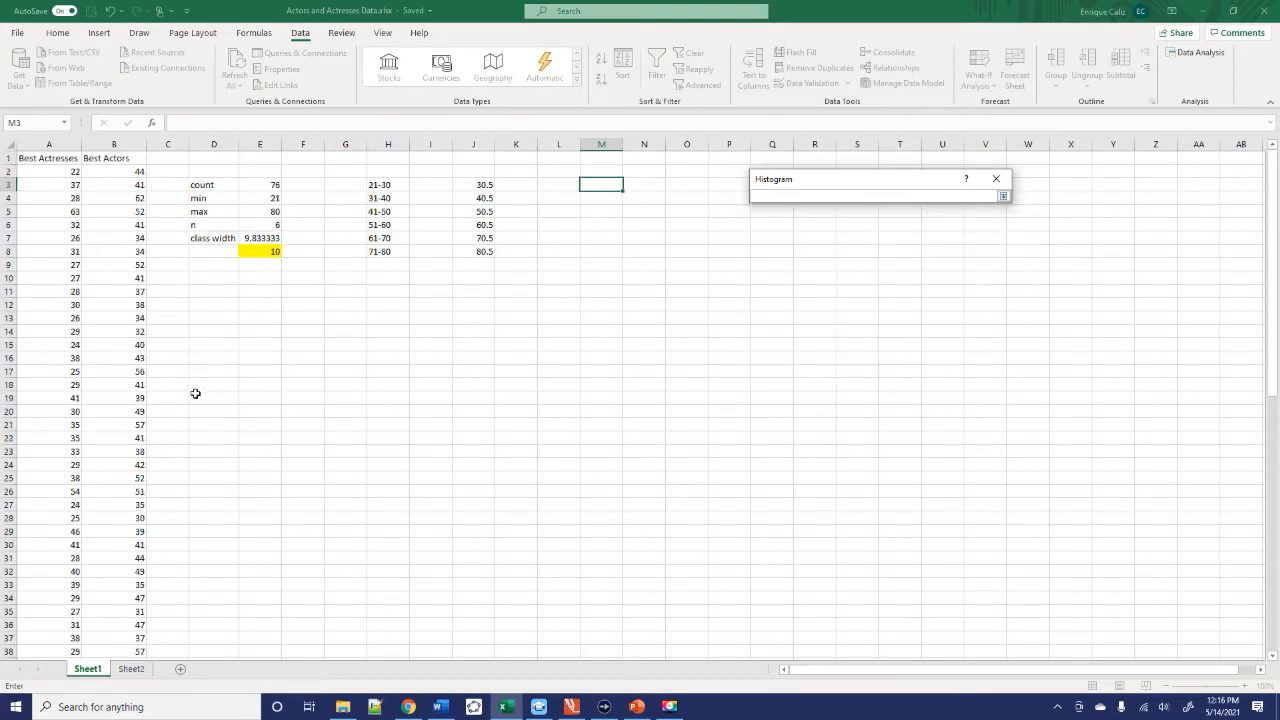
left_click(71, 172)
key("ctrl+shift+Down")
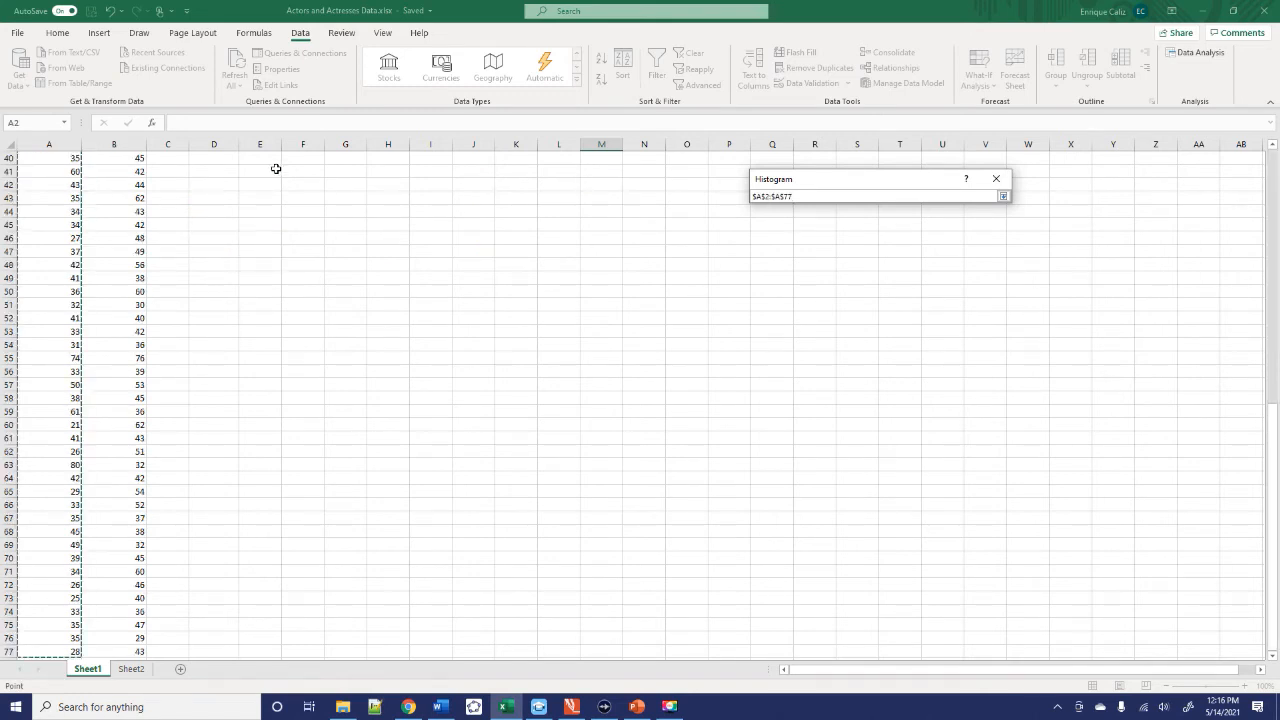
left_click(1003, 197)
scroll(707, 379, "up", 3)
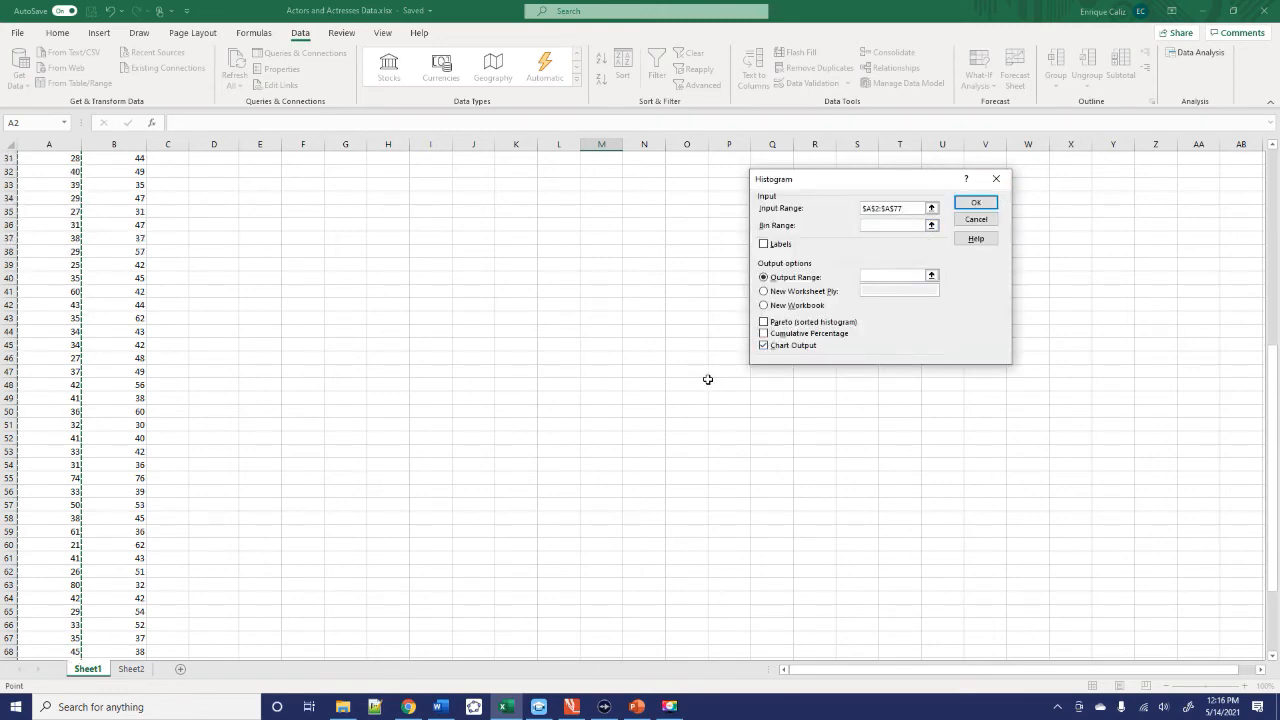
Set the histogram's bin range to the upper class boundaries 30.5 through 80.5 in $J$3:$J$8
left_click_drag(1272, 392, 1277, 183)
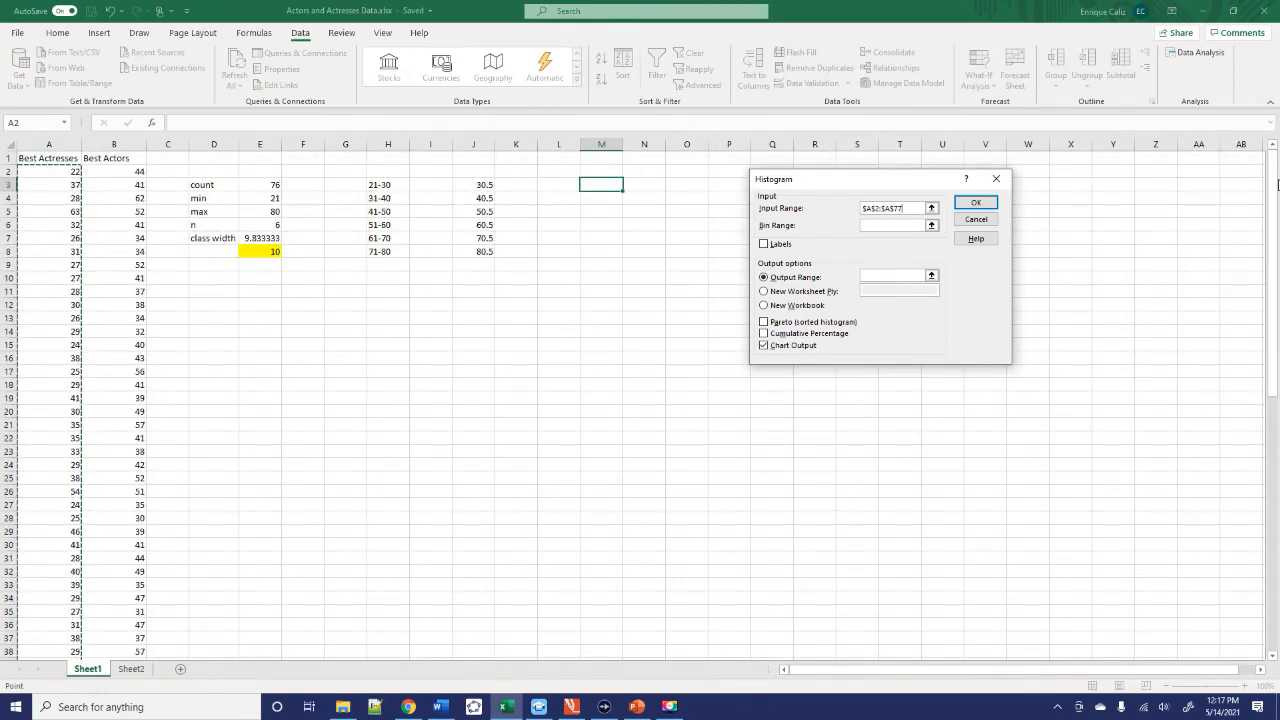
left_click(477, 186)
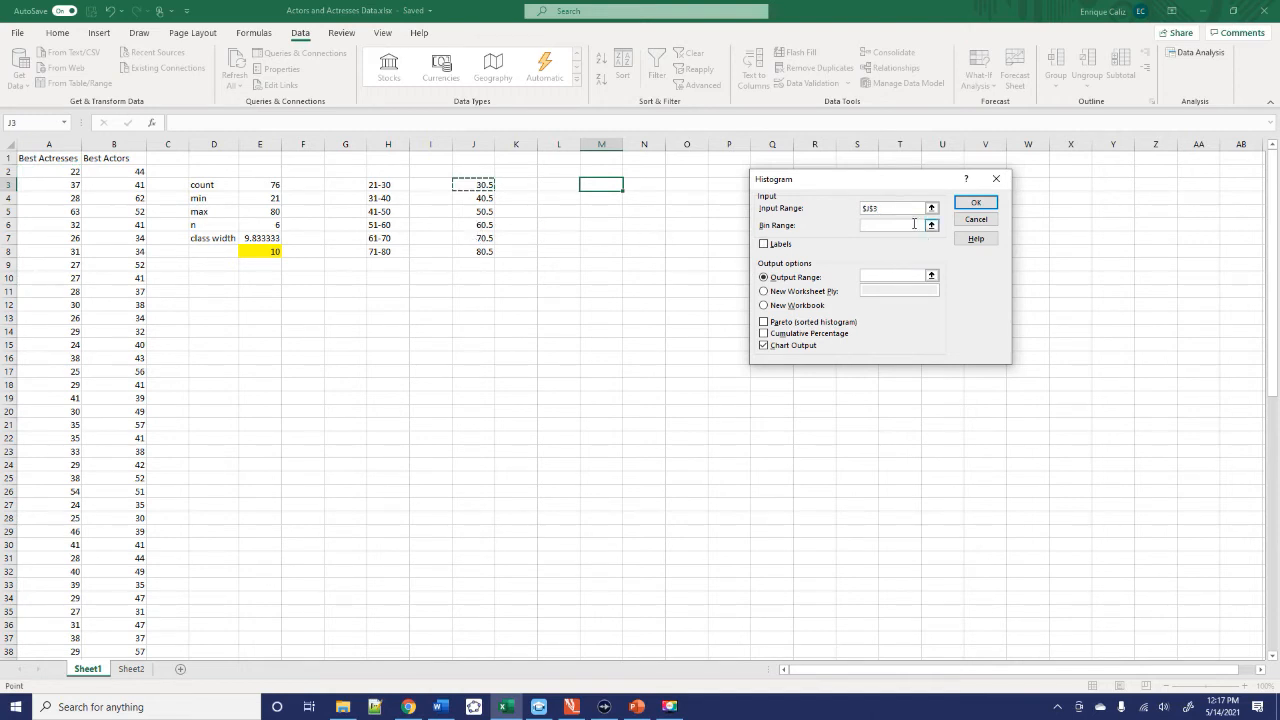
key("ctrl+z")
left_click(911, 227)
left_click(931, 226)
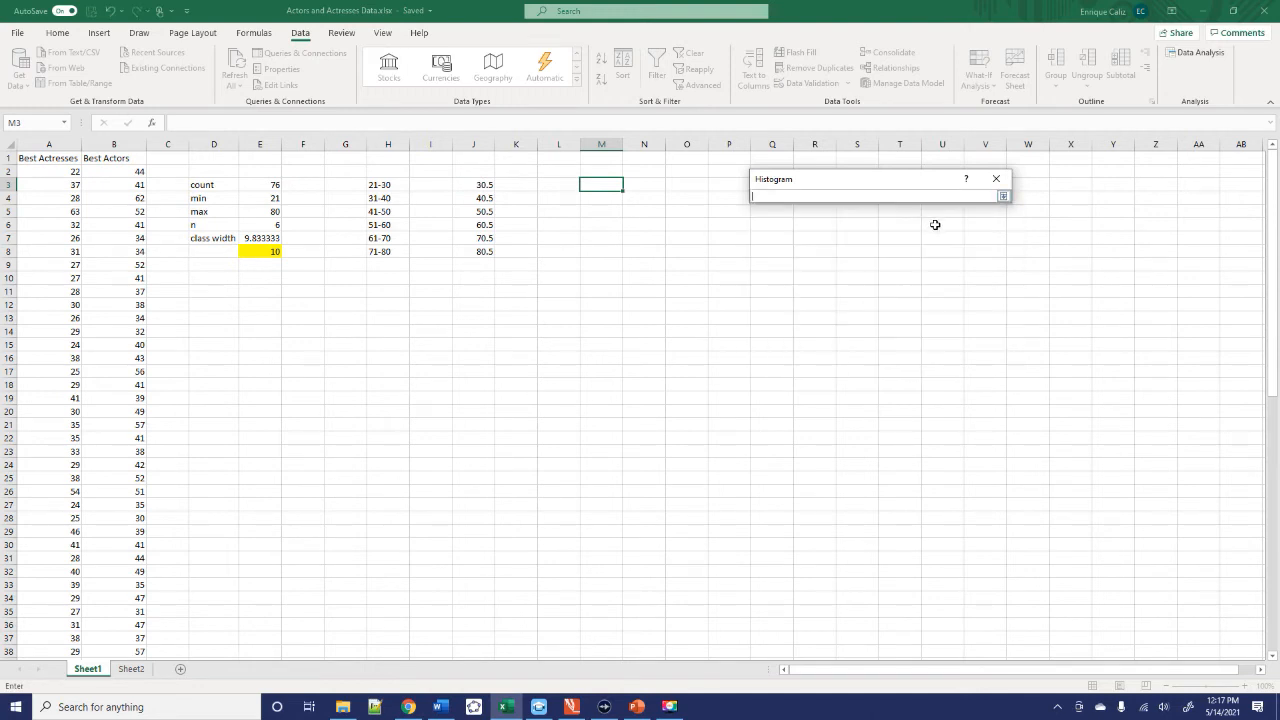
left_click(488, 186)
left_click(485, 251, "shift")
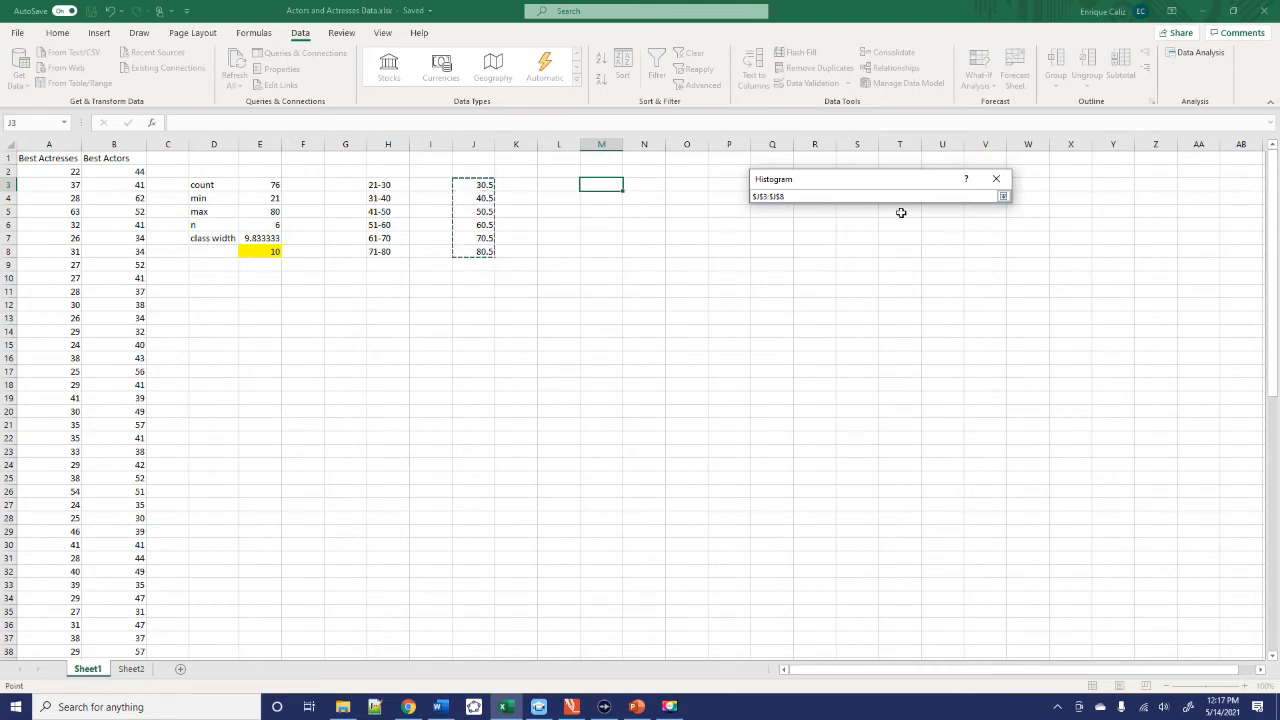
left_click(1003, 198)
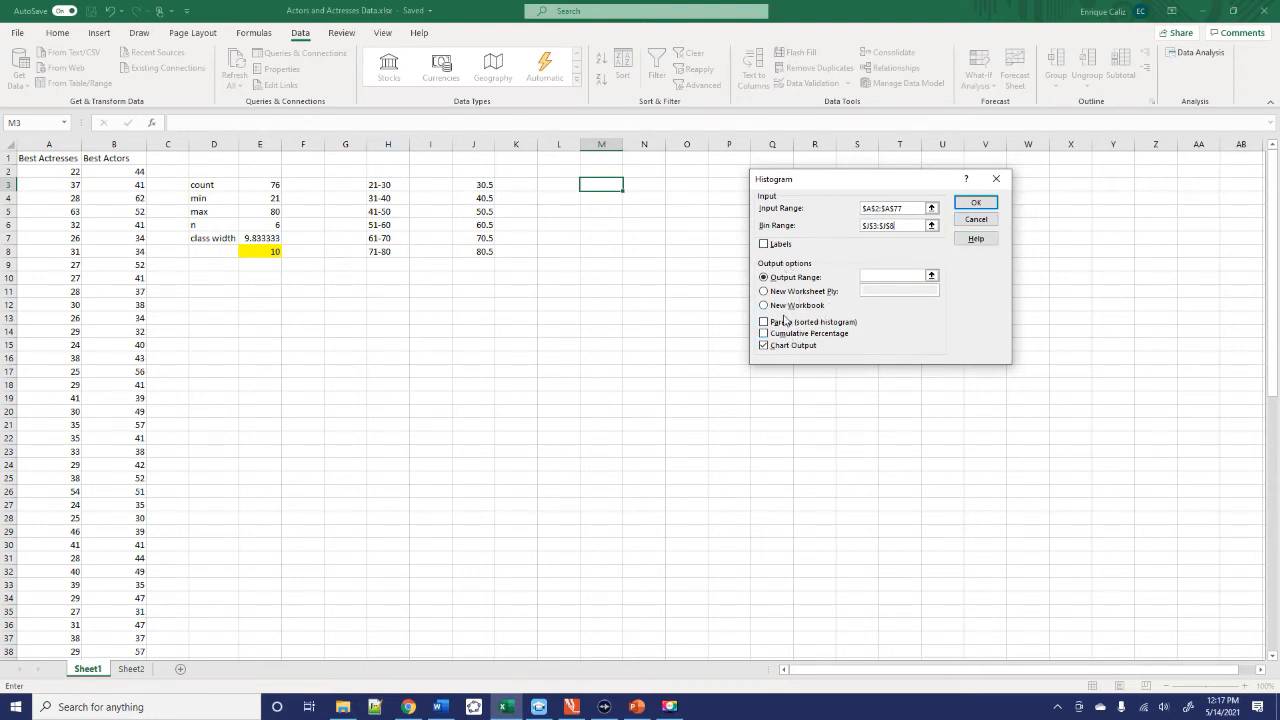
Set the output range to $M$3 and generate the histogram with its frequency table and chart output
left_click(894, 275)
left_click(931, 278)
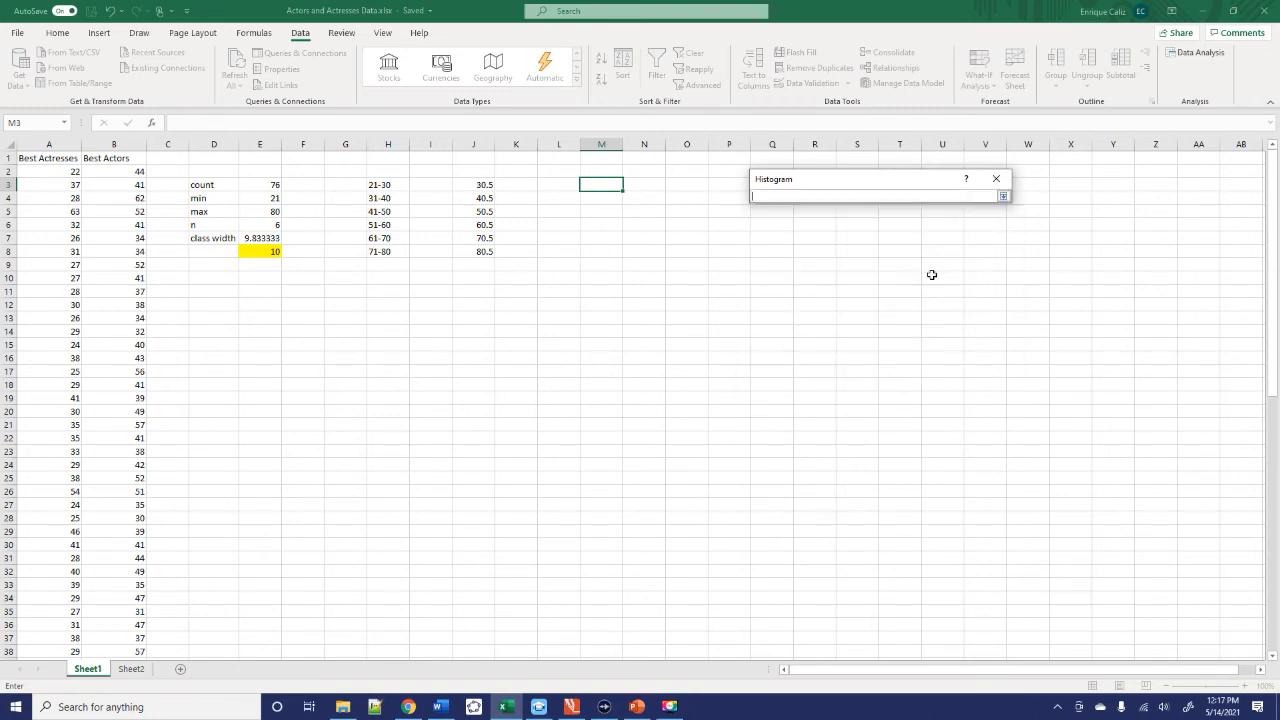
left_click(609, 183)
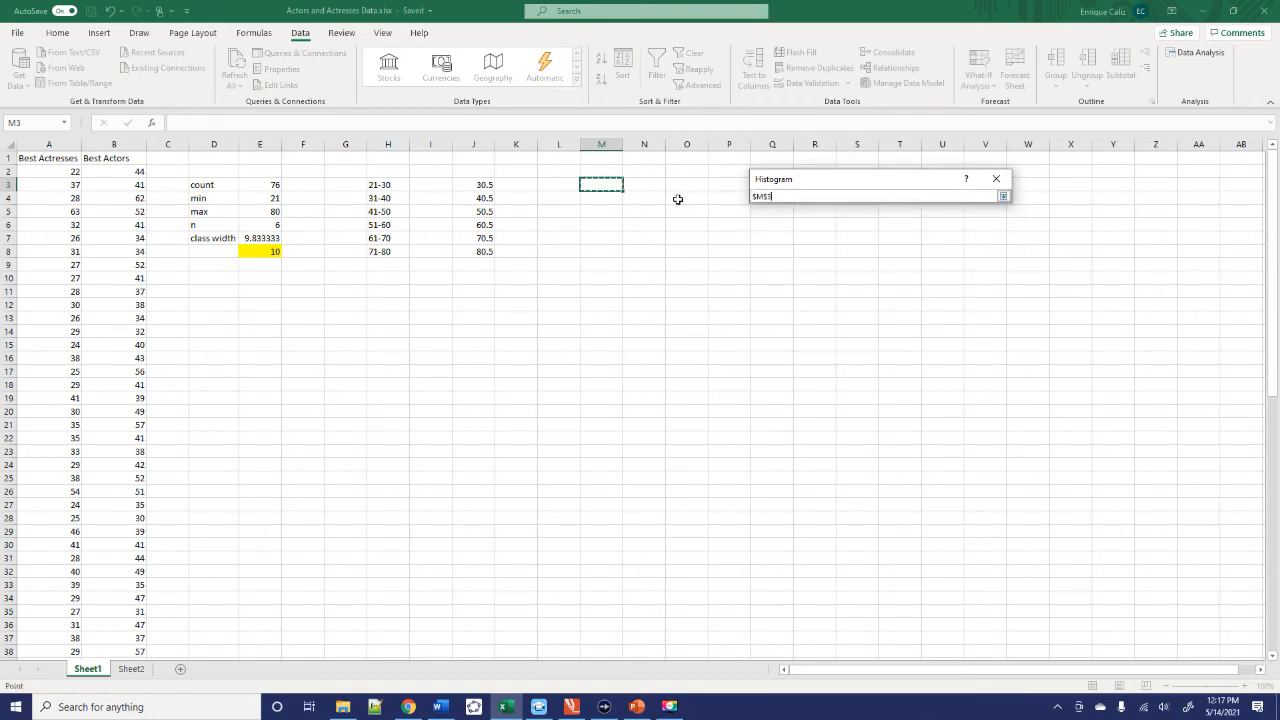
left_click(1003, 196)
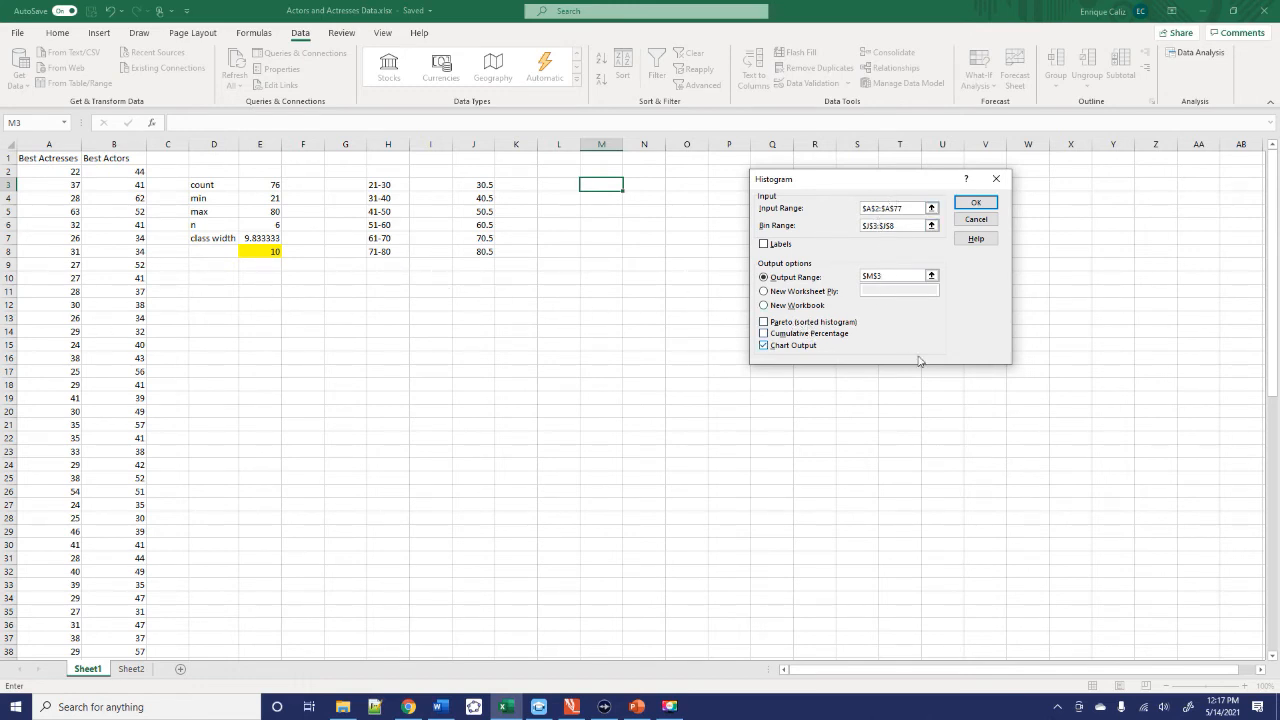
left_click(978, 203)
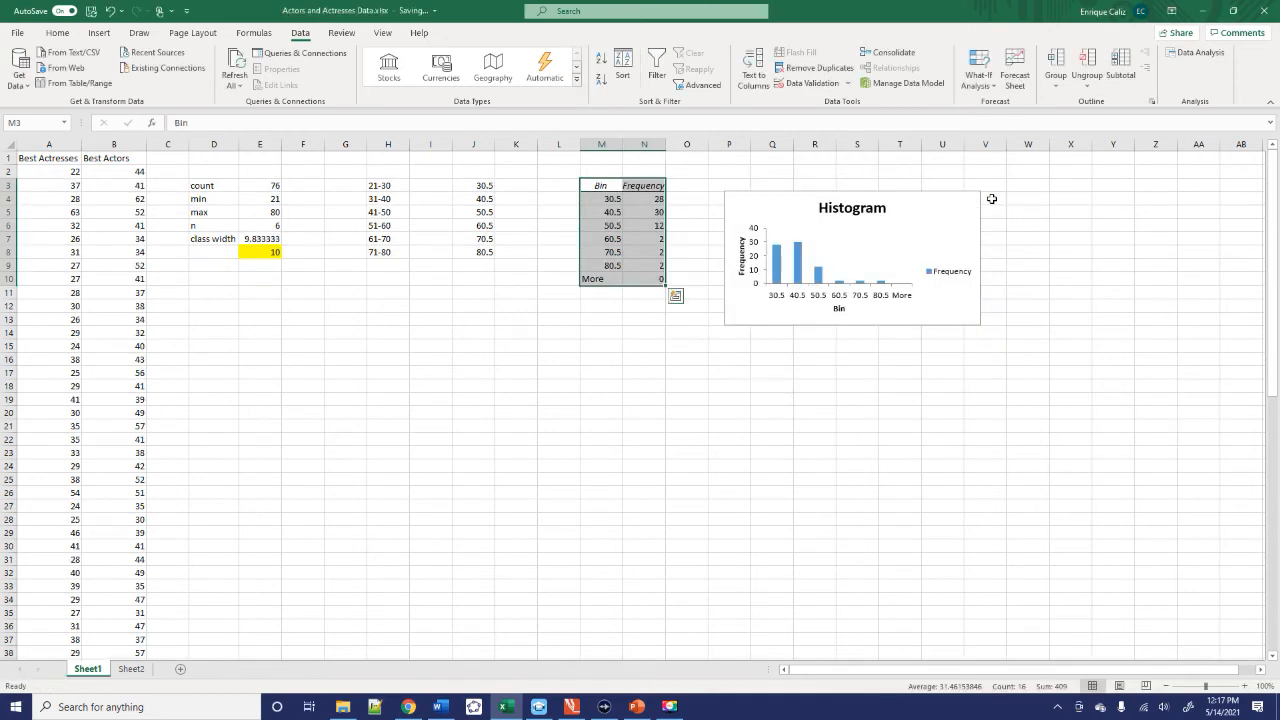
Enlarge the histogram chart and move it slightly up to cover about columns P to AA, rows 2 to 19
left_click(975, 245)
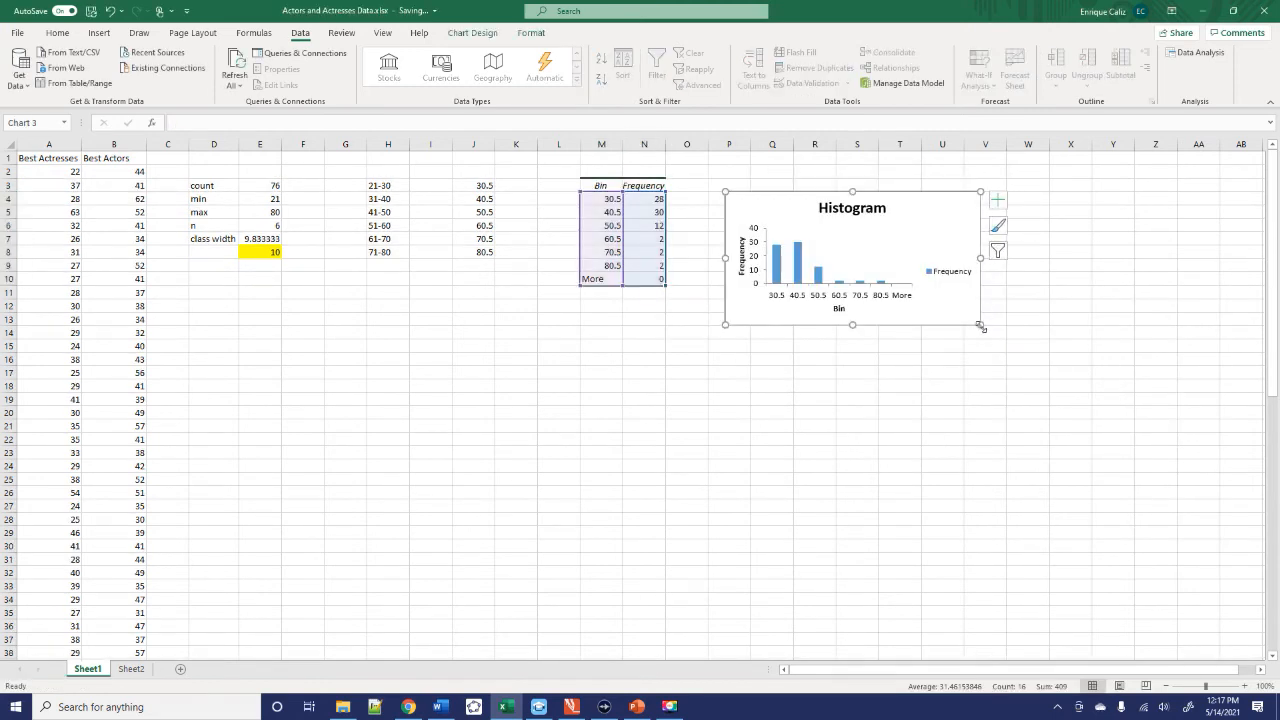
left_click_drag(979, 326, 1224, 427)
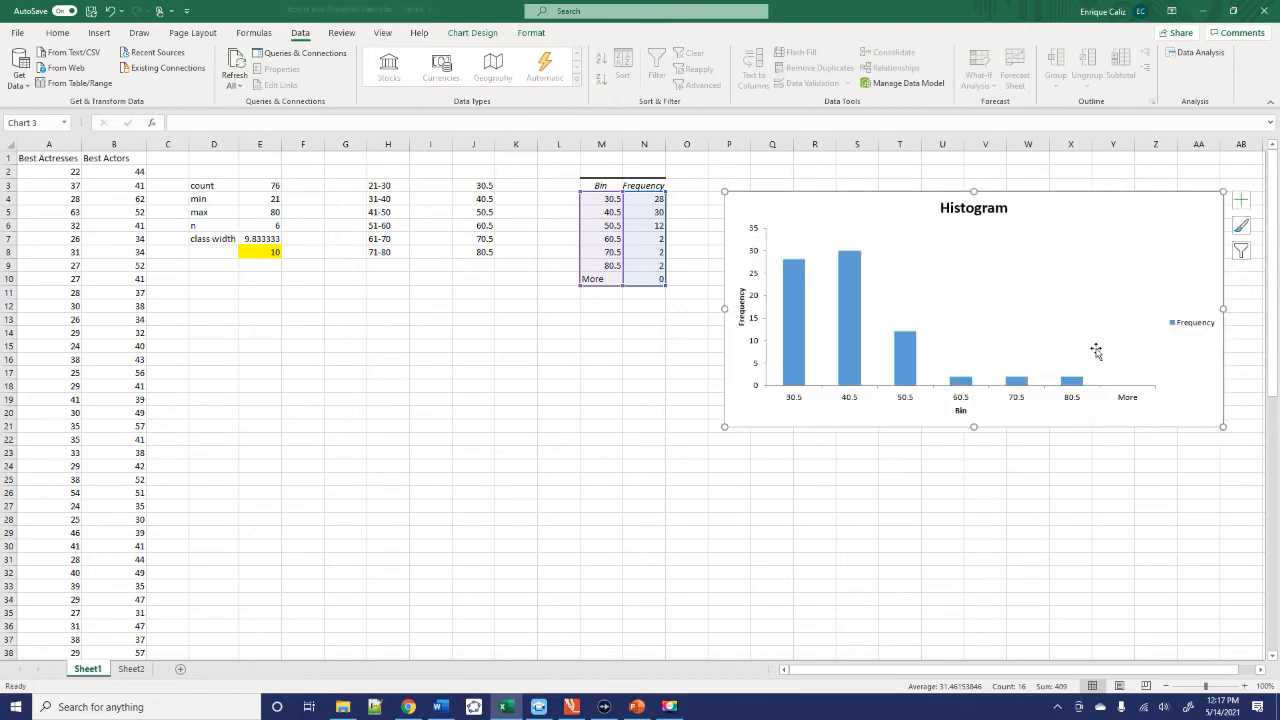
mouse_move(1054, 220)
left_mouse_down()
mouse_move(1057, 200)
mouse_move(1044, 200)
left_mouse_up()
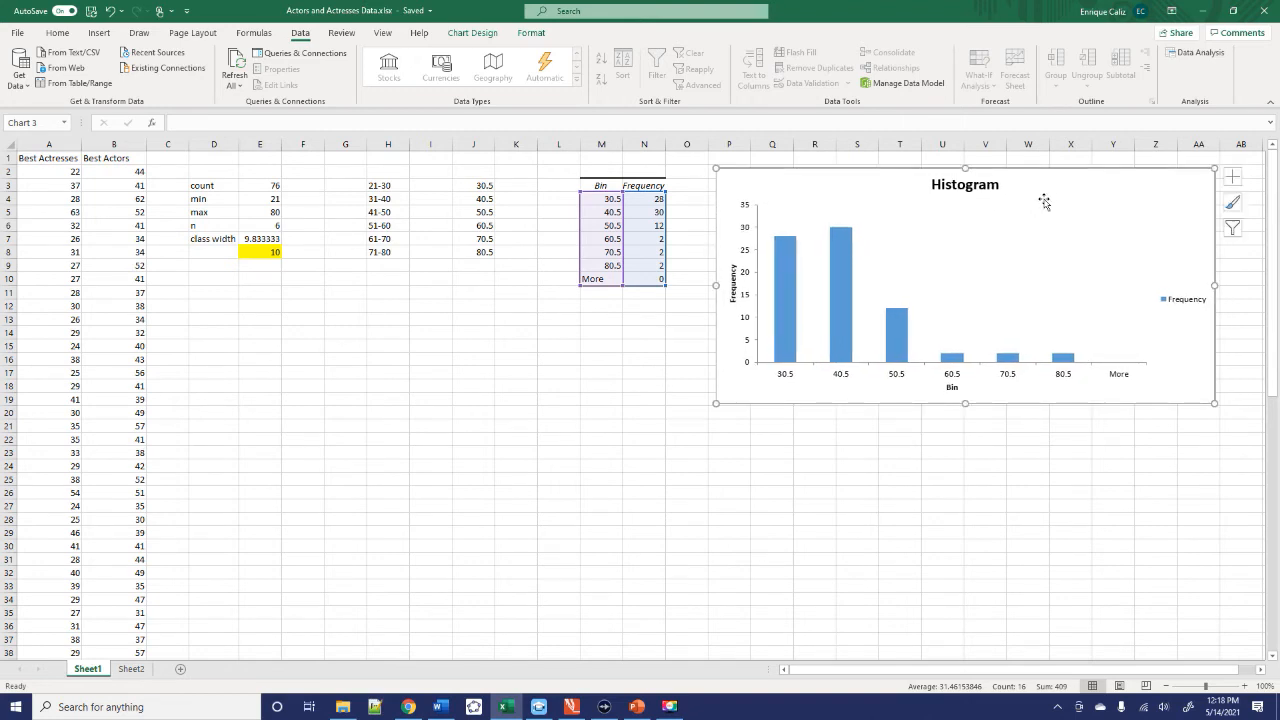
left_click(1002, 463)
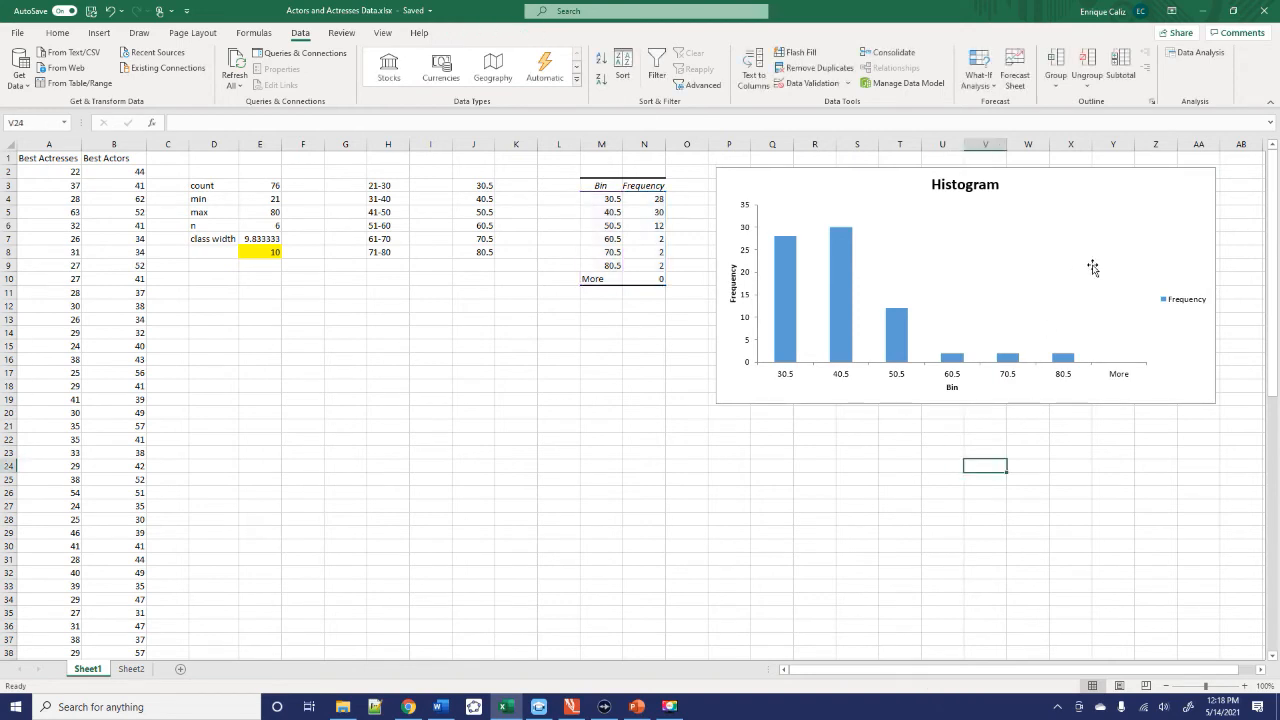
left_click(1129, 255)
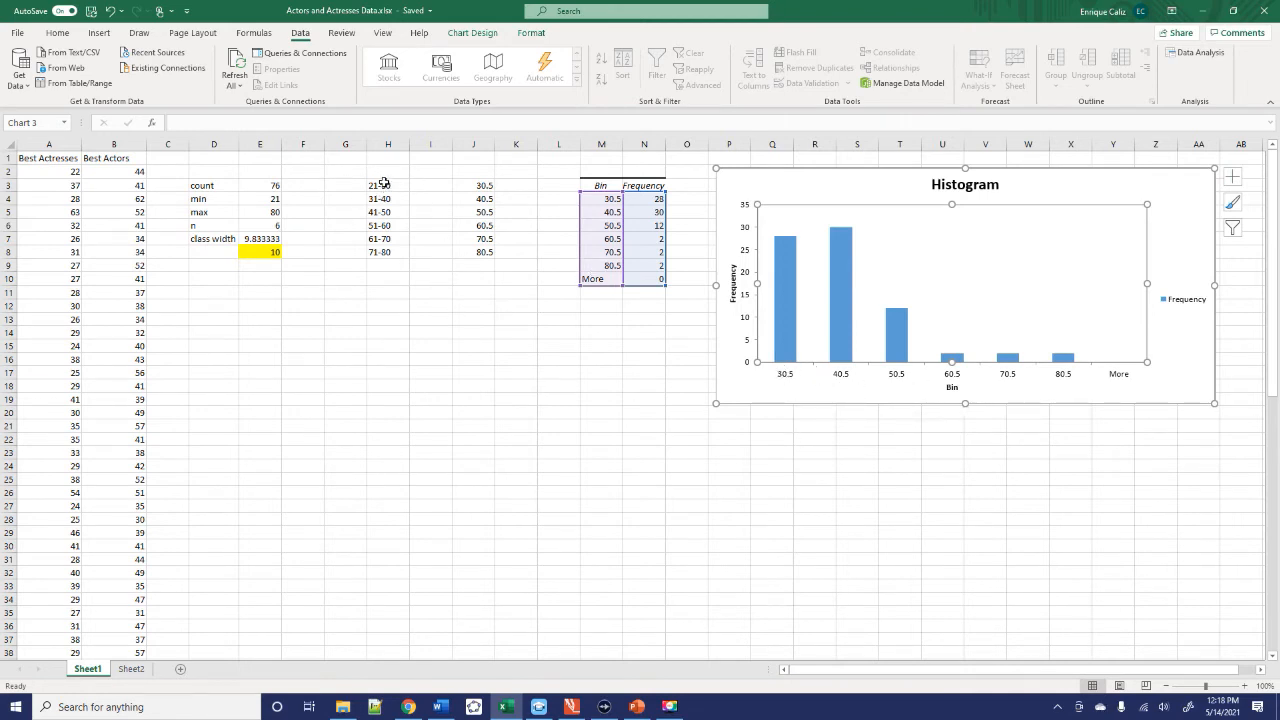
left_click(641, 360)
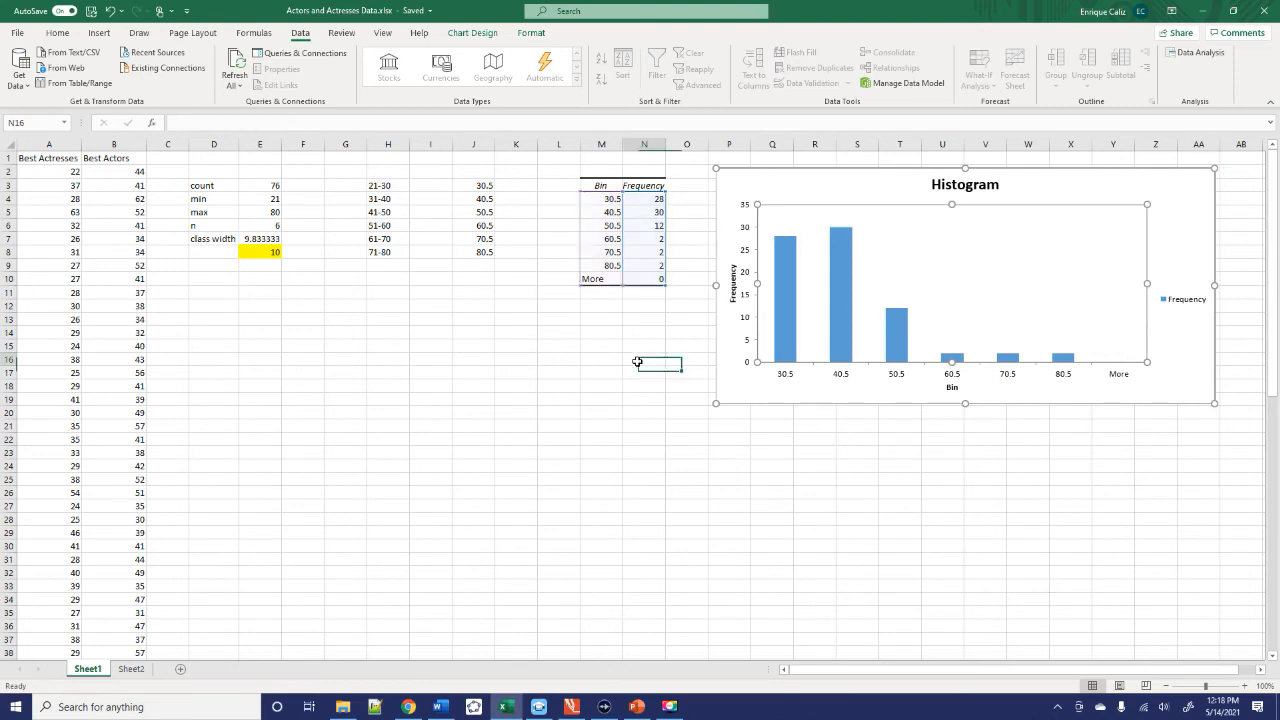
Copy the class labels 21-30, 31-40 and 41-50 over the first three bin values in M4:M6
left_click(380, 186)
key("ctrl+c")
left_click(610, 200)
key("ctrl+v")
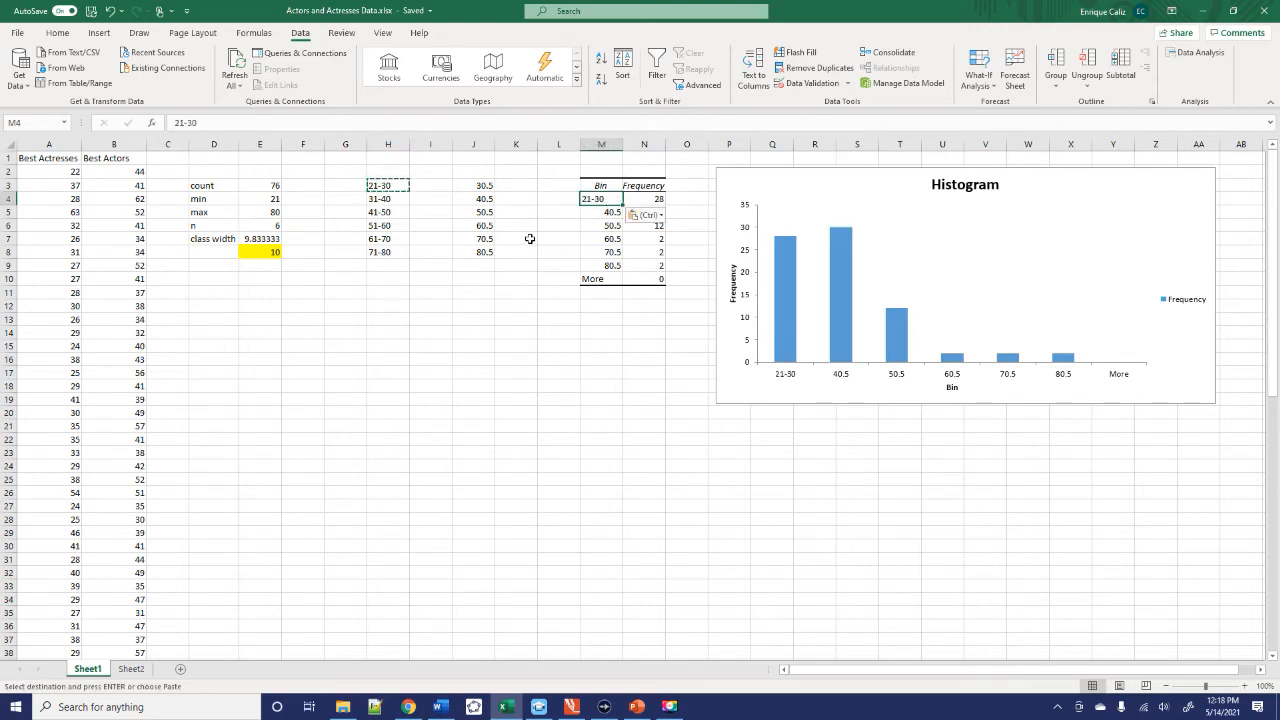
left_click(385, 199)
key("ctrl+c")
left_click(596, 212)
key("ctrl+v")
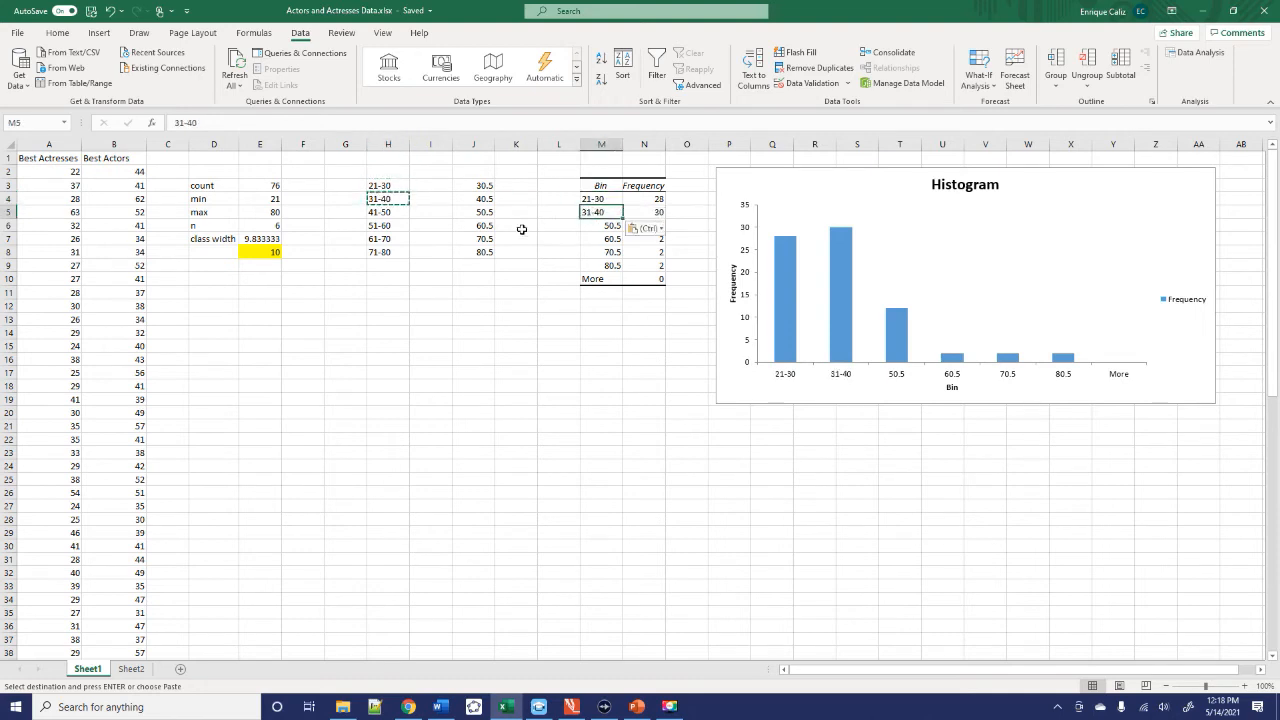
left_click(400, 213)
key("ctrl+c")
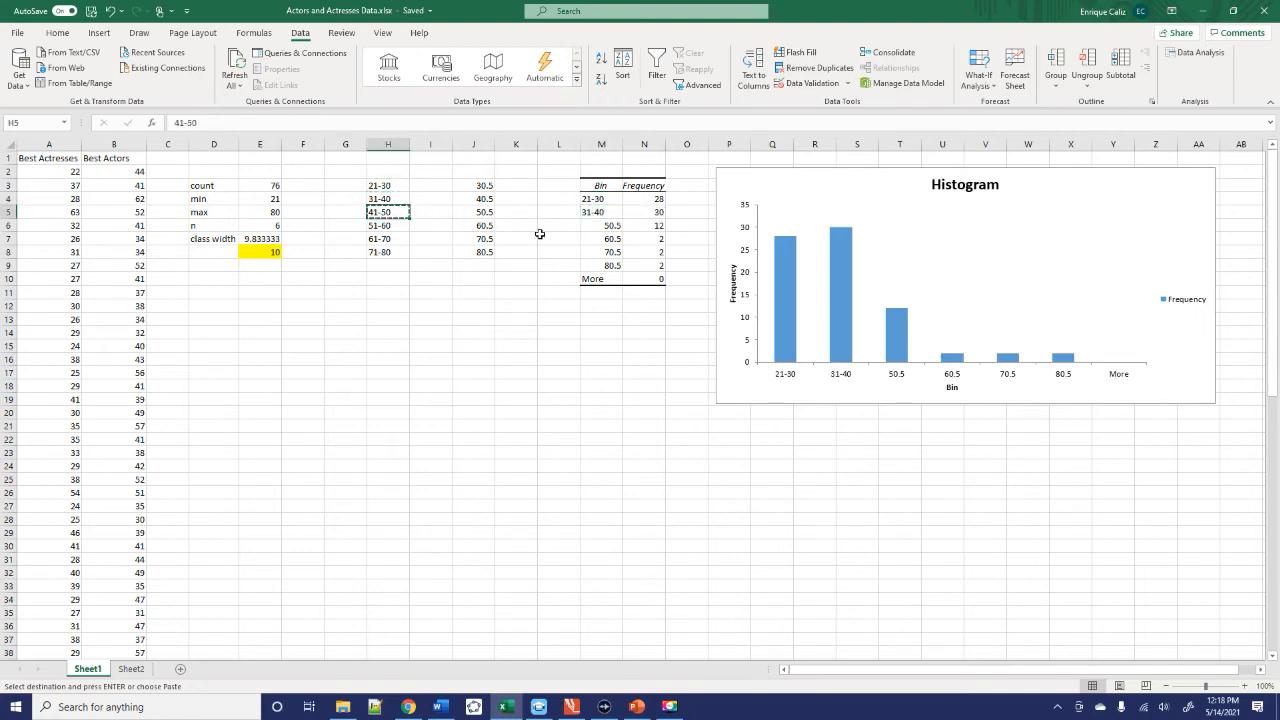
left_click(614, 226)
key("ctrl+v")
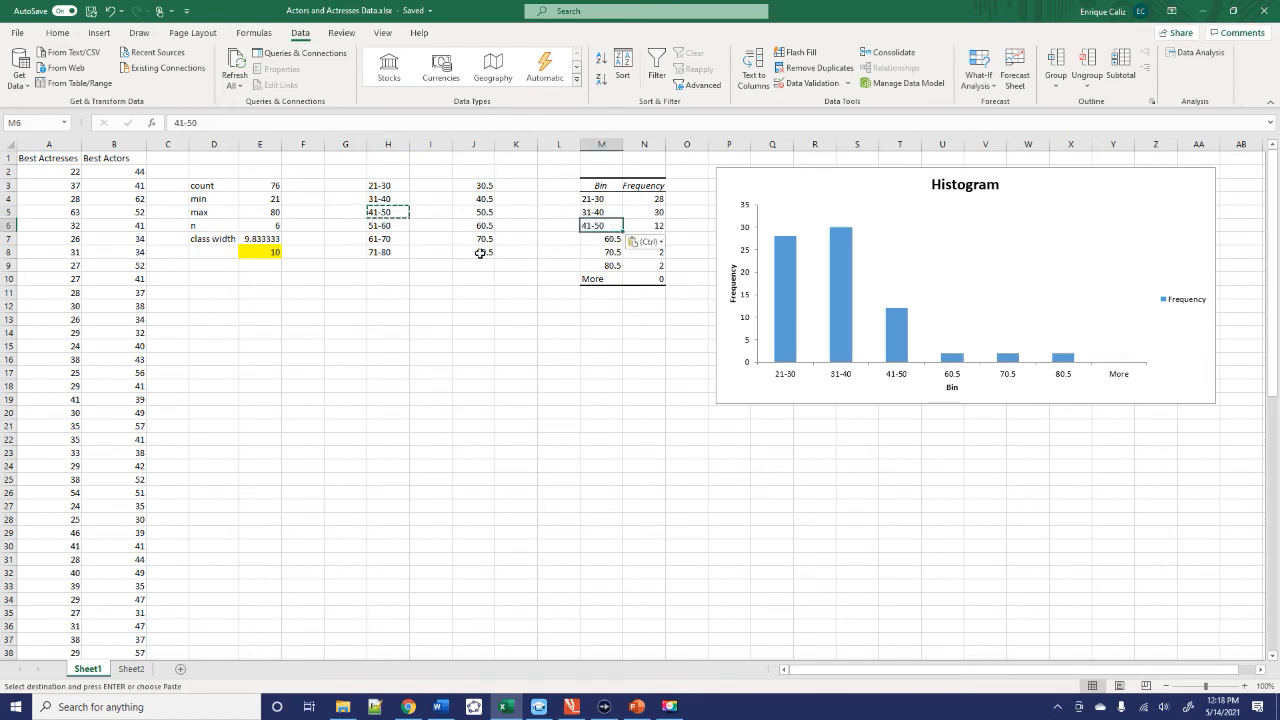
Copy the class labels 51-60, 61-70 and 71-80 over the remaining numeric bin values in M7:M9
left_click(404, 226)
key("ctrl+c")
left_click(597, 240)
key("ctrl+v")
left_click(391, 239)
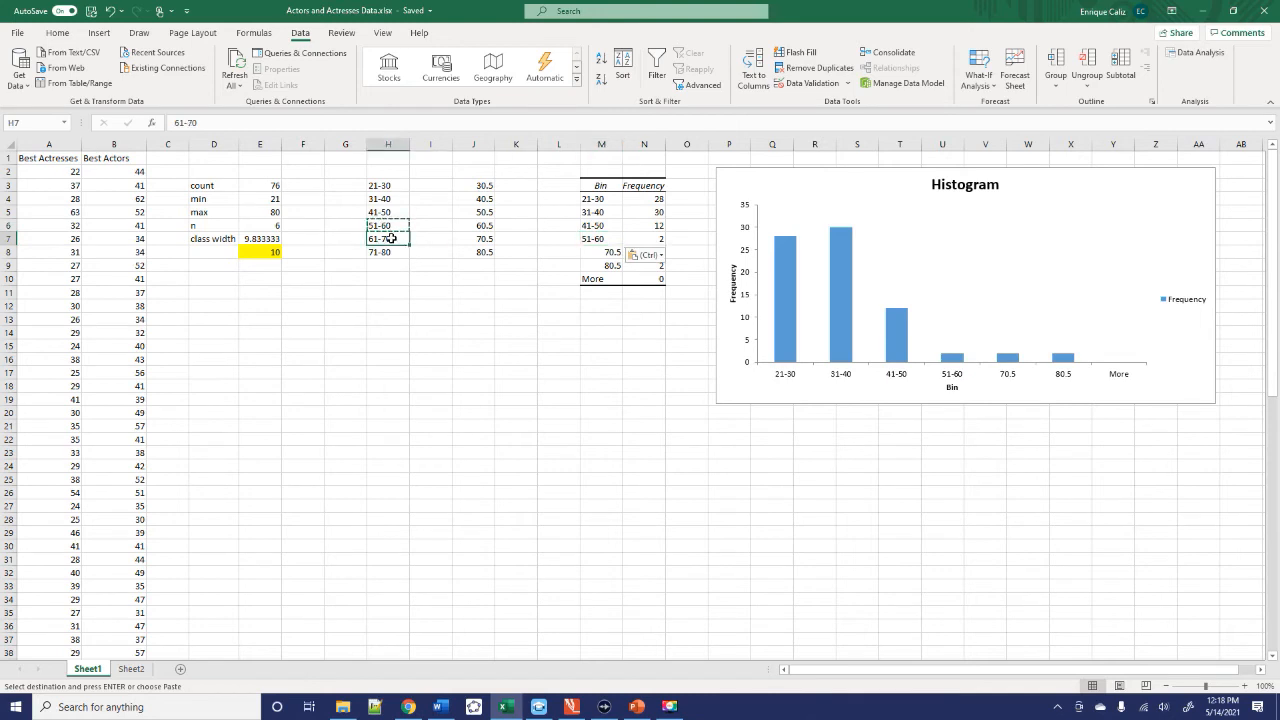
left_click(607, 252)
key("ctrl+v")
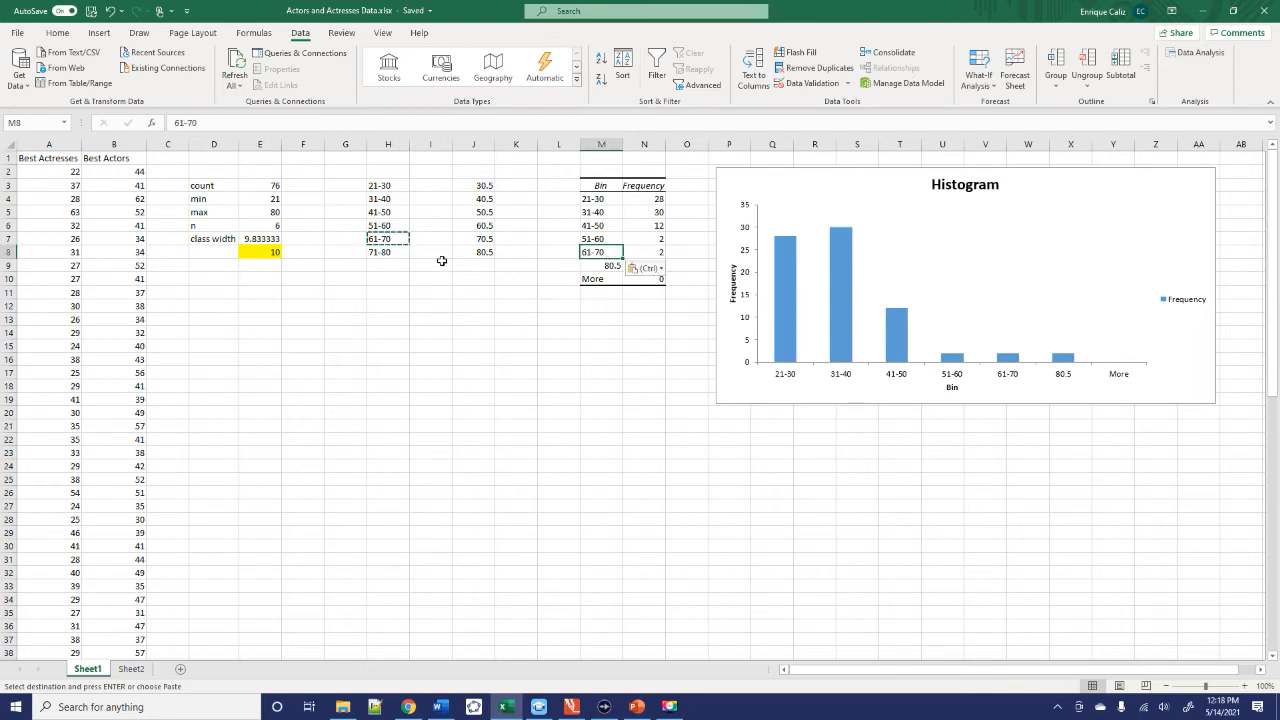
left_click(398, 253)
key("ctrl+c")
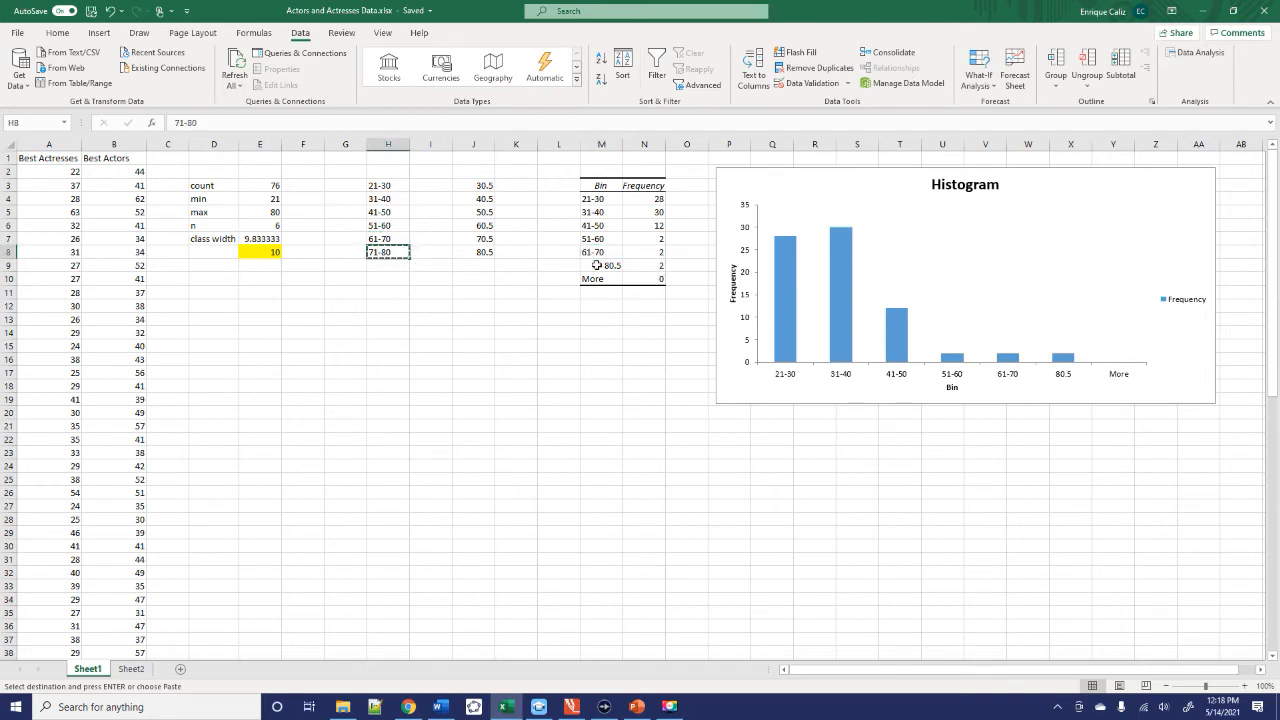
left_click(605, 265)
key("ctrl+v")
left_click(565, 360)
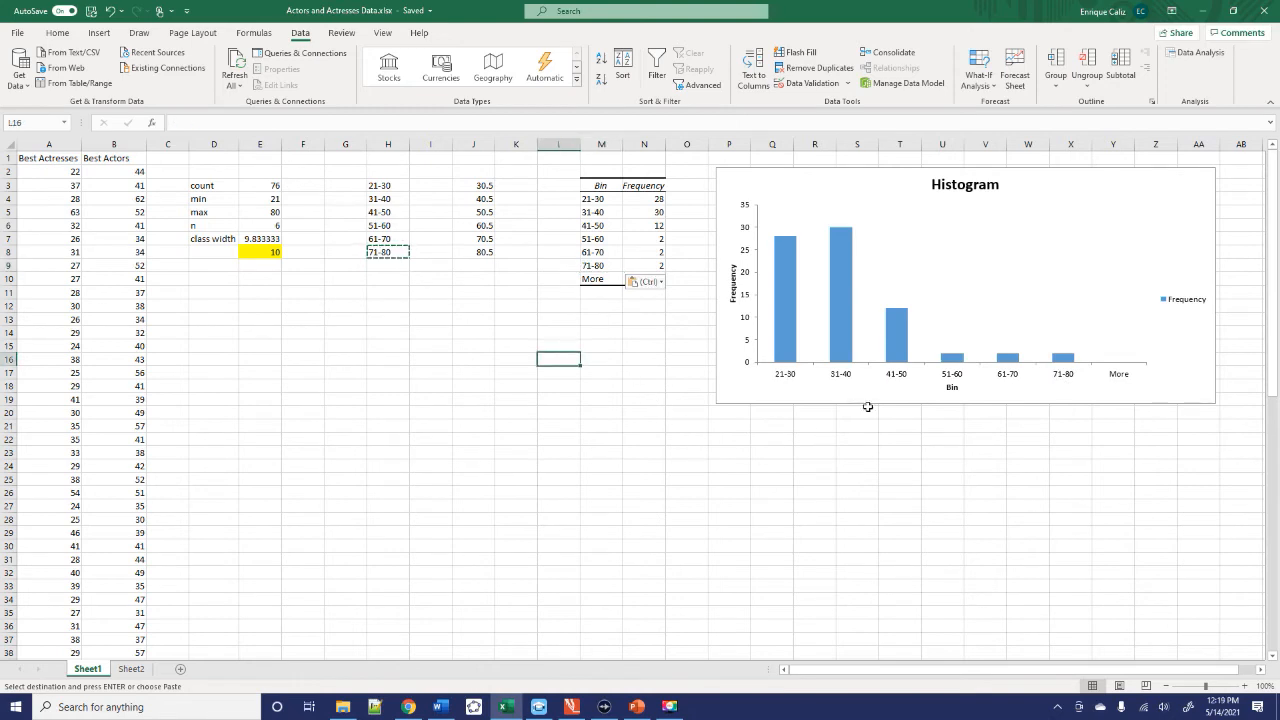
Widen and heighten the histogram chart to span about columns O to AB, down to row 22
left_click(774, 397)
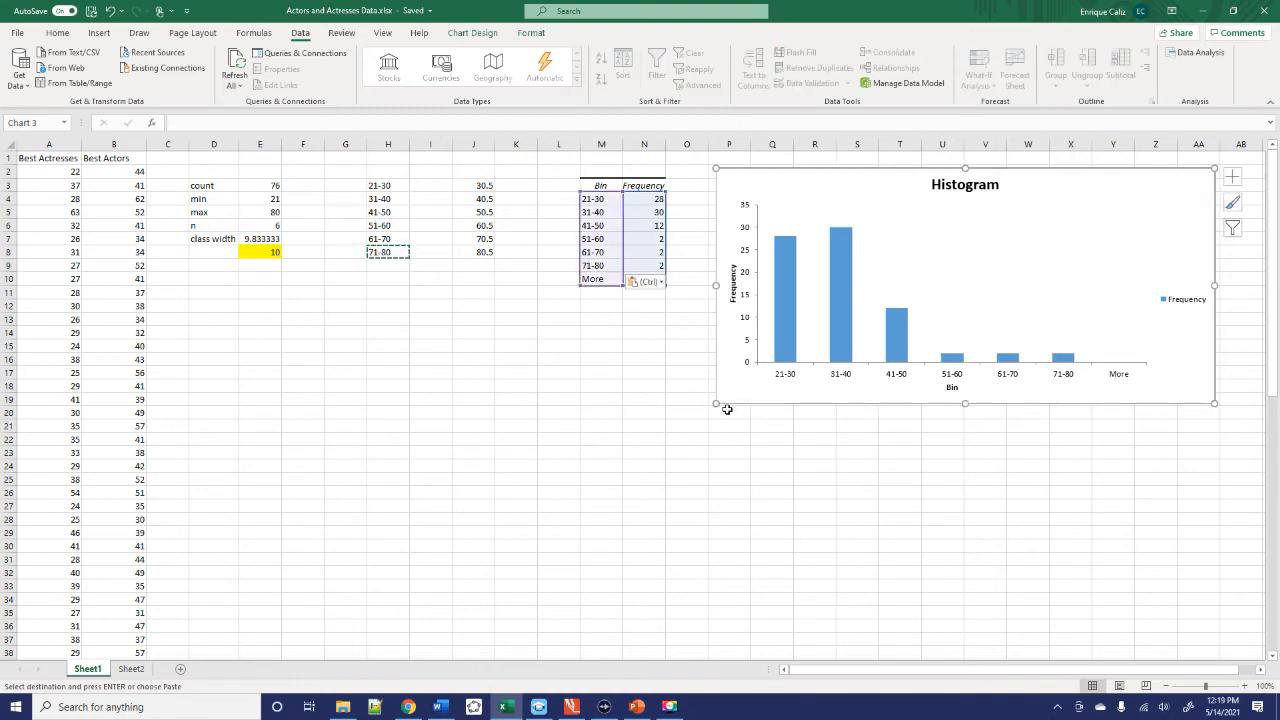
left_click_drag(714, 405, 676, 423)
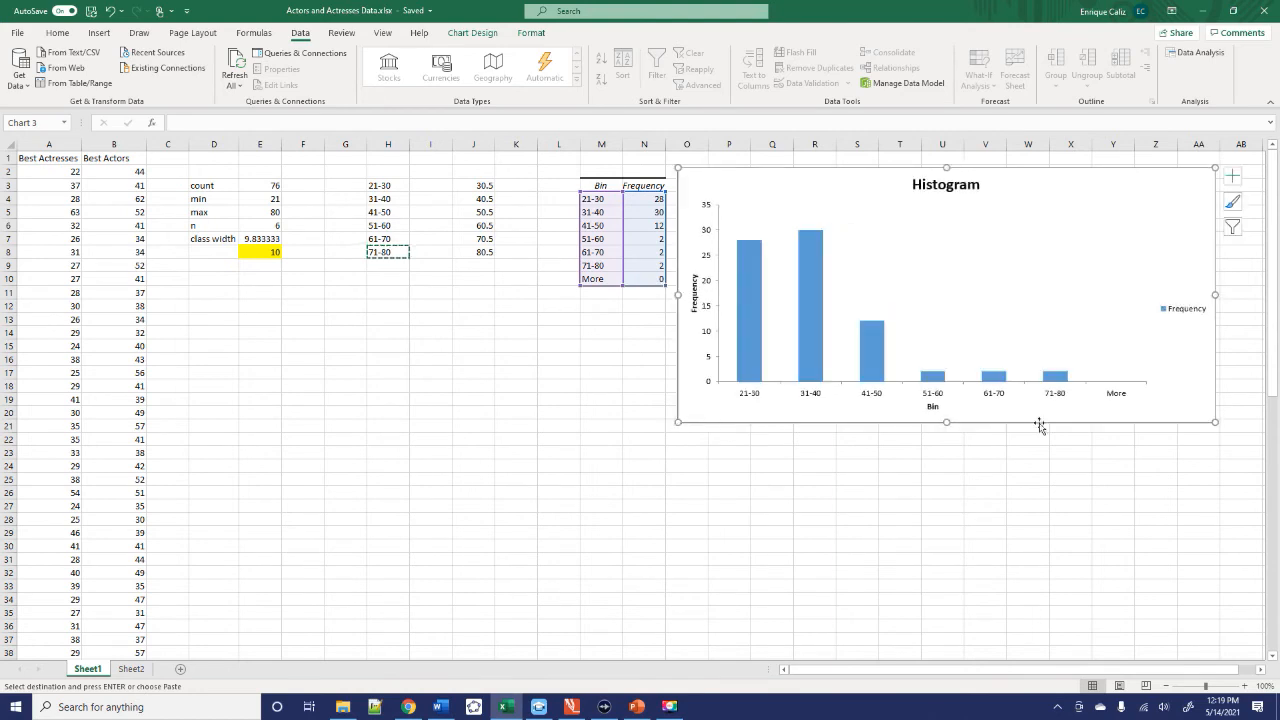
left_click_drag(1214, 422, 1234, 437)
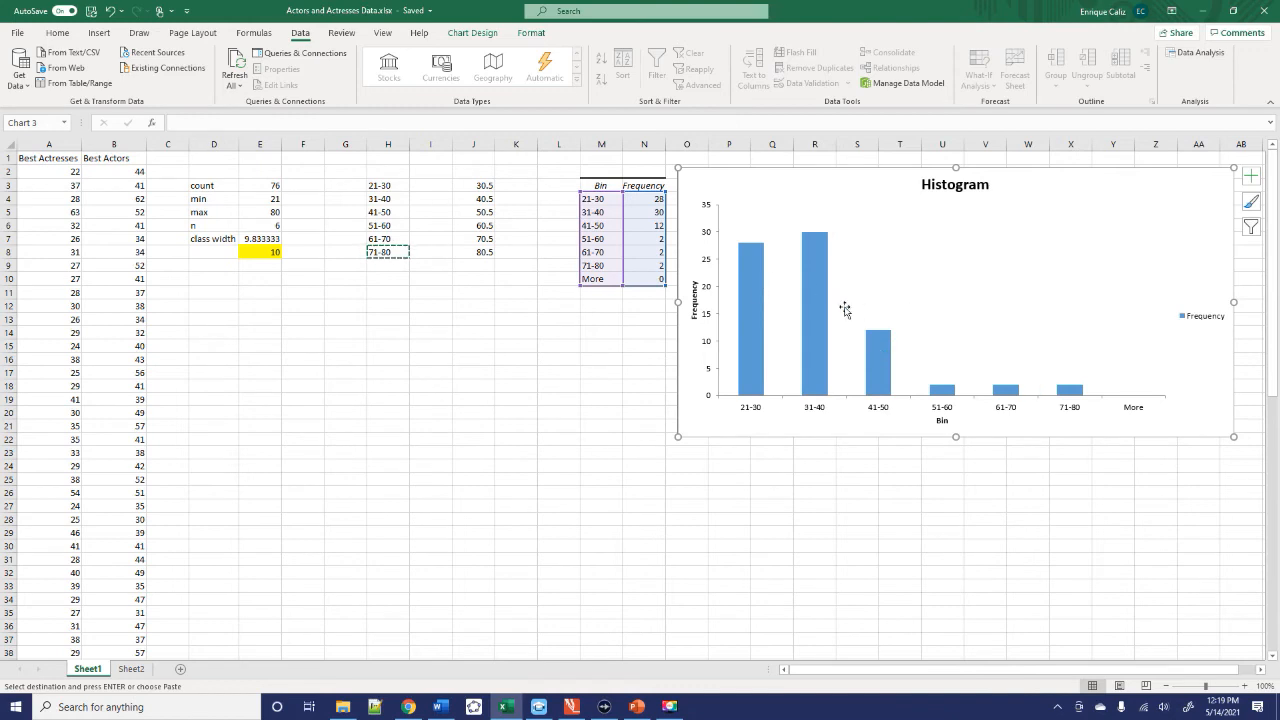
Set the gap width of the histogram's Frequency series to 0% and close its formatting options
left_click(815, 244)
right_click(814, 296)
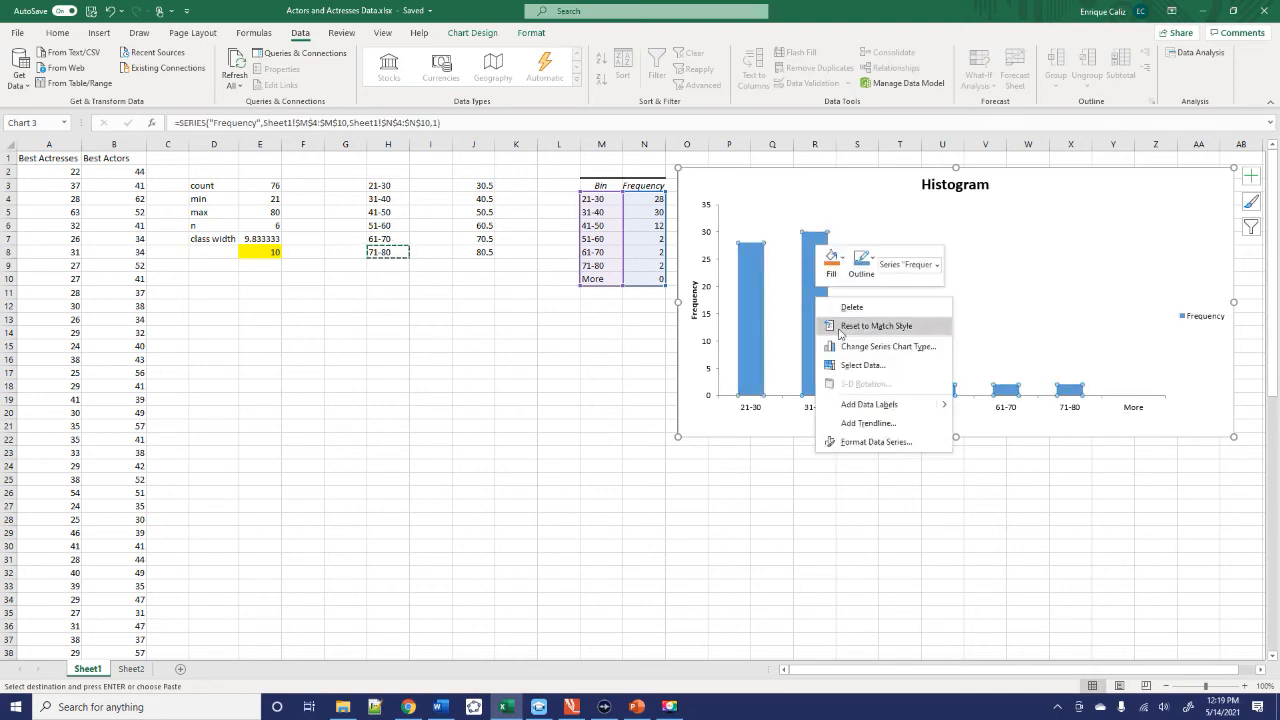
left_click(869, 443)
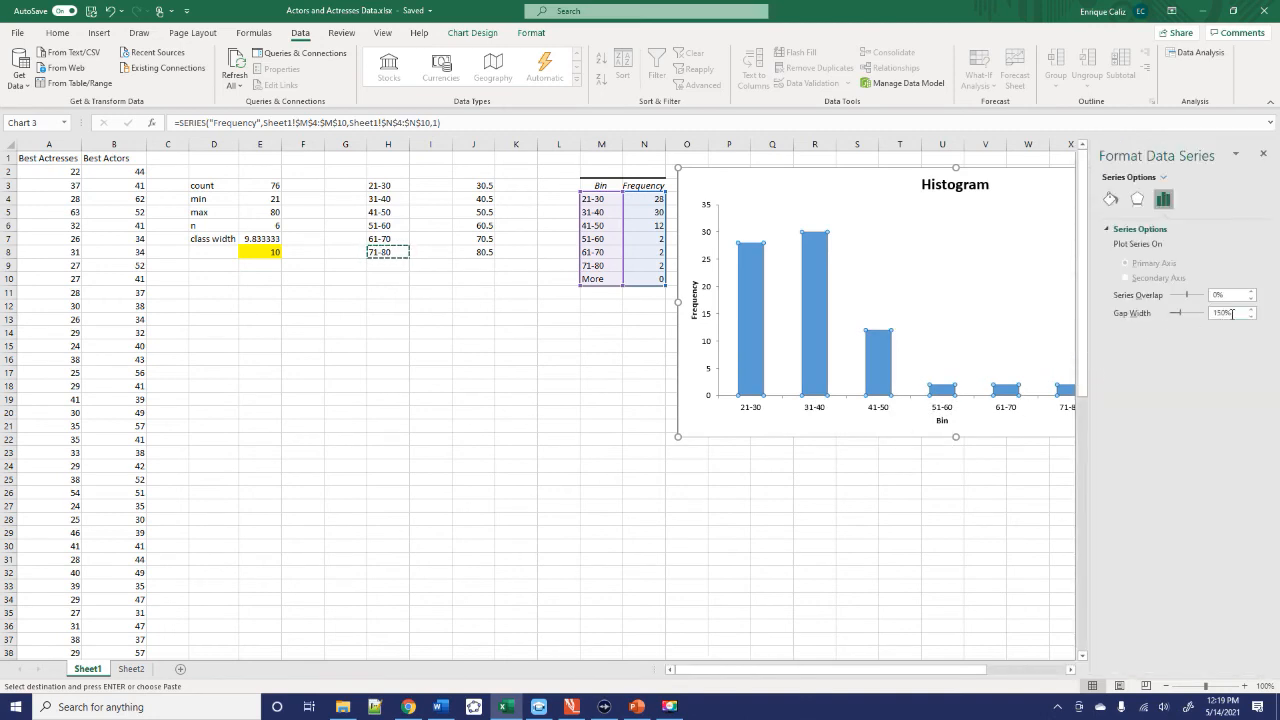
left_click(1232, 313)
left_click_drag(1238, 311, 1210, 313)
type("0")
key("Return")
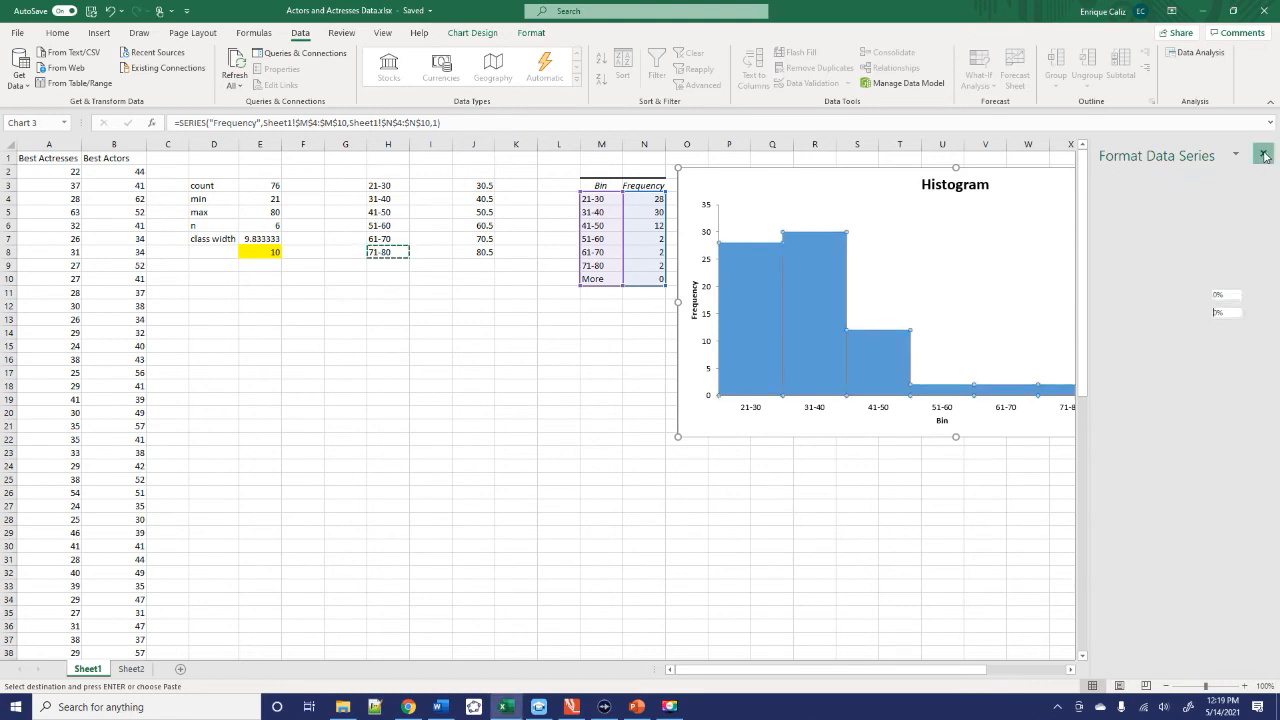
left_click(1263, 155)
left_click(930, 586)
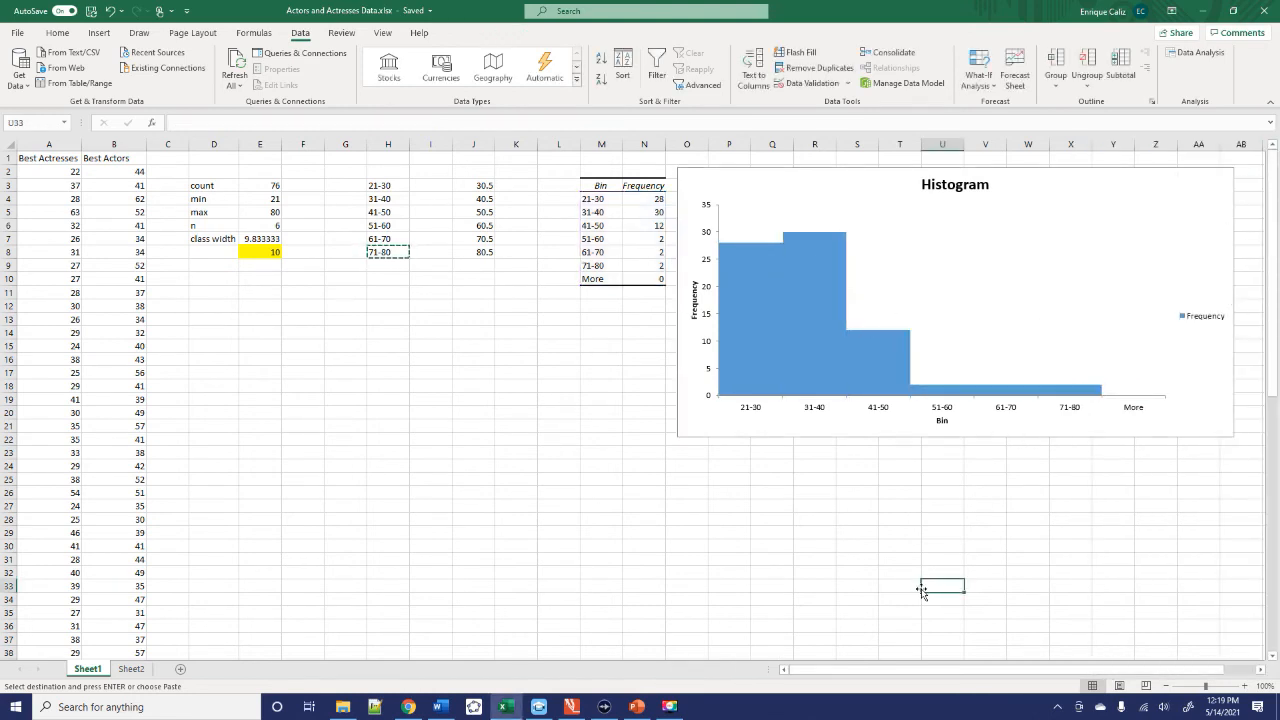
Give the bars of the histogram's Frequency series a solid line border
left_click(783, 279)
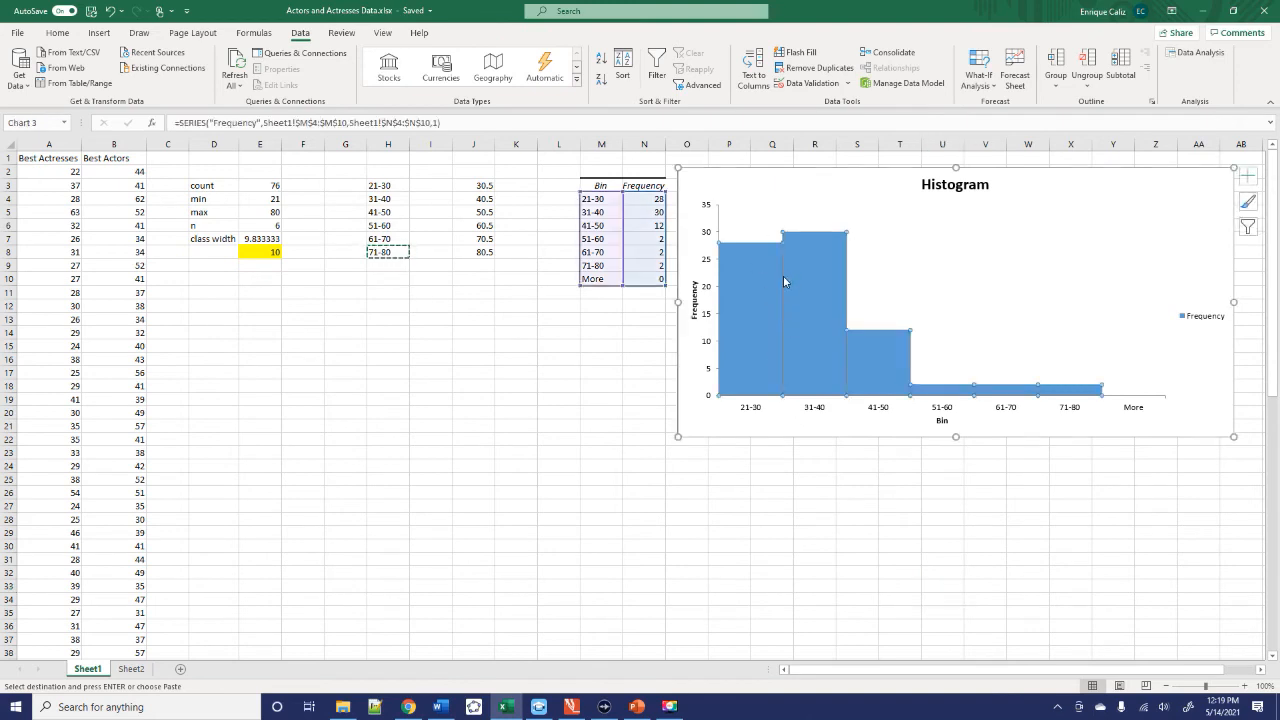
right_click(799, 269)
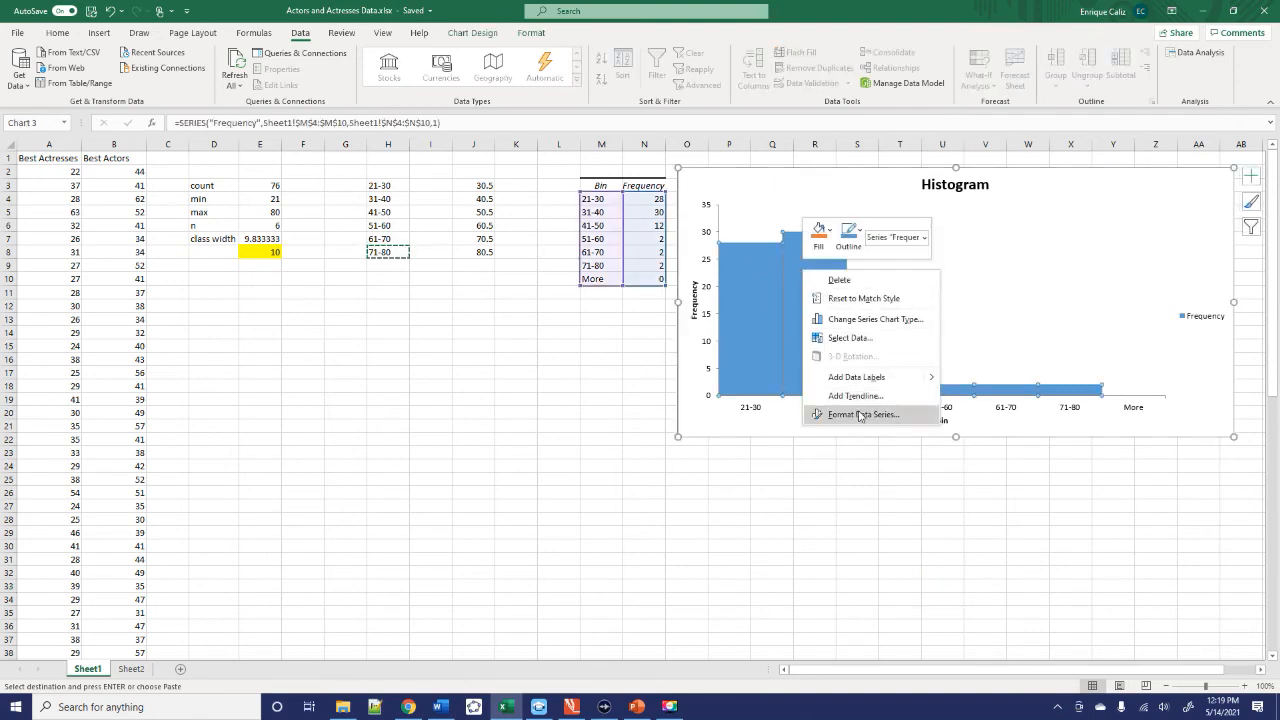
left_click(859, 416)
left_click(1112, 200)
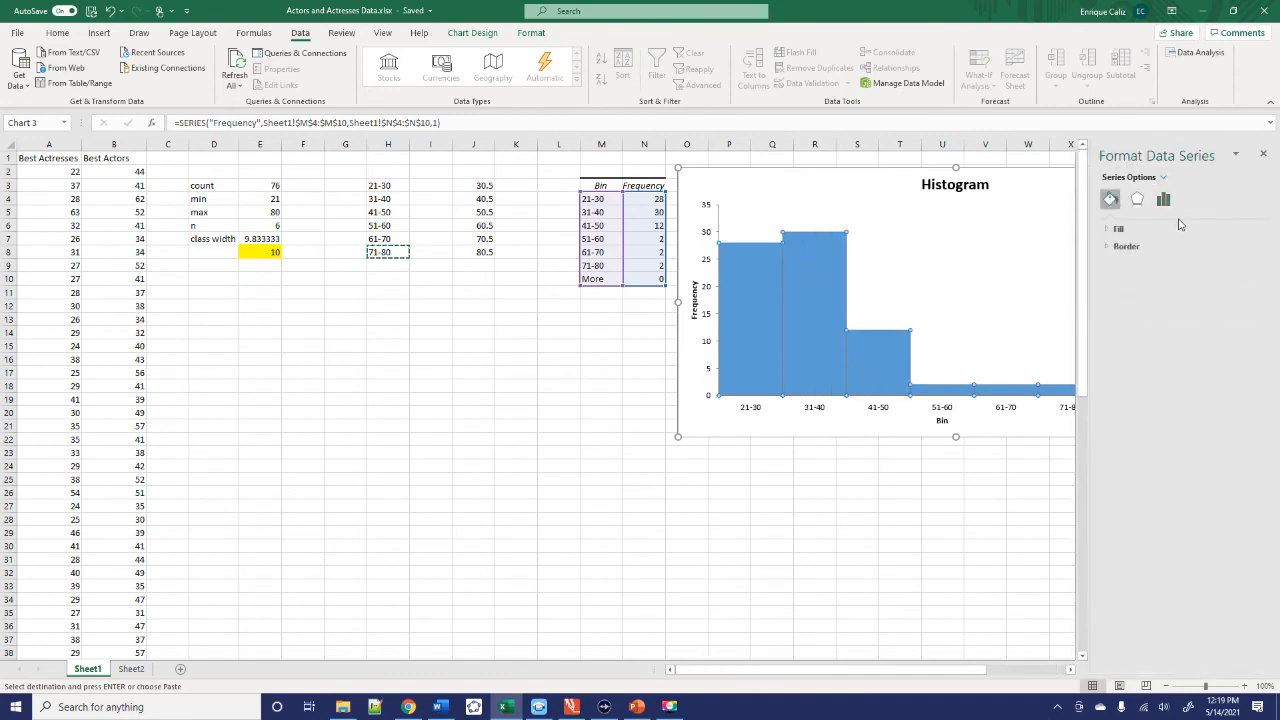
left_click(1110, 247)
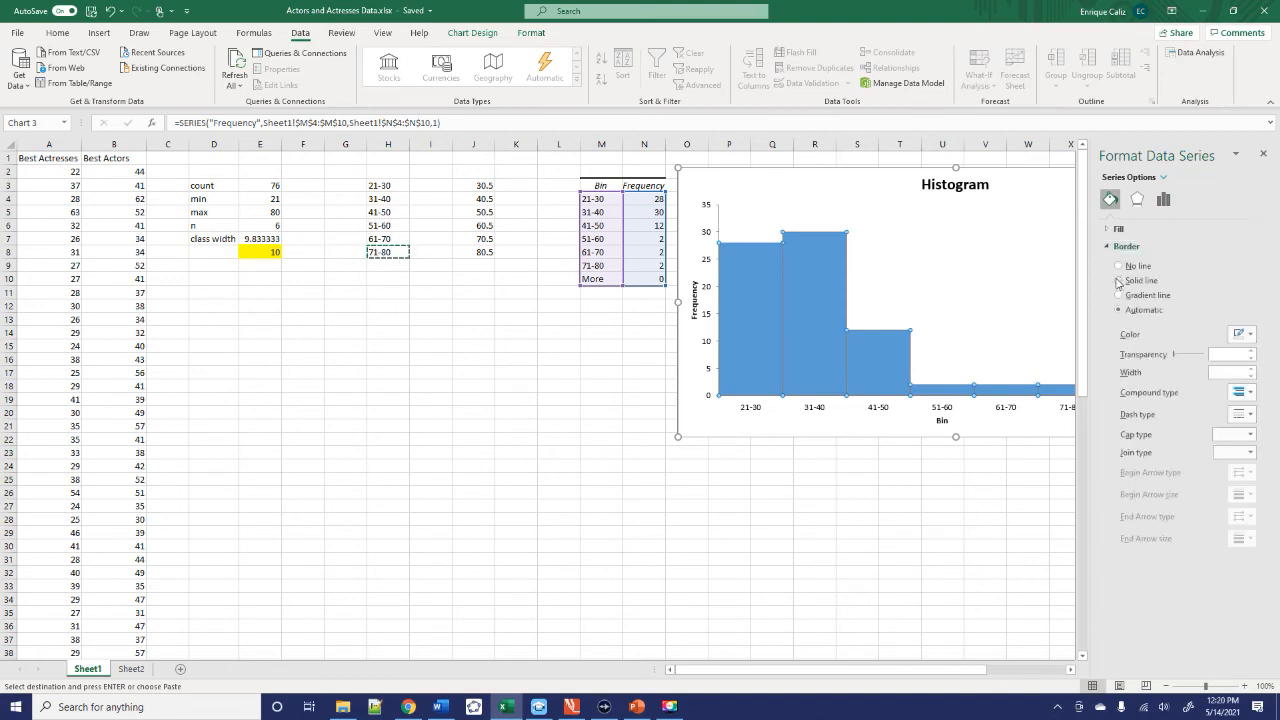
left_click(1119, 281)
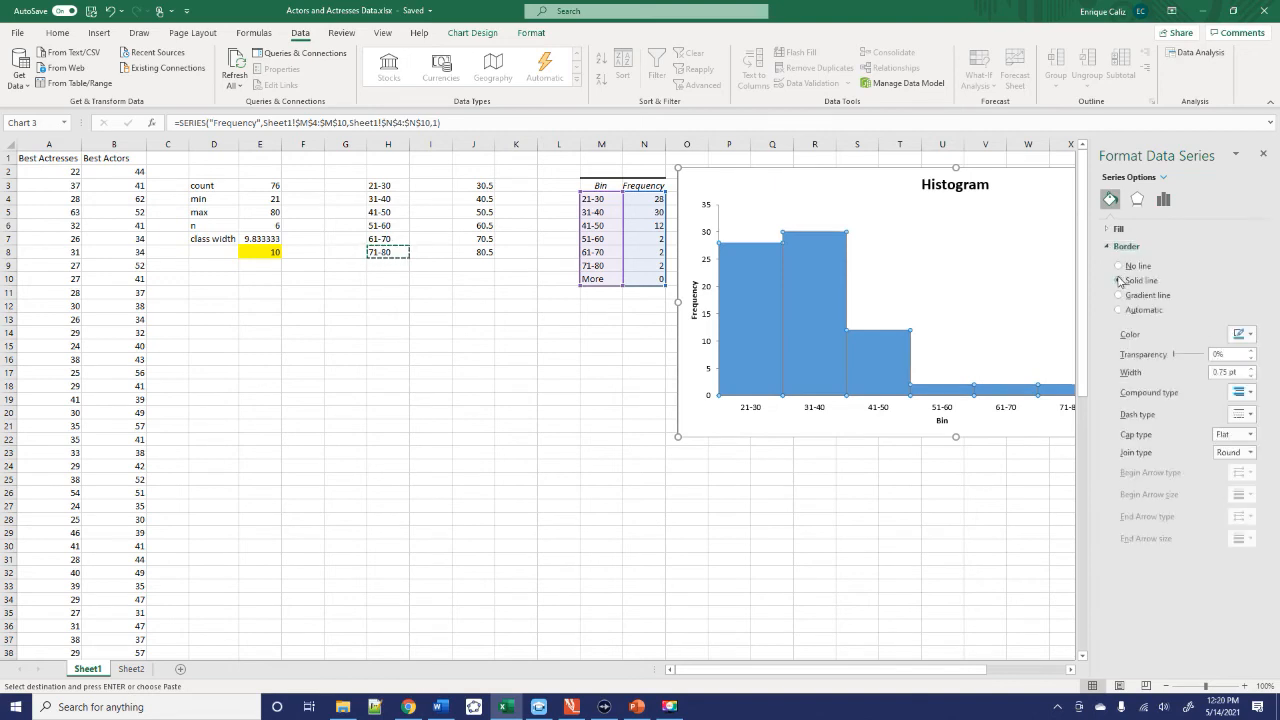
Make the border of the histogram's Frequency bars black and 1 pt wide, and close the series formatting options
left_click(1251, 336)
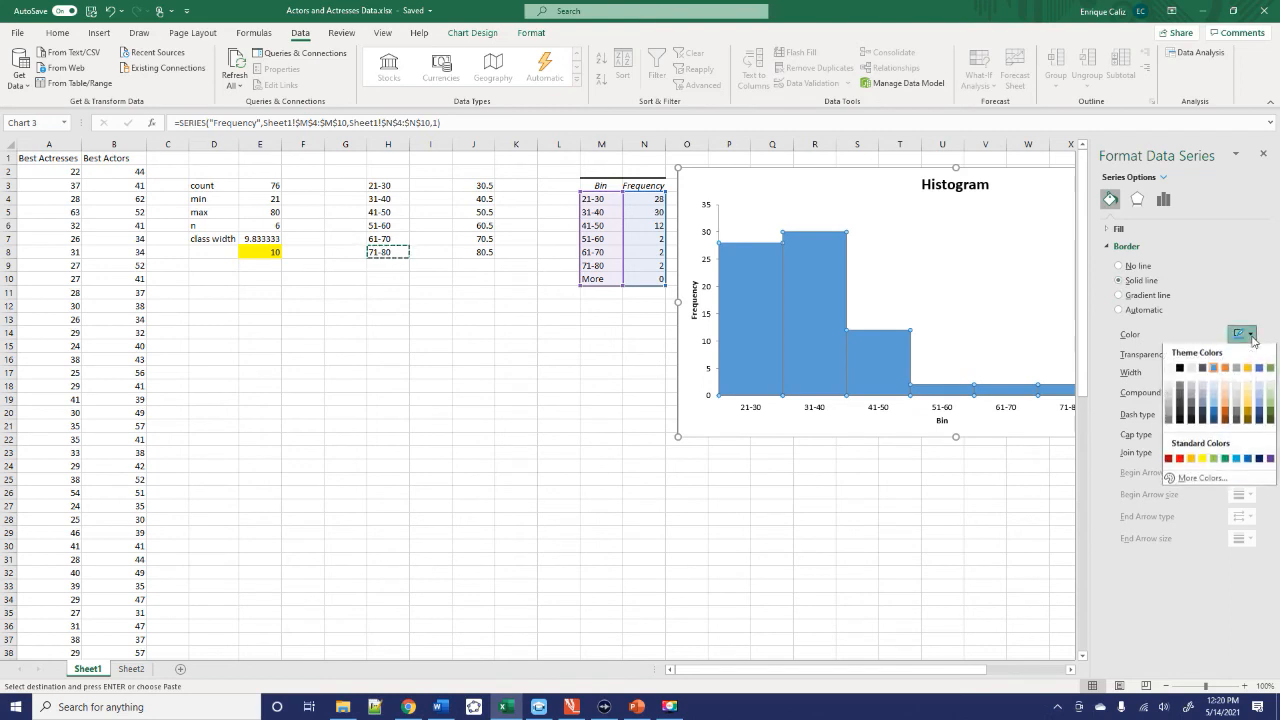
left_click(1181, 370)
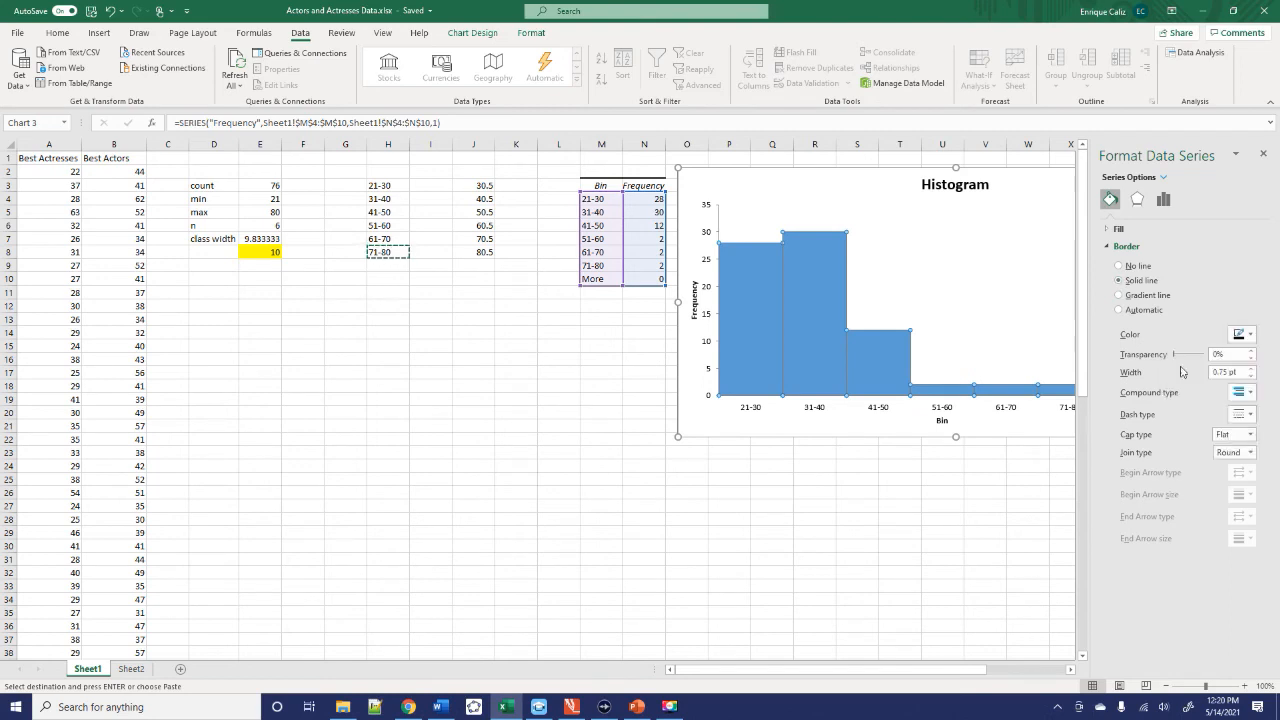
left_click(1250, 368)
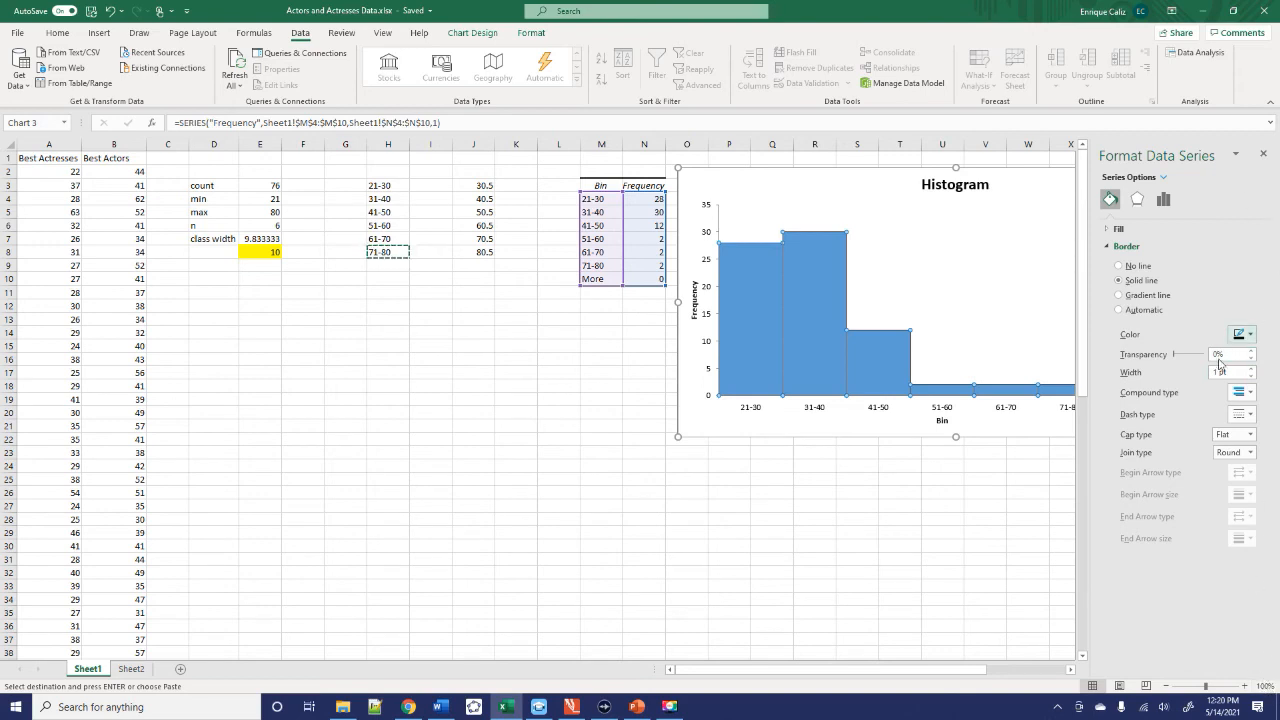
left_click(1264, 156)
left_click(1045, 494)
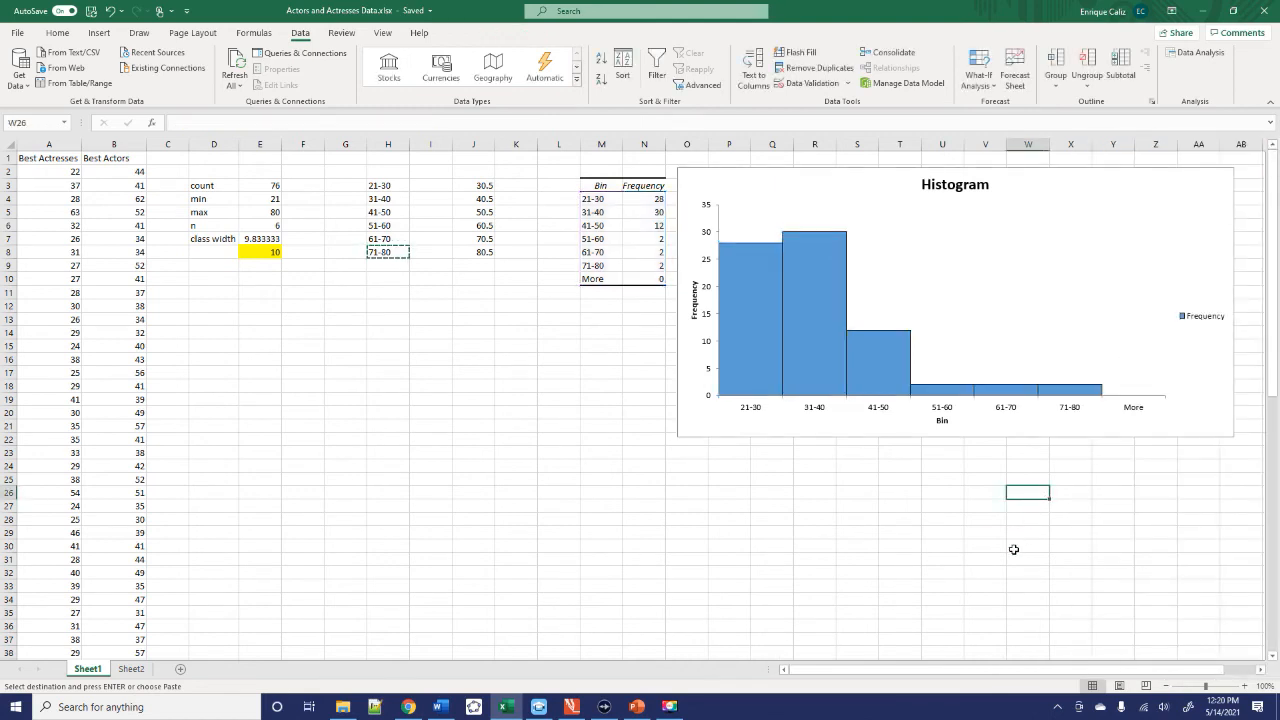
Move the histogram chart below the class and frequency tables, with its upper-left corner in about cell G12
left_click(955, 231)
left_click_drag(955, 231, 843, 355)
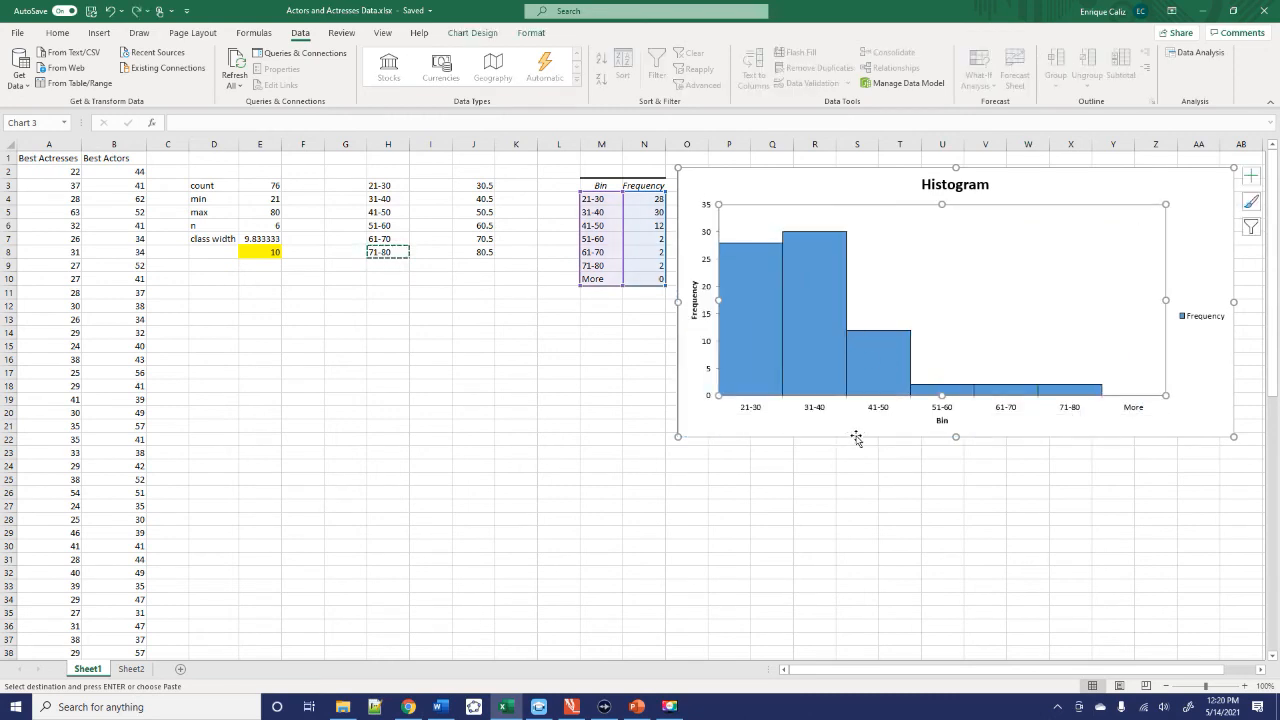
left_click_drag(854, 431, 511, 575)
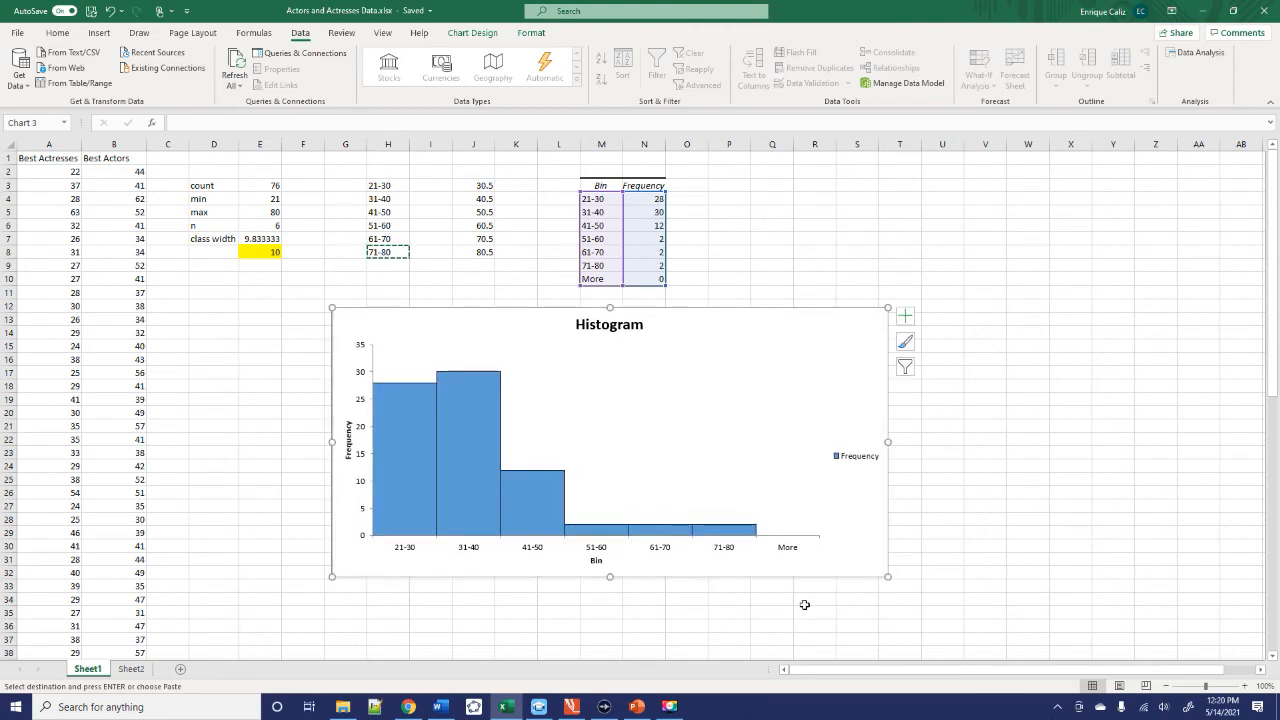
left_click(1064, 515)
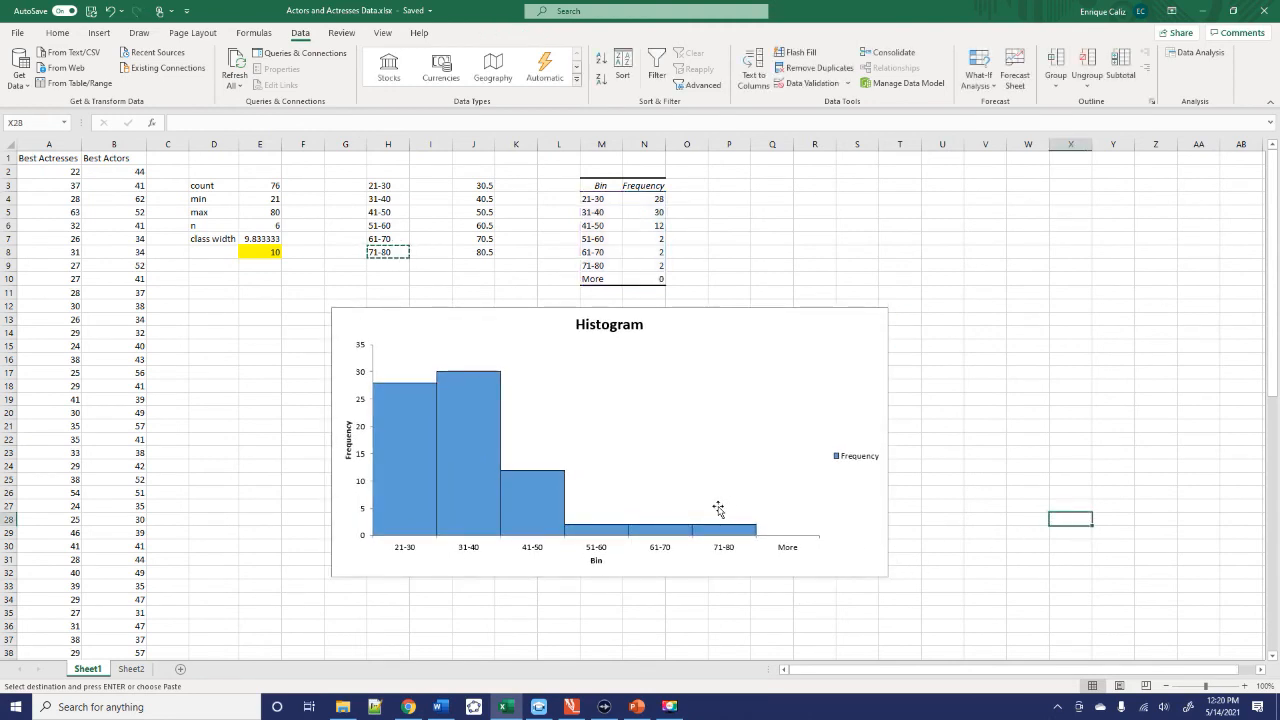
Clear the More label from cell M10 of the frequency table
left_click(598, 279)
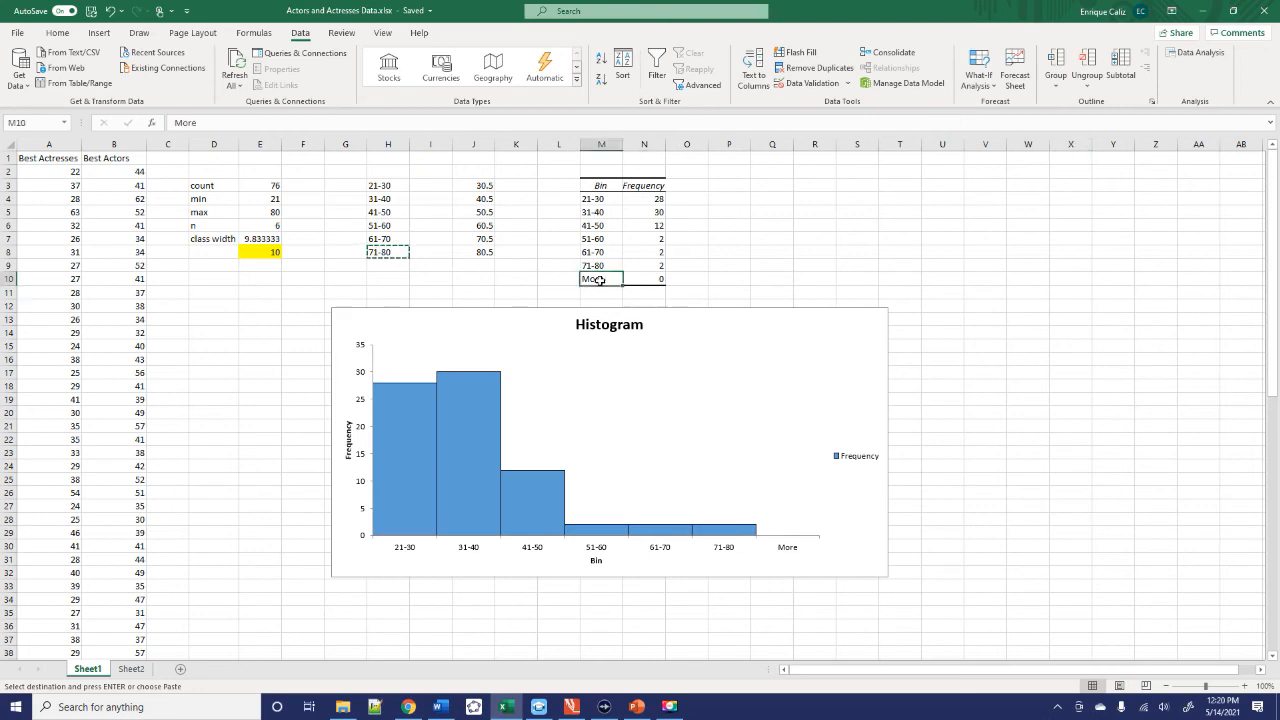
key("Delete")
left_click(987, 297)
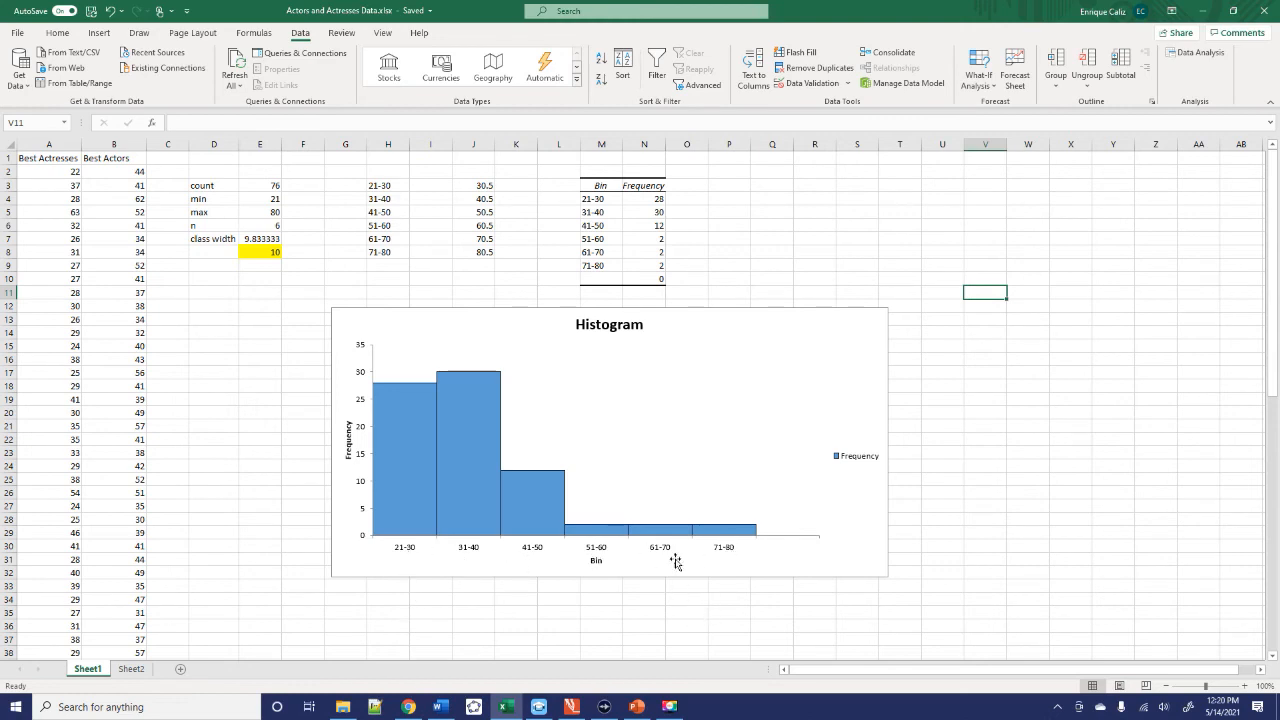
Change the chart title to "Histogram of Best Actresses"
left_click(606, 326)
double_click(606, 326)
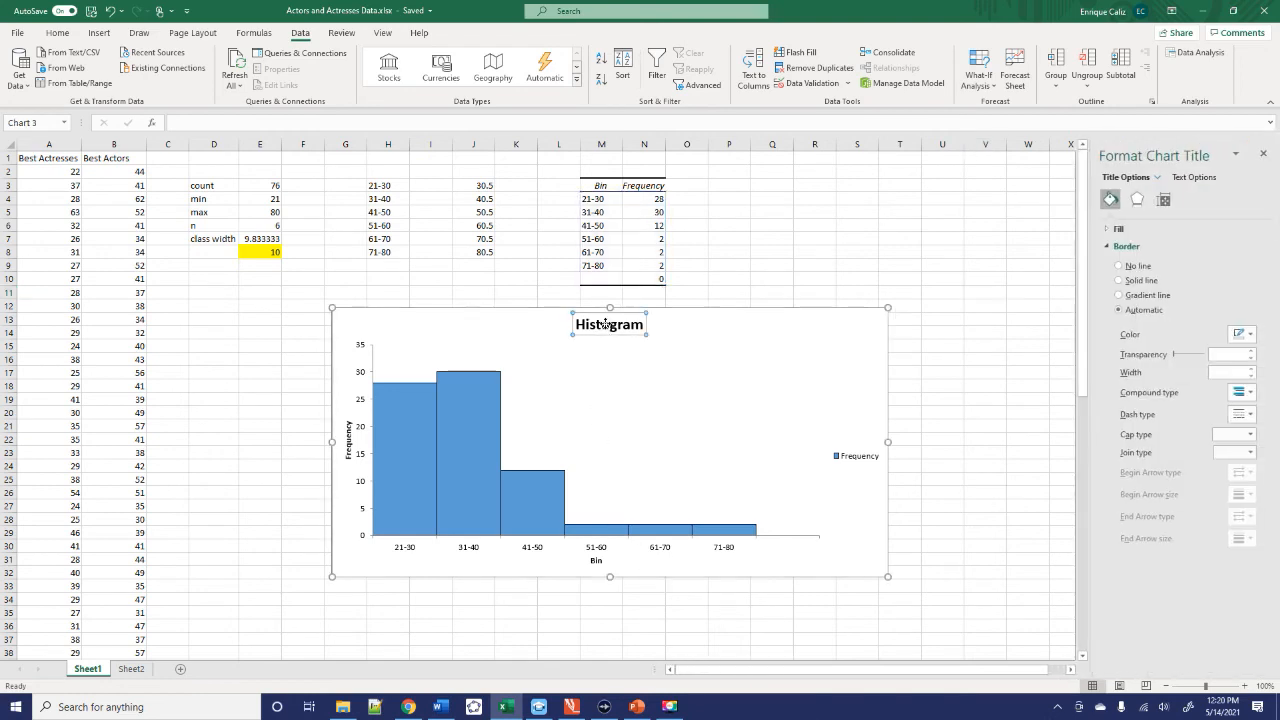
left_click(584, 325)
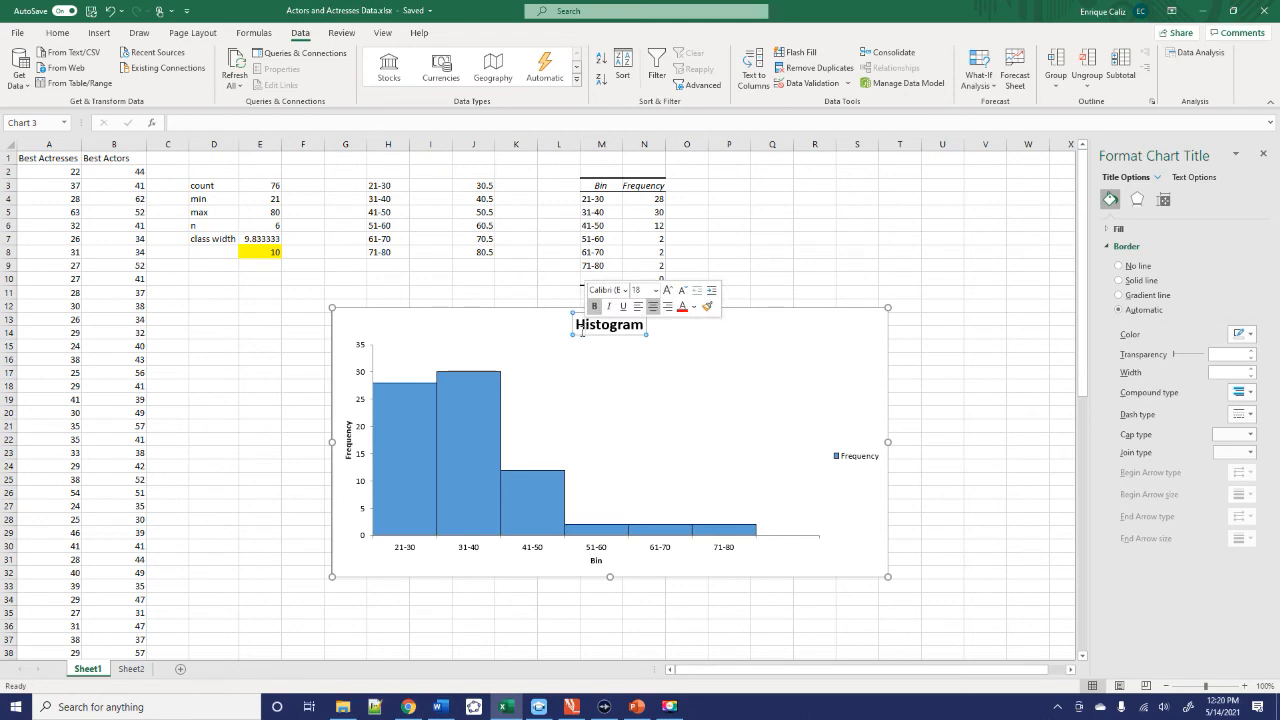
double_click(584, 329)
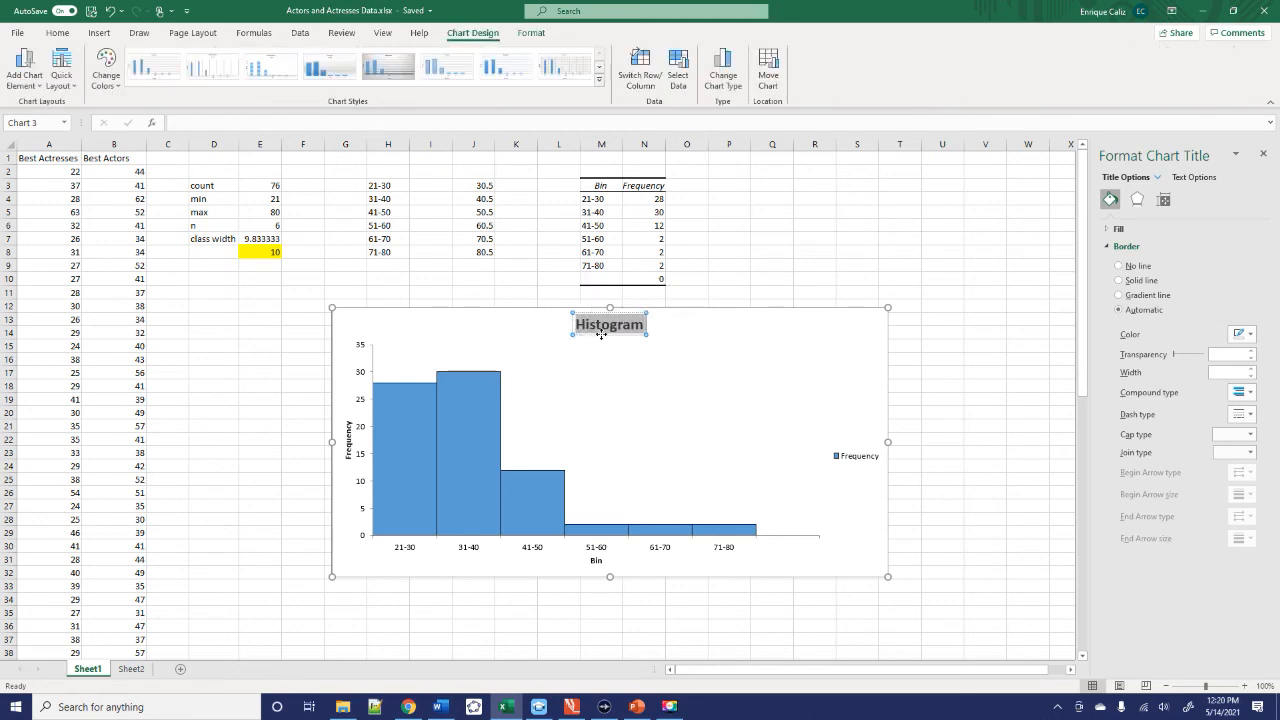
type("F")
key("BackSpace")
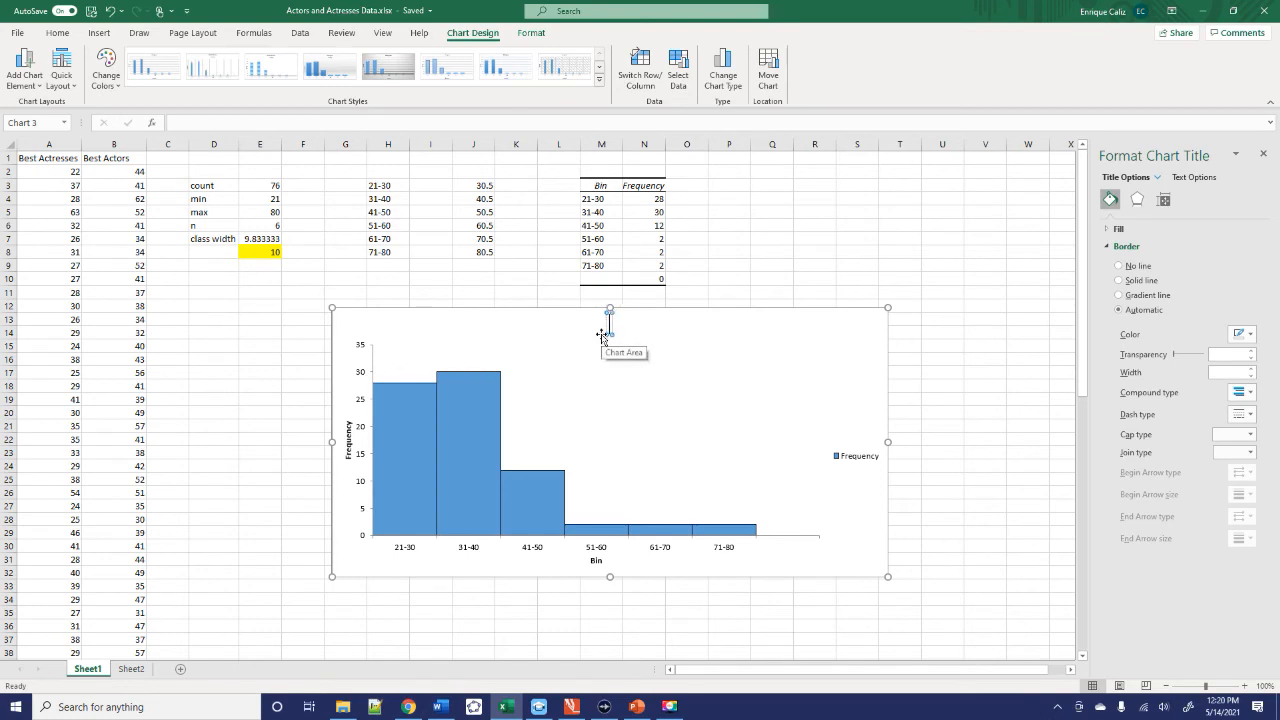
type("Historgam")
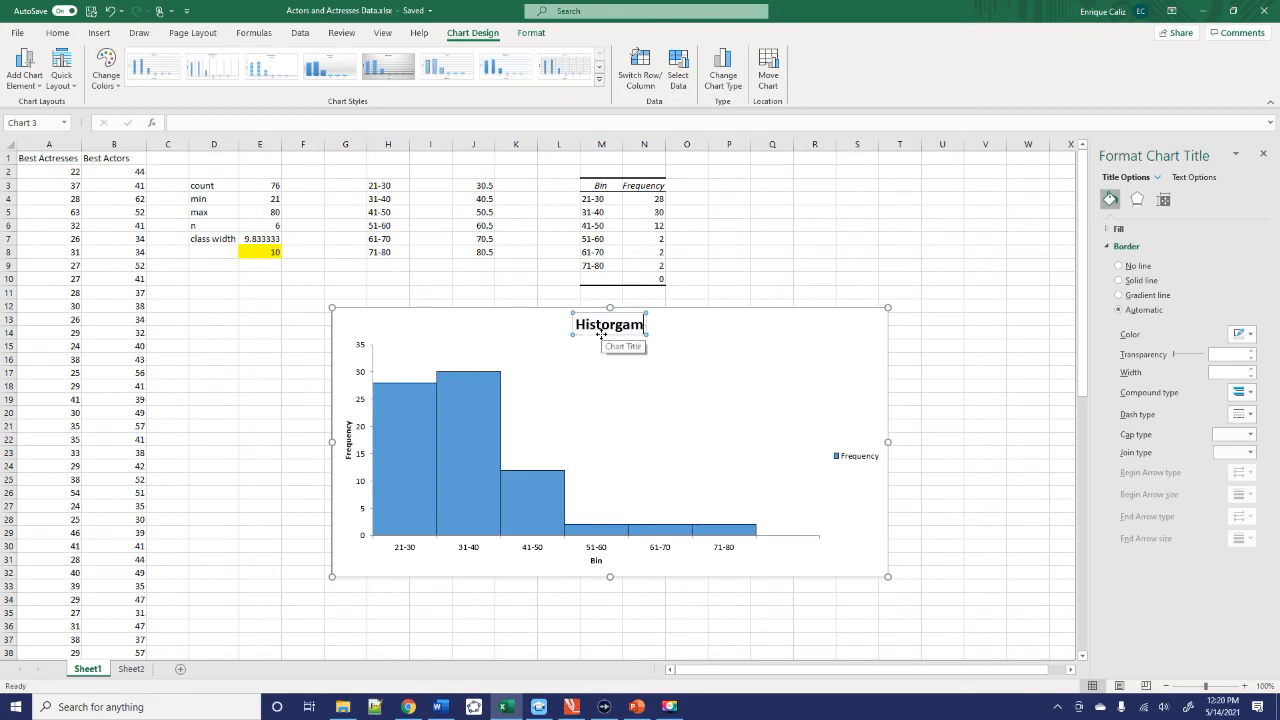
key("BackSpace")
key("BackSpace")
key("BackSpace")
key("BackSpace")
type("gr")
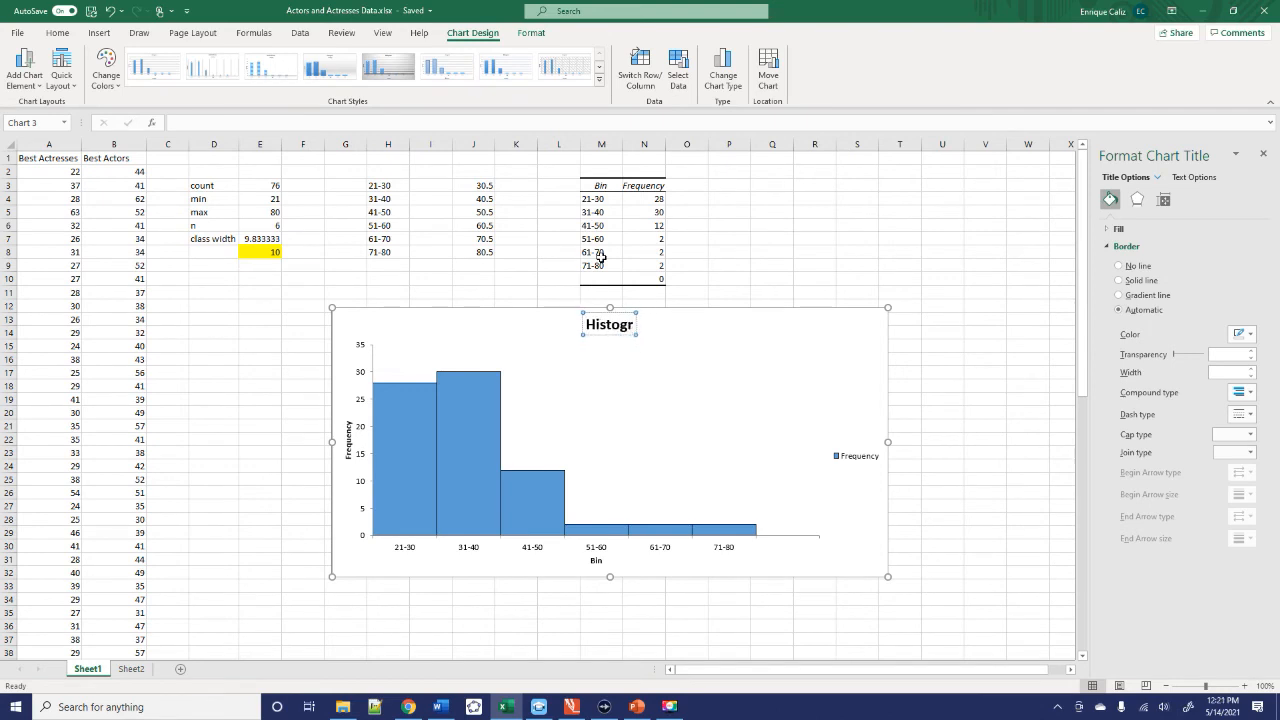
type("am of")
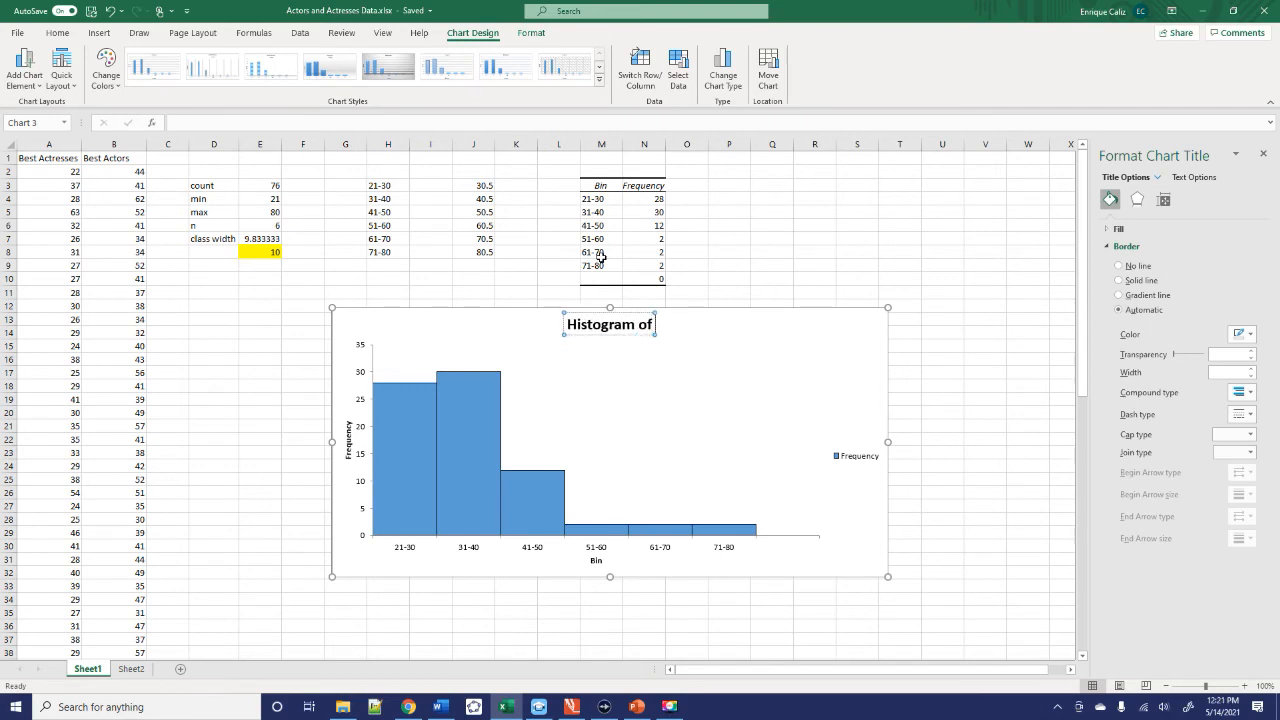
type(" Best Ac")
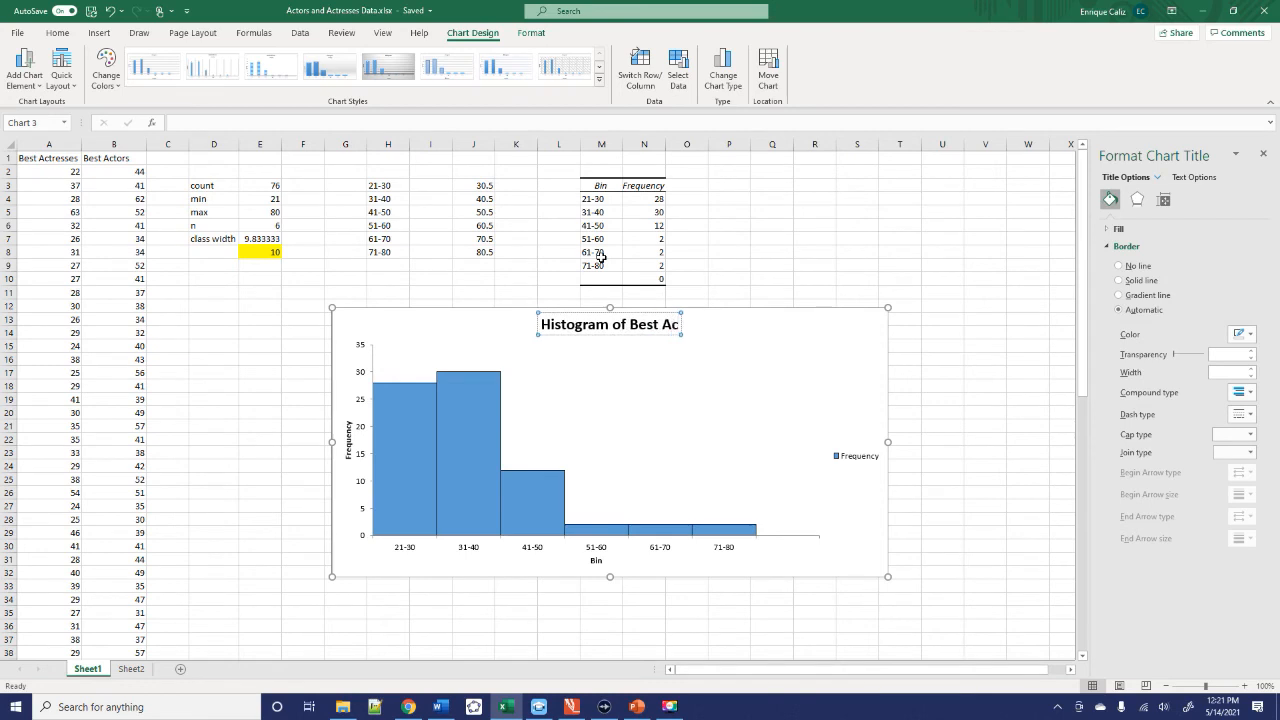
type("tresses")
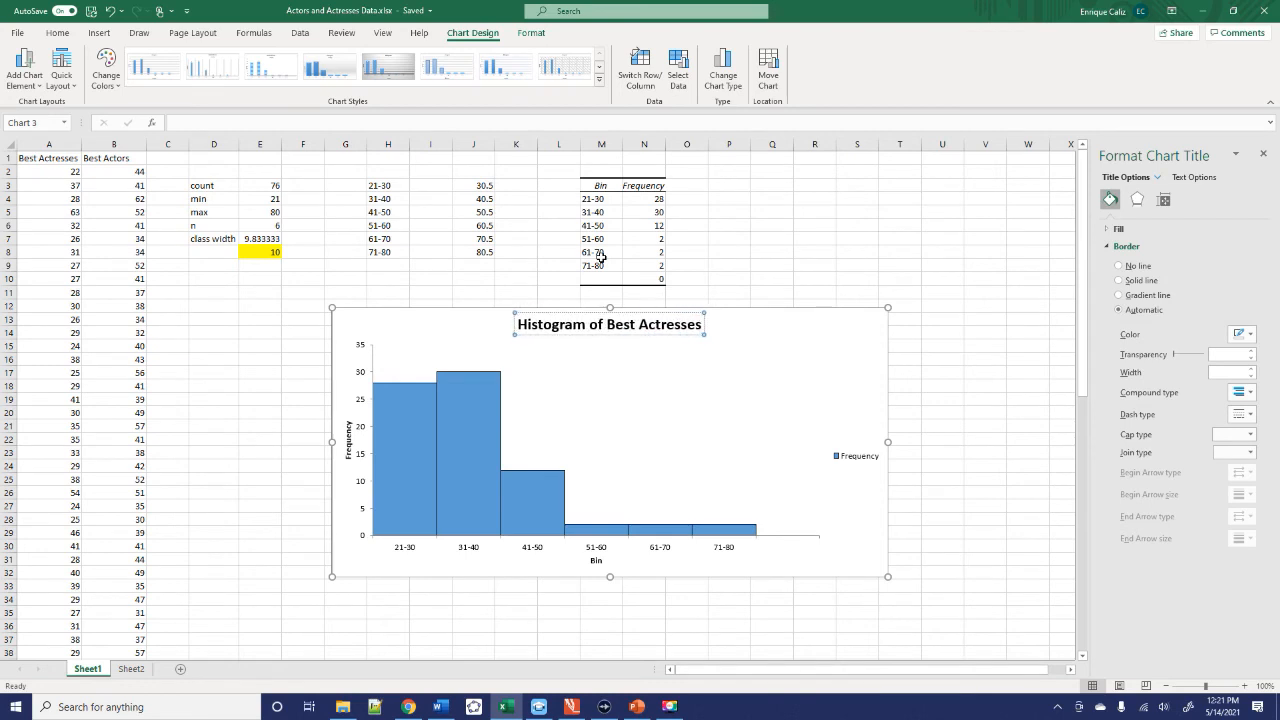
Replace the horizontal axis title with "Ages of actresses" and deselect the chart
left_click(597, 561)
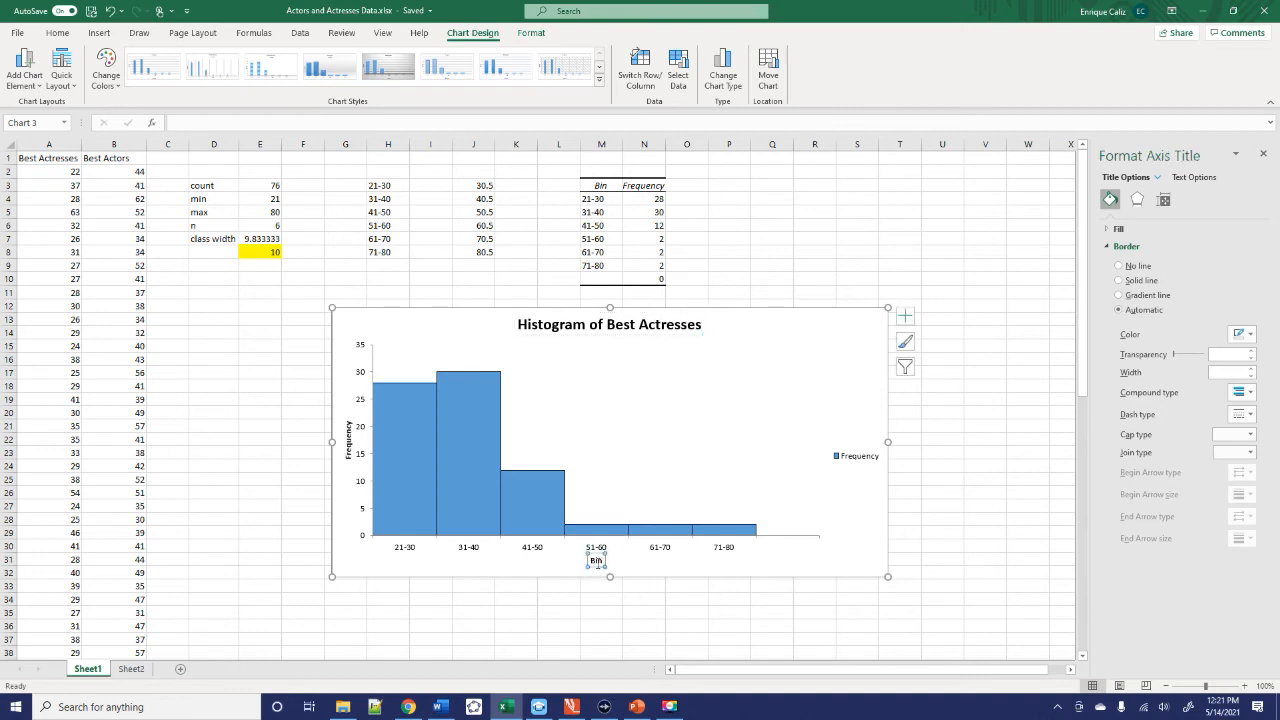
double_click(597, 561)
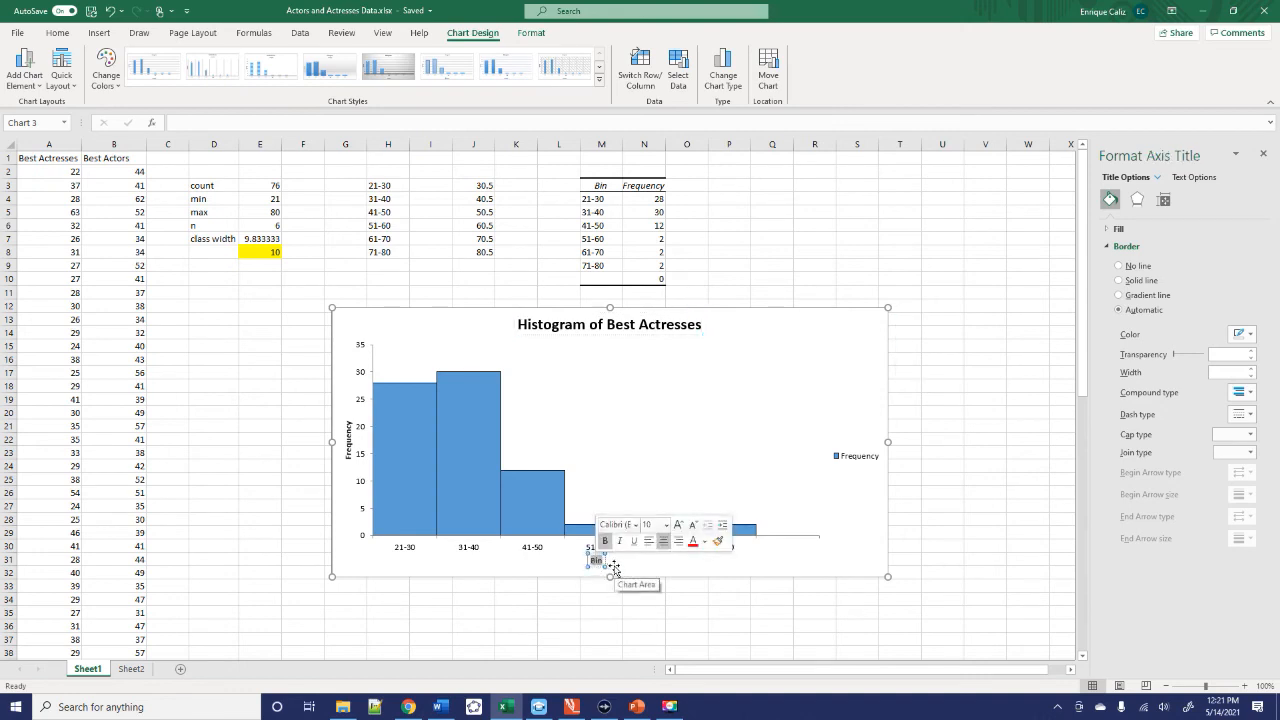
type("Age")
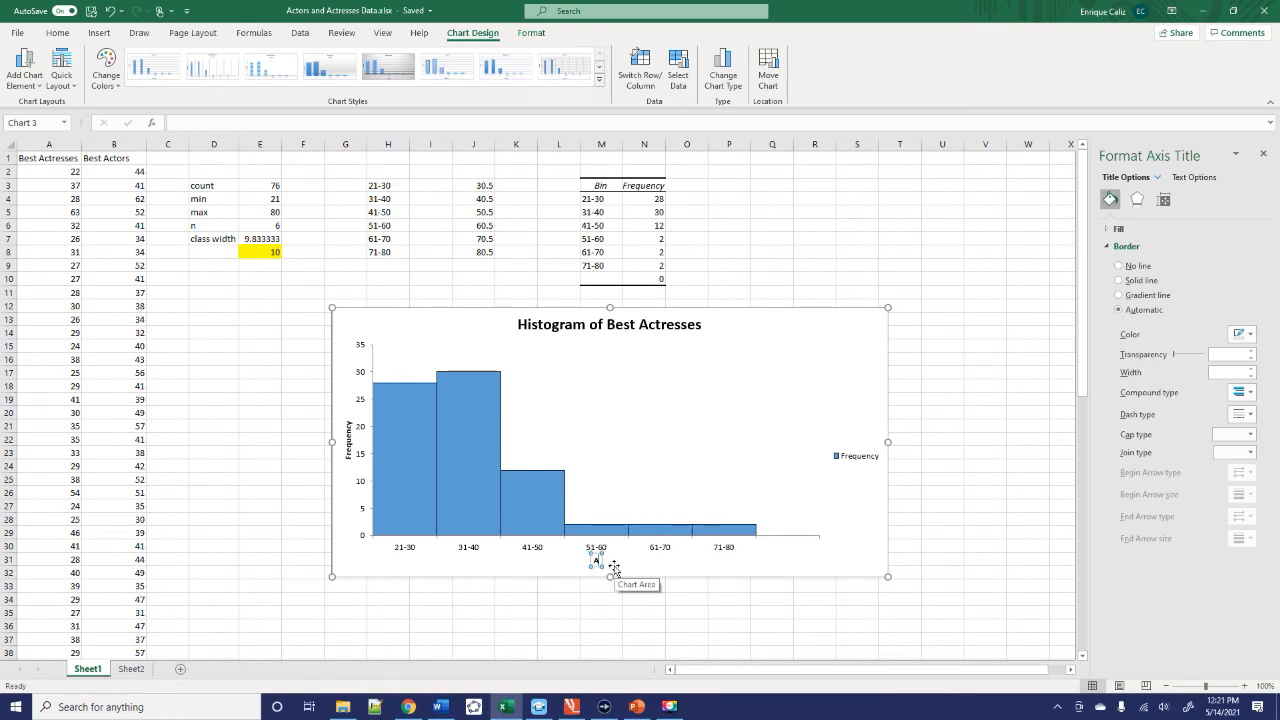
type("s of a")
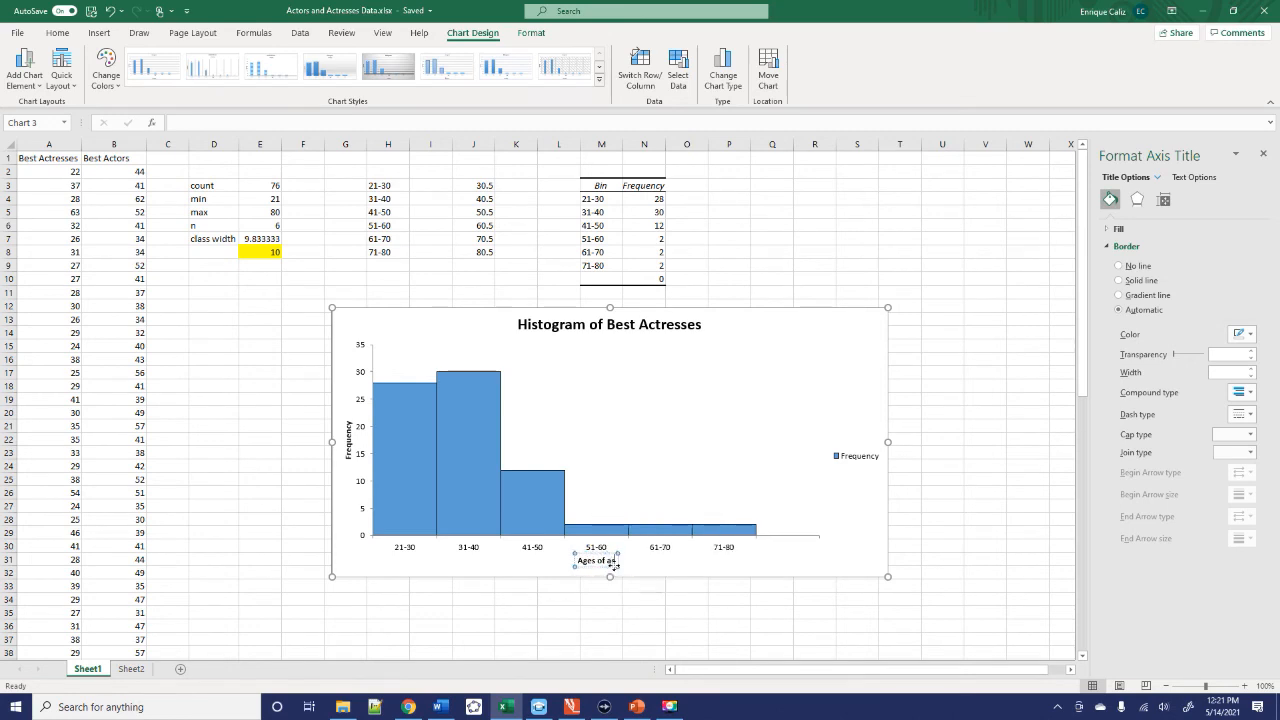
type("ctresses")
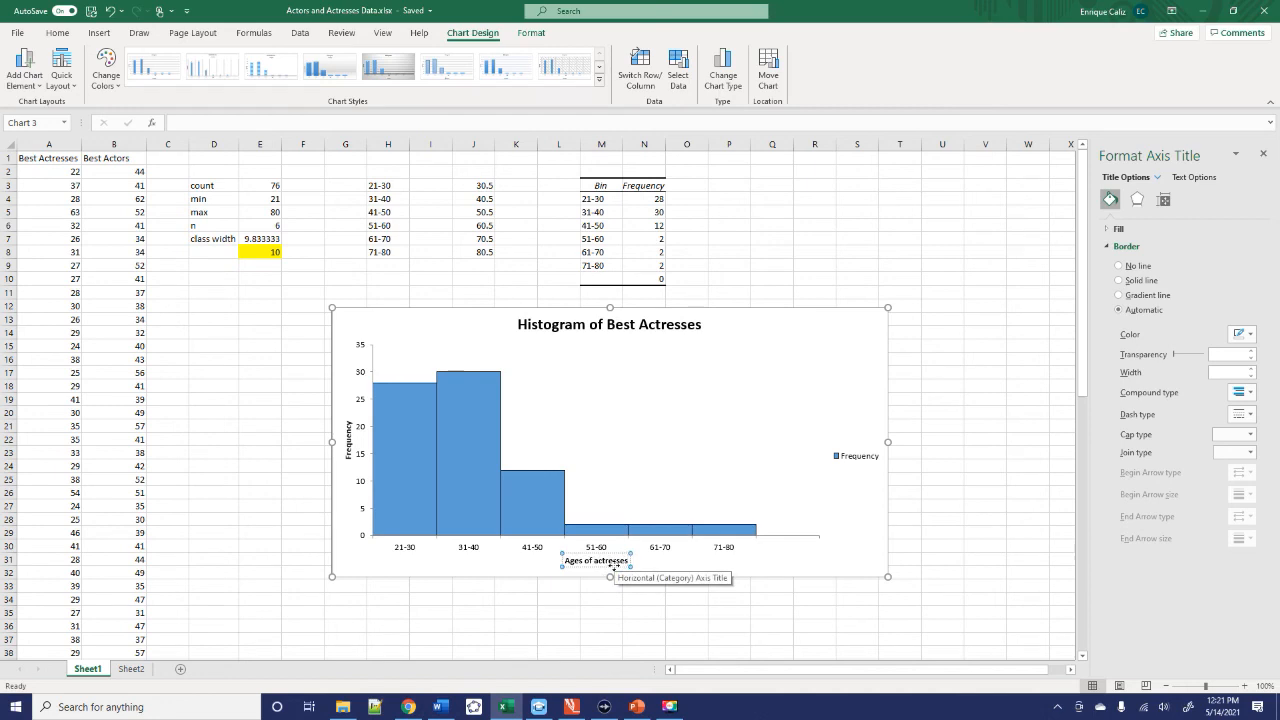
left_click(975, 453)
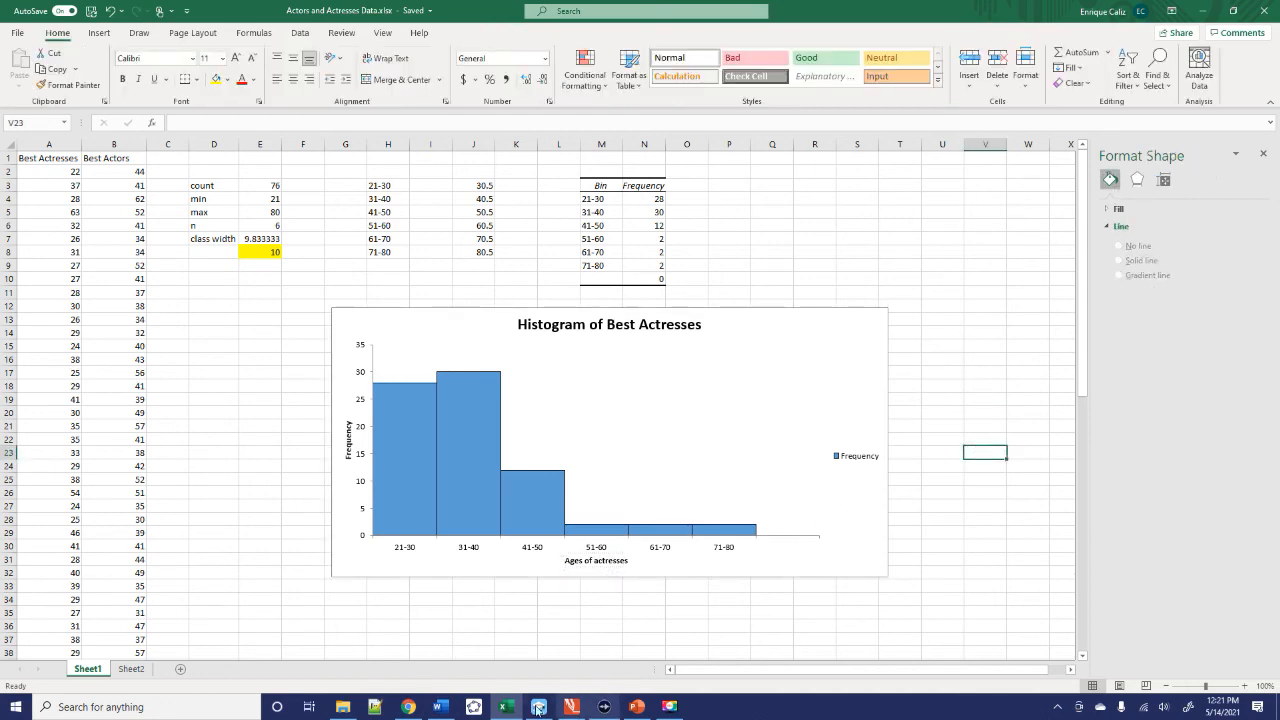
left_click(440, 707)
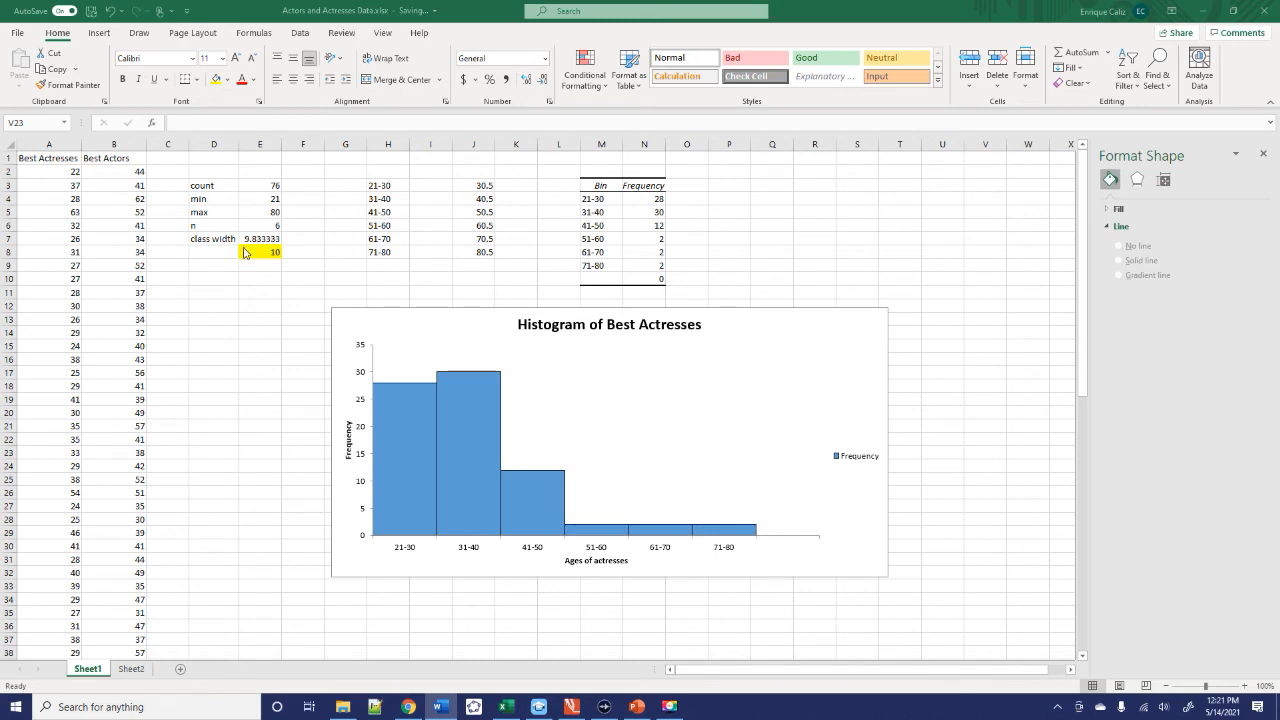
left_click(270, 228)
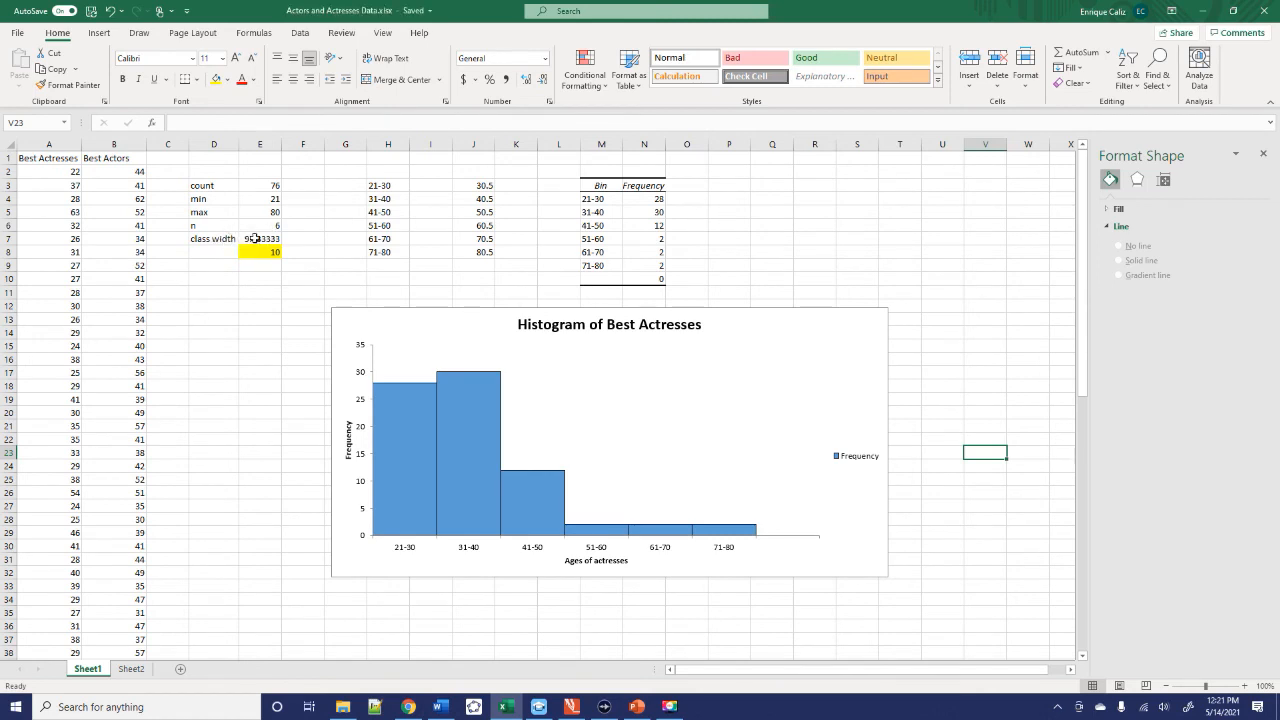
left_click(255, 238)
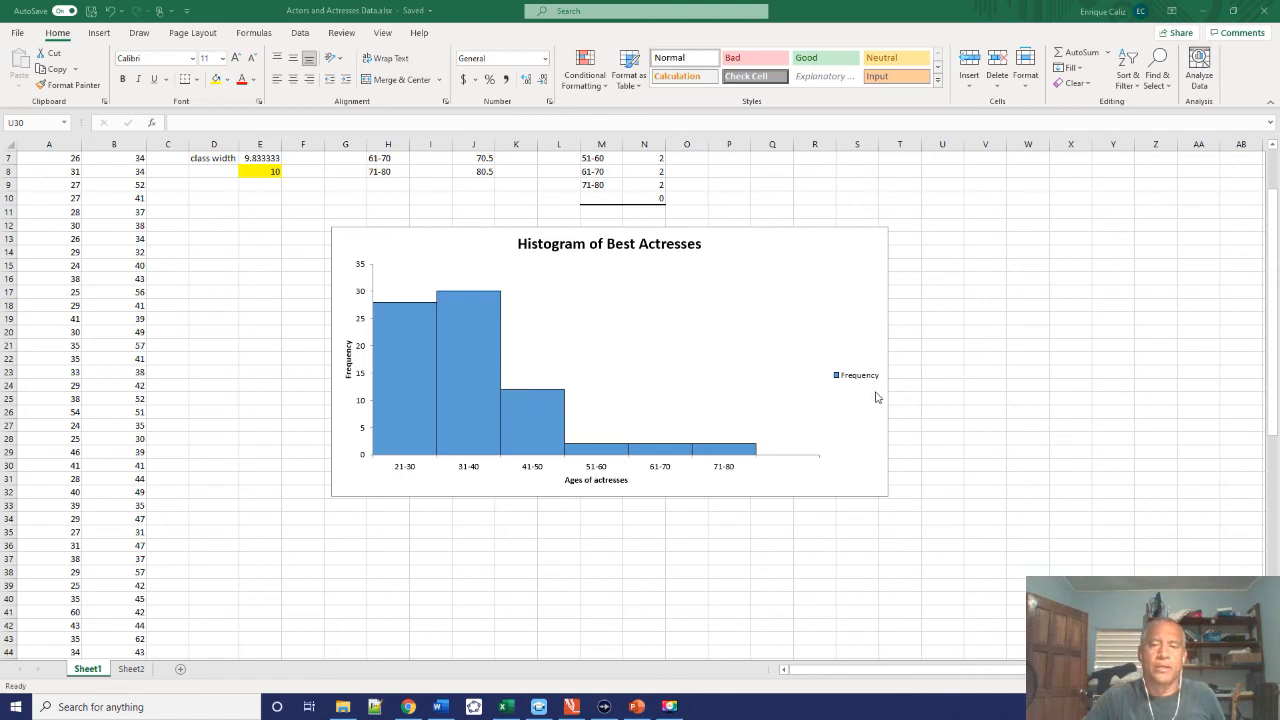
left_click(863, 476)
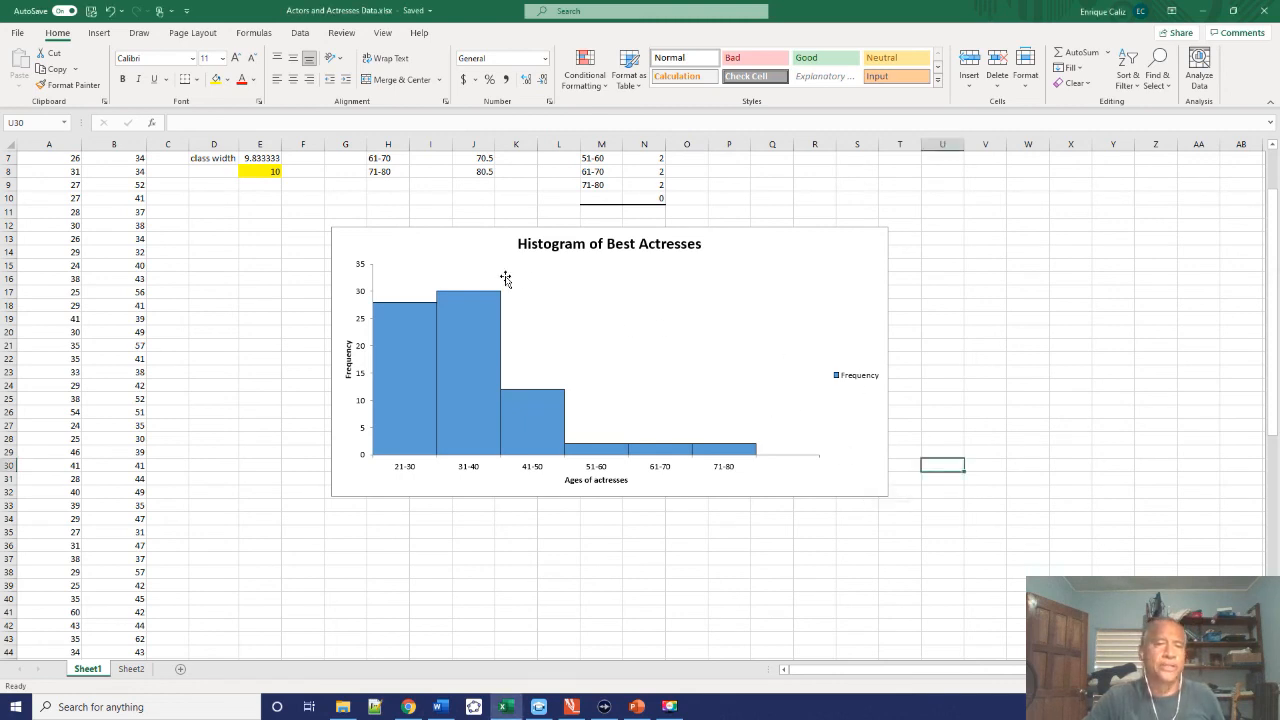
Make the histogram chart narrower and taller so it spans about columns G to Q and rows 12 to 36
left_click(849, 401)
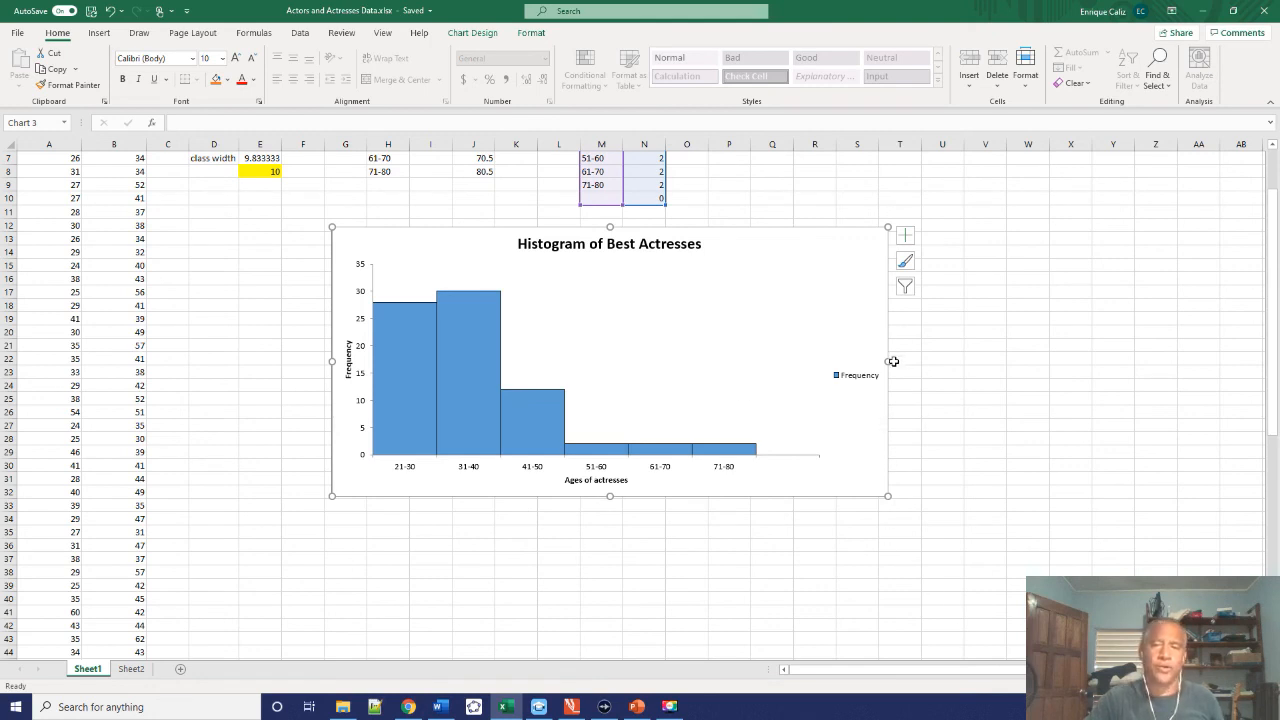
left_click_drag(888, 362, 746, 361)
left_click_drag(537, 497, 540, 551)
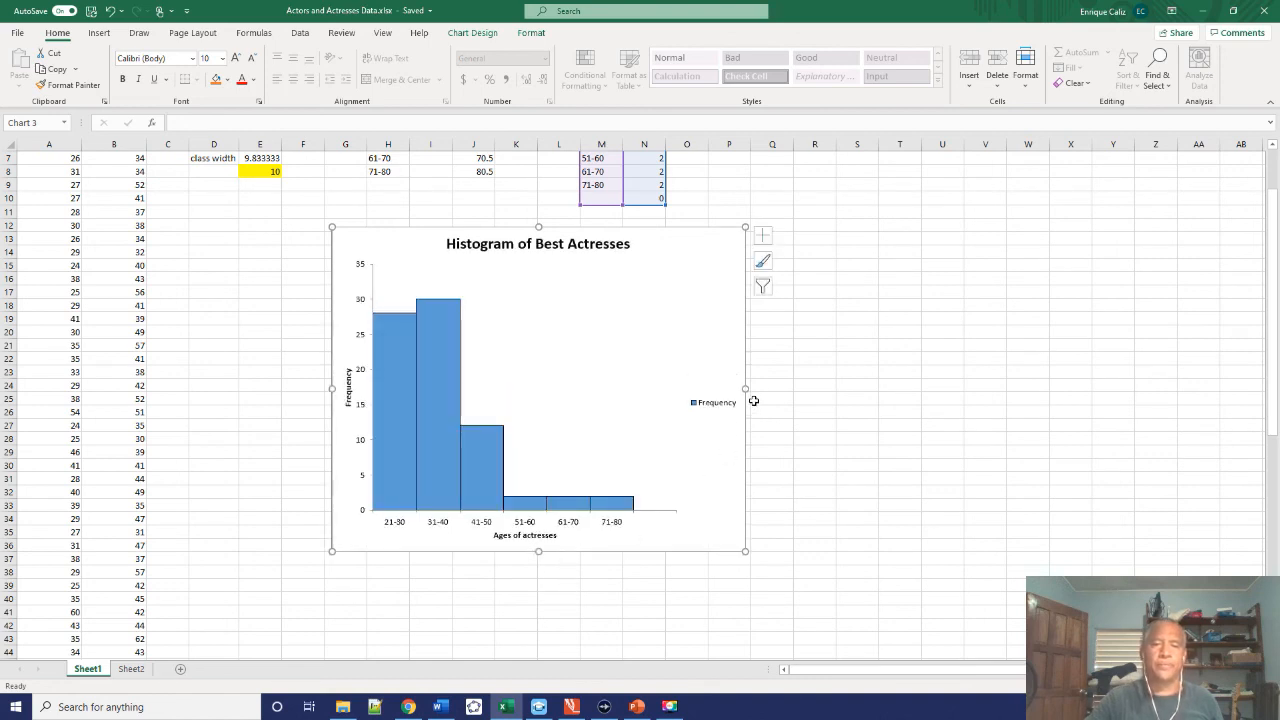
left_click_drag(746, 388, 788, 402)
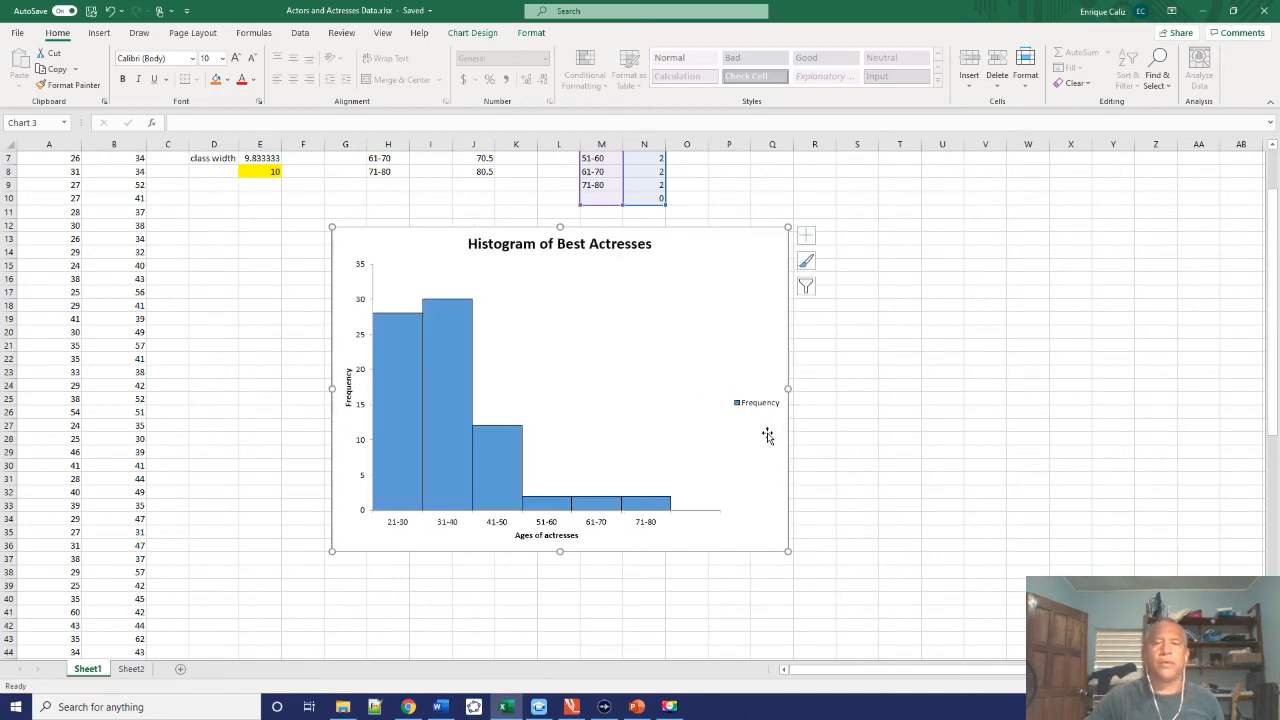